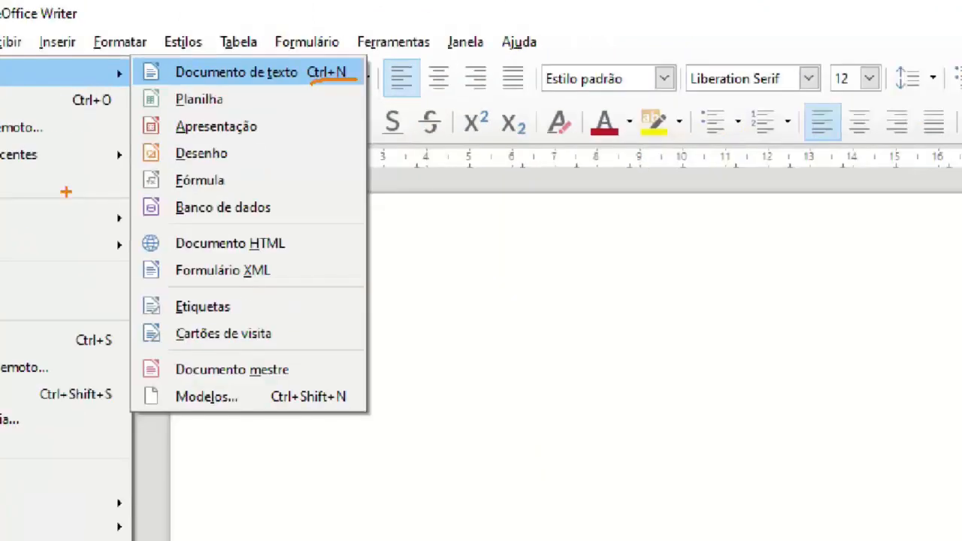
- Review the commands for opening an existing file, without opening one
key(Escape)
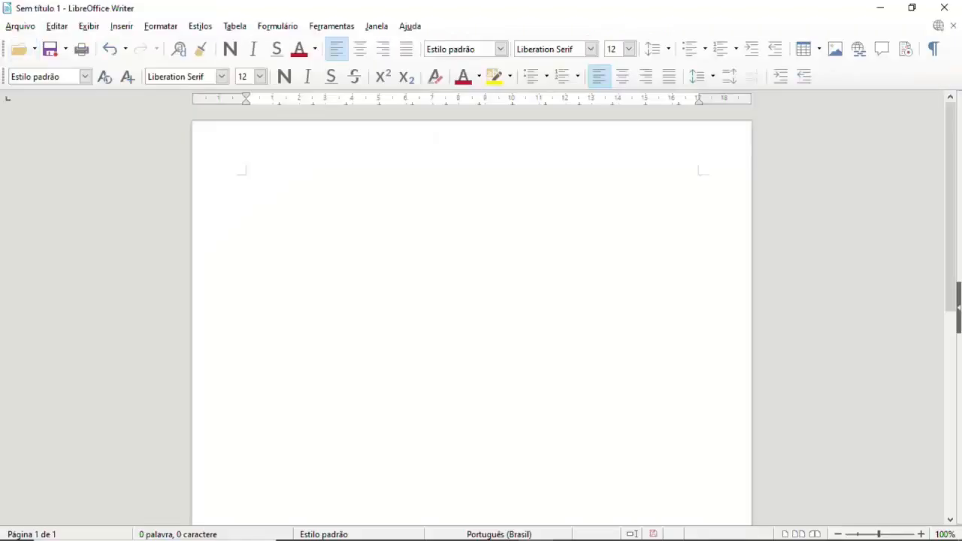
click(20, 26)
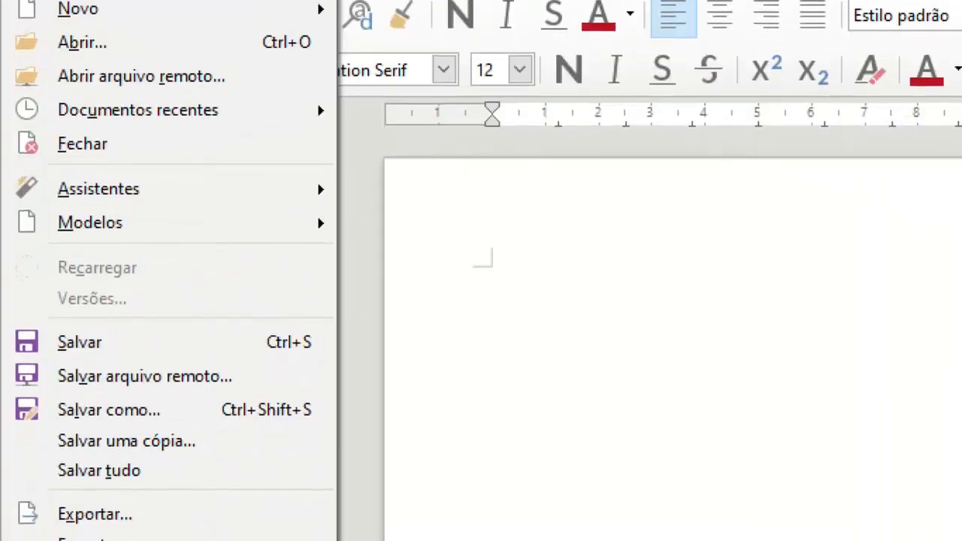
drag(67, 139, 92, 139)
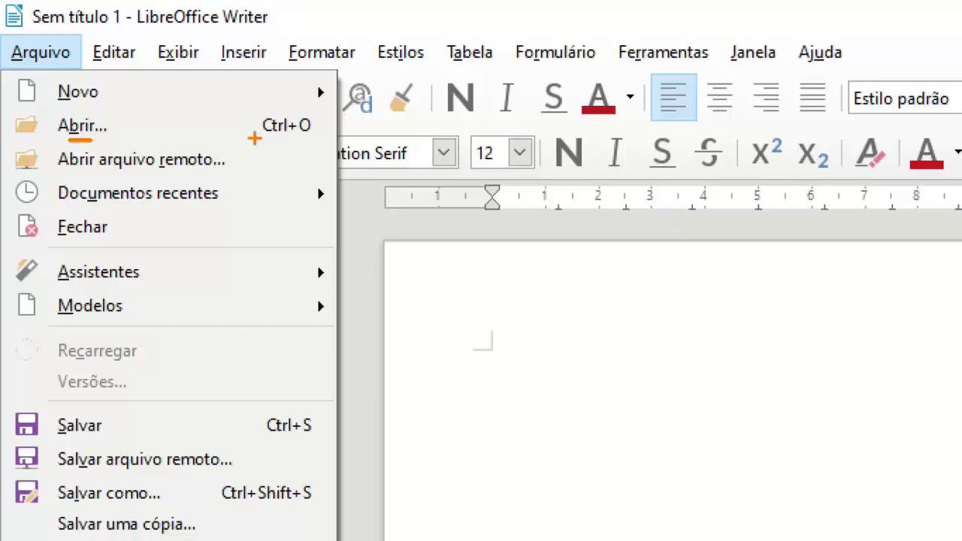
drag(260, 138, 312, 138)
key(Escape)
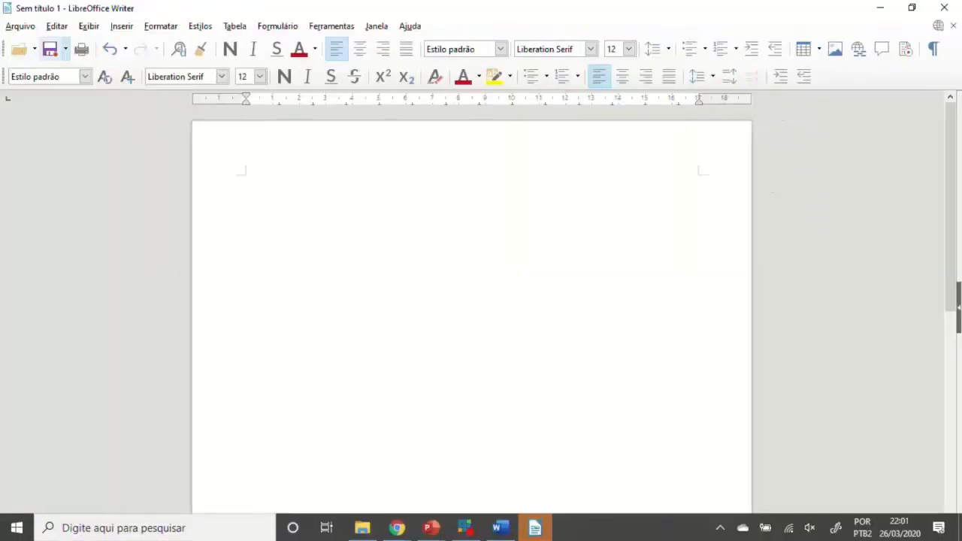
- Browse the list of recently opened documents without opening any of them
key(alt+a)
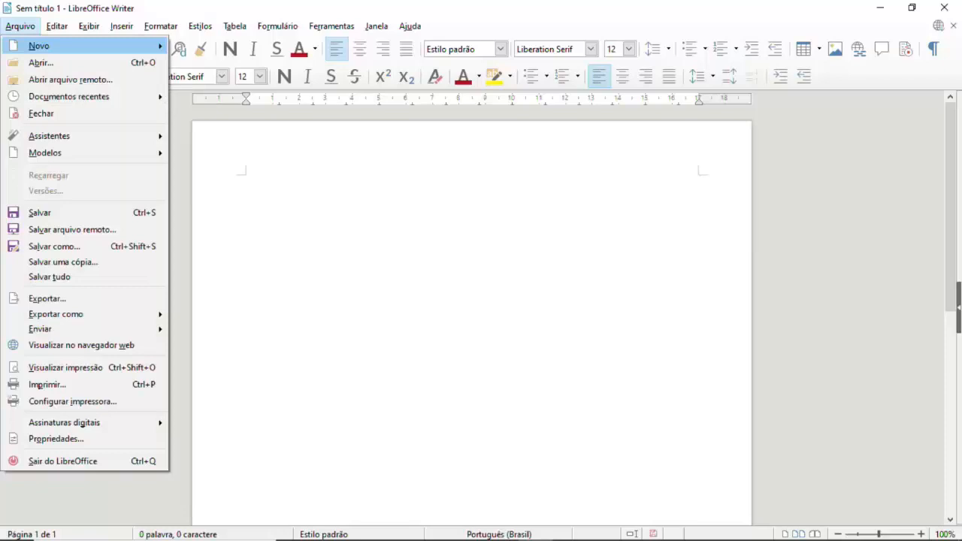
key(Down)
key(Down)
key(Down)
key(Right)
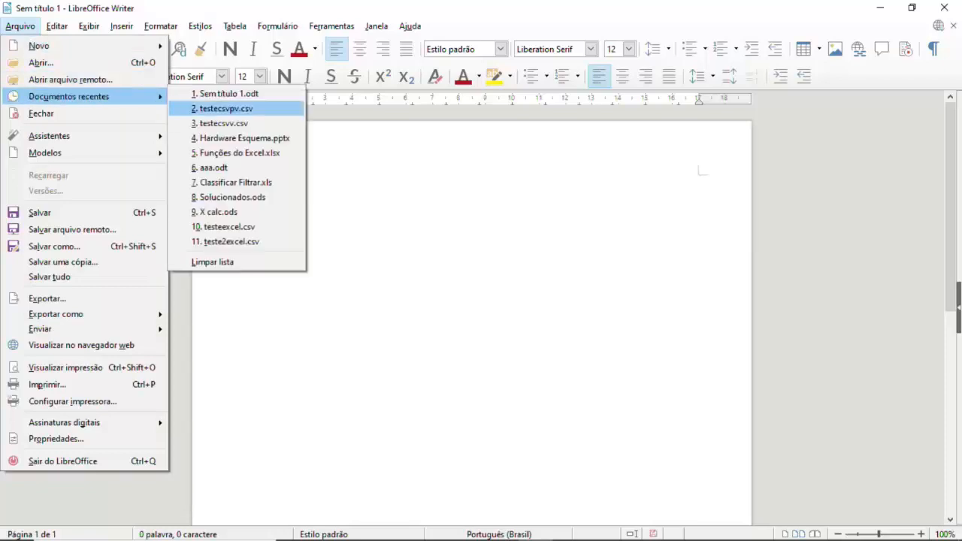
key(Down)
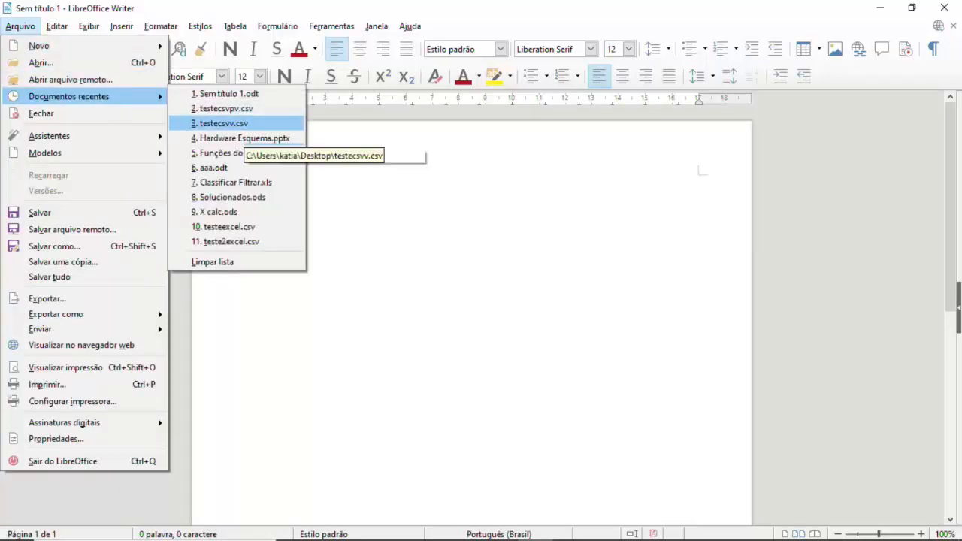
key(Down)
key(Down)
key(Down)
key(Up)
key(Up)
key(Down)
key(Down)
key(Down)
key(Down)
key(Down)
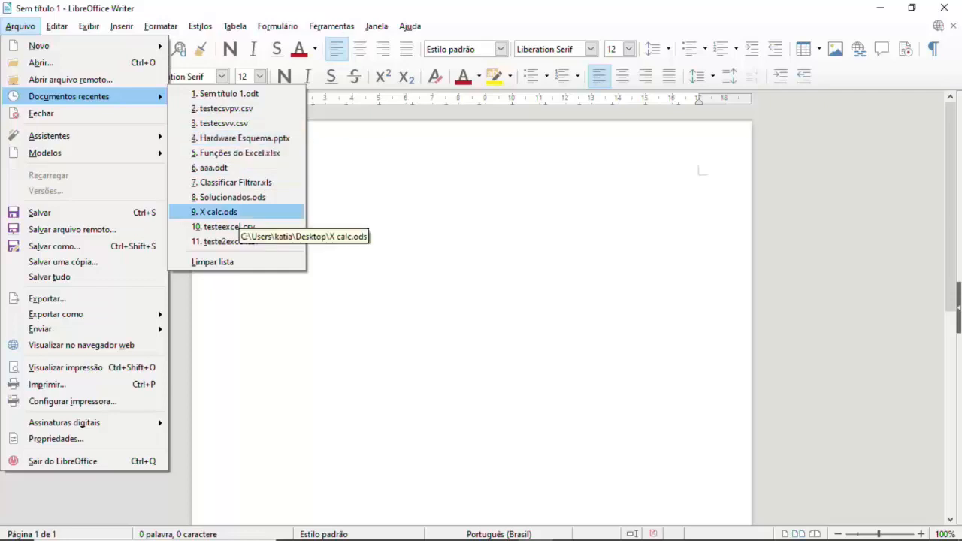
key(Up)
key(Up)
key(Up)
key(Up)
key(Up)
key(Up)
key(Down)
key(Down)
key(Down)
key(Down)
key(Down)
key(Down)
key(Down)
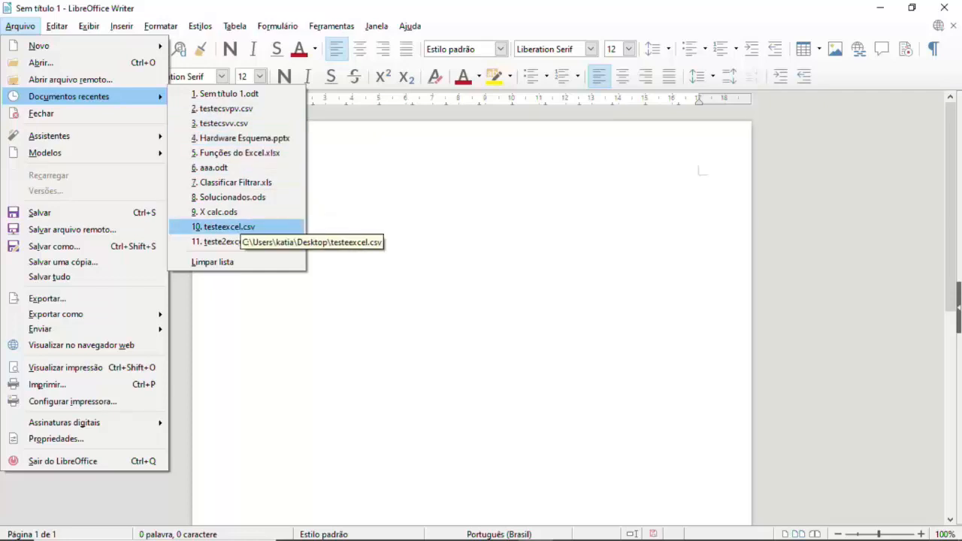
key(Up)
key(Left)
- Look over the save commands available for the untitled document without running any of them
key(Down)
key(Down)
key(Down)
key(Down)
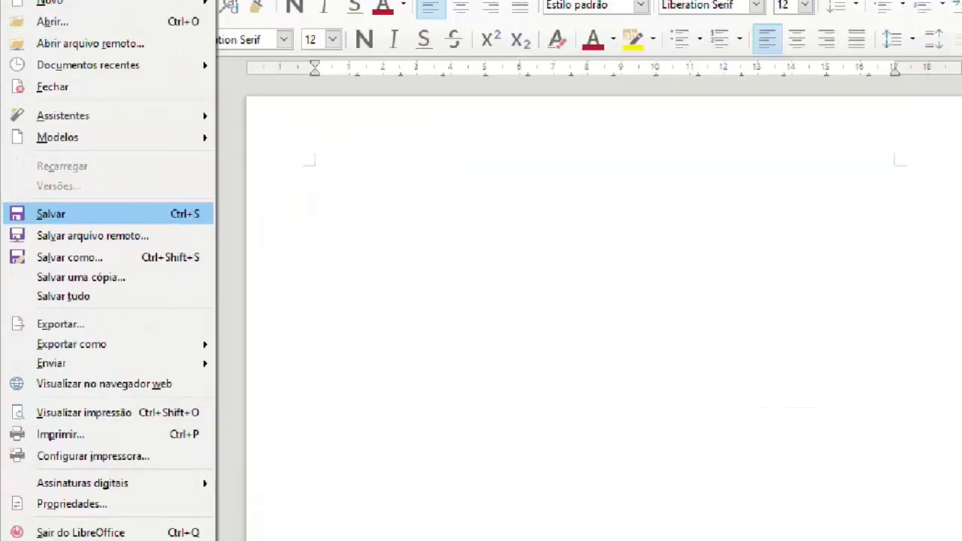
key(Escape)
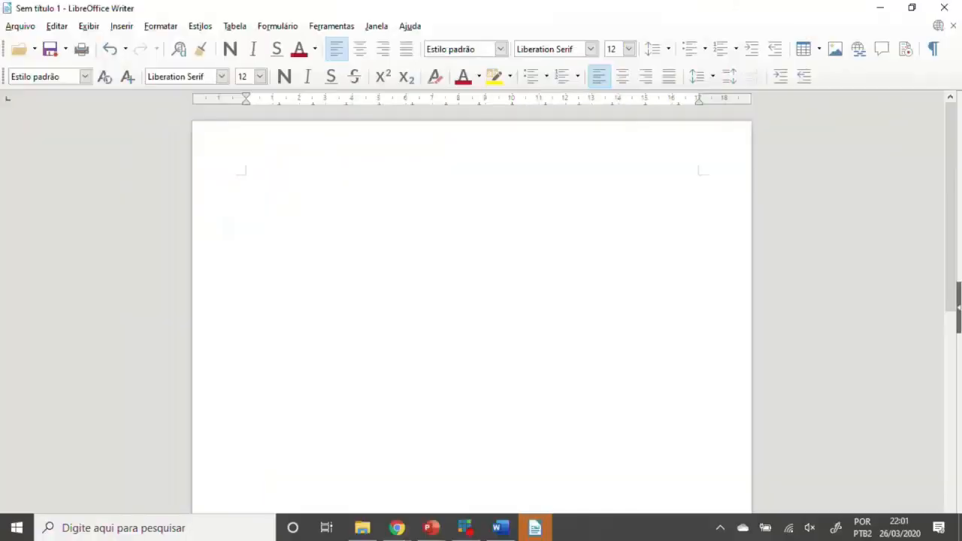
key(alt+a)
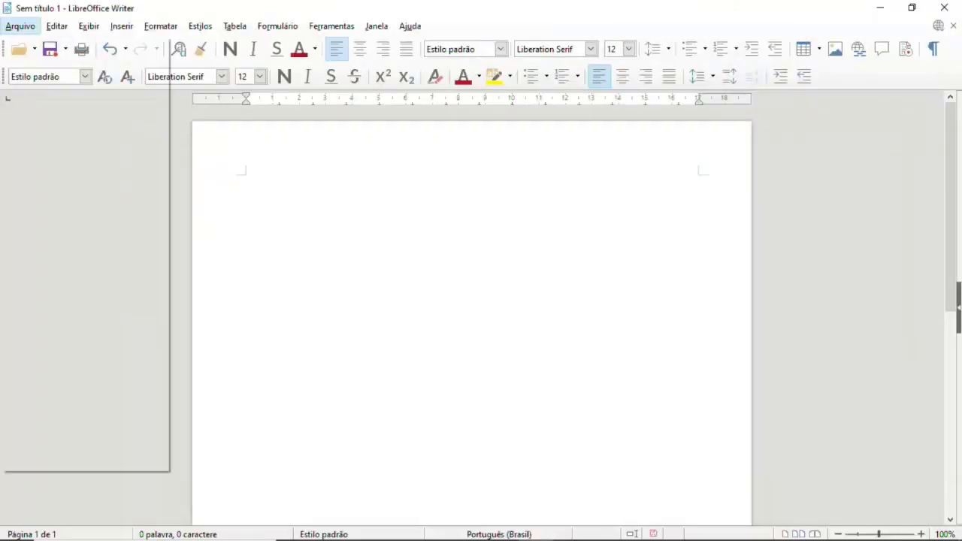
key(Down)
key(Down)
key(Escape)
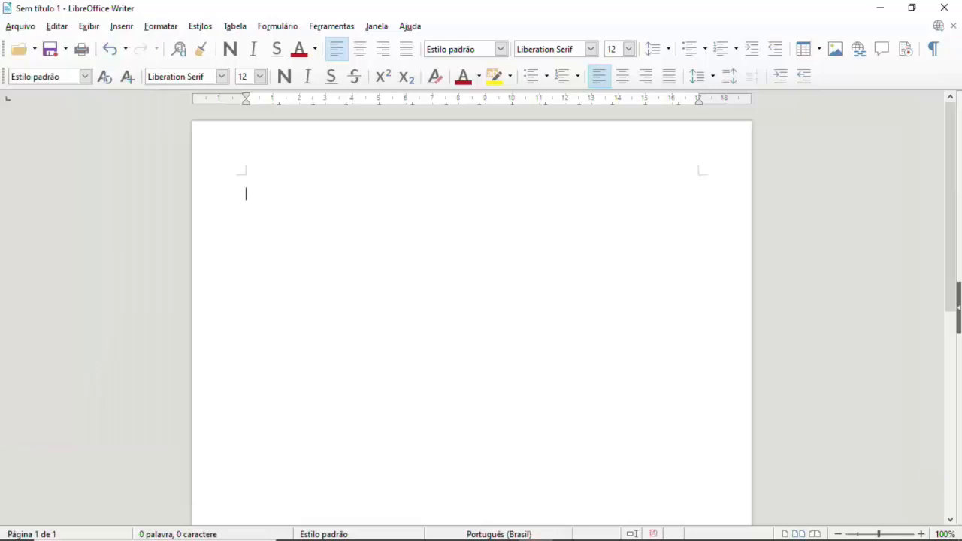
- Start saving the untitled document, move the Save As dialog aside and view the file type choices
key(ctrl+s)
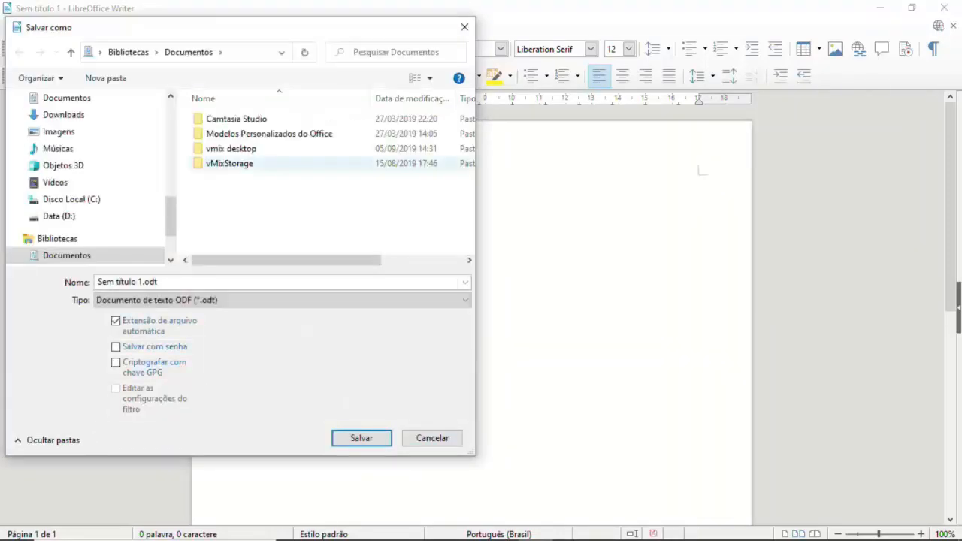
drag(247, 33, 439, 26)
click(474, 297)
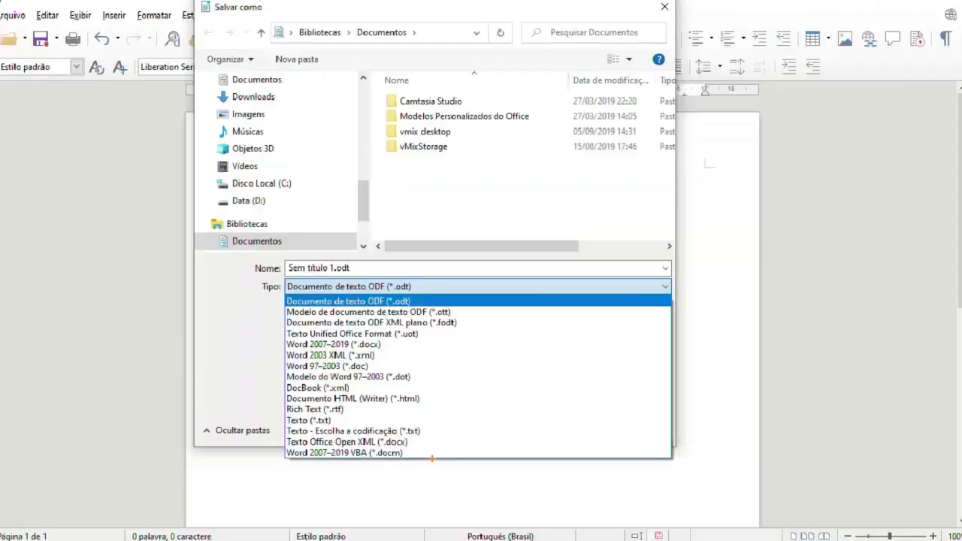
key(Escape)
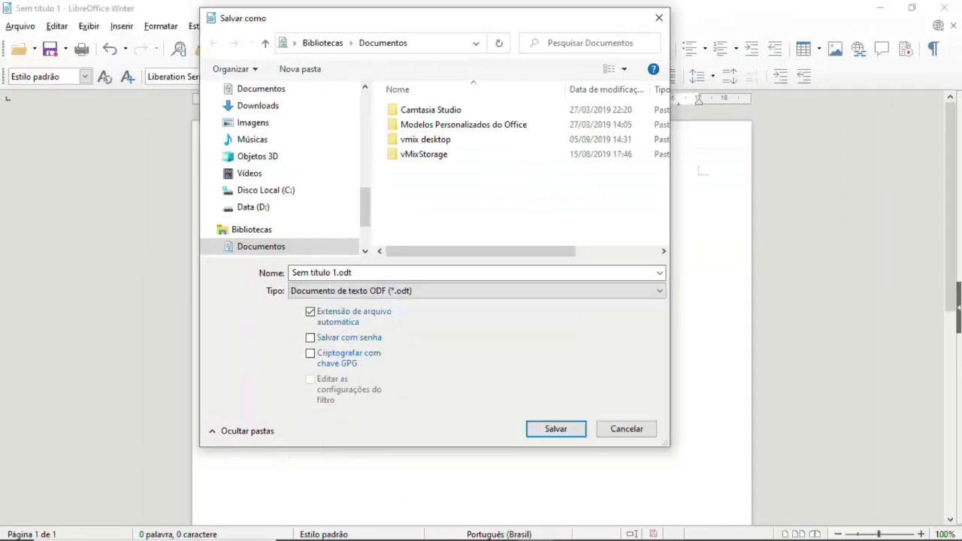
- Examine the file formats offered for saving, including .odt, .ott, .docx, .xml, .doc, .dot, .html, .rtf and .txt
key(alt+Down)
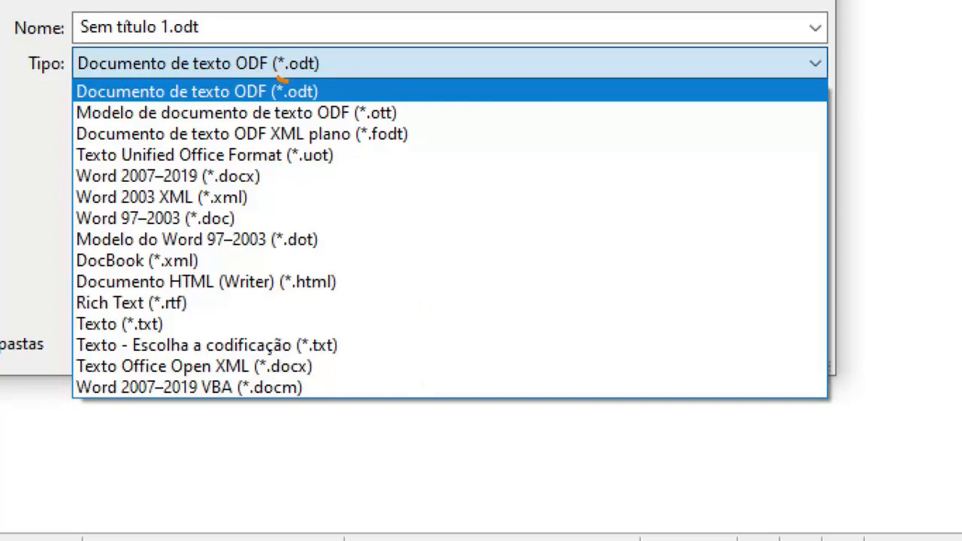
drag(280, 76, 332, 63)
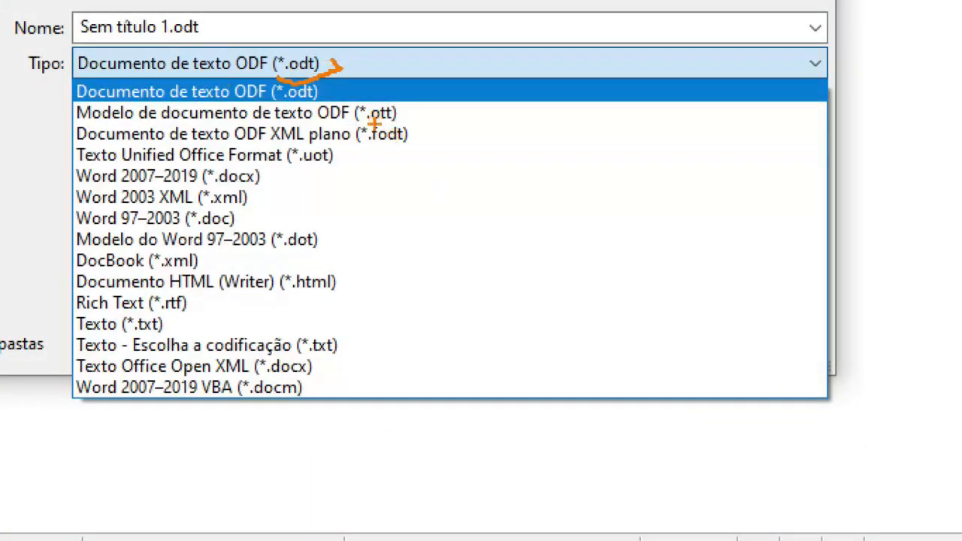
drag(373, 122, 404, 116)
drag(217, 184, 267, 185)
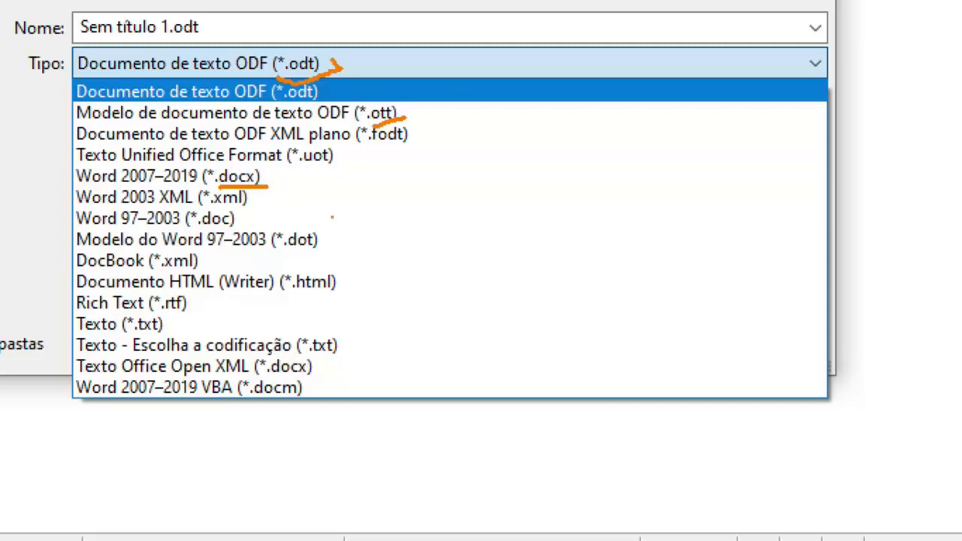
drag(213, 205, 256, 204)
drag(202, 225, 237, 222)
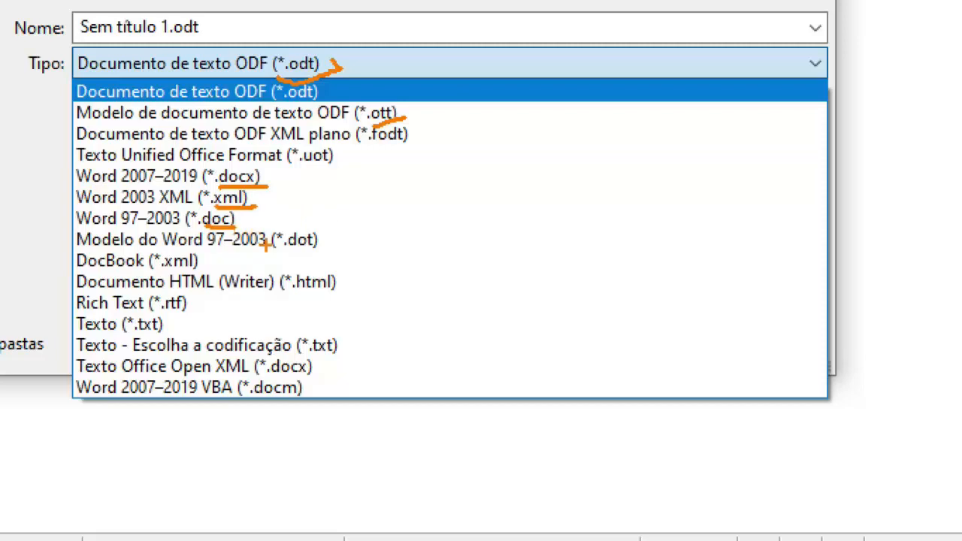
drag(306, 262, 346, 256)
drag(288, 291, 341, 285)
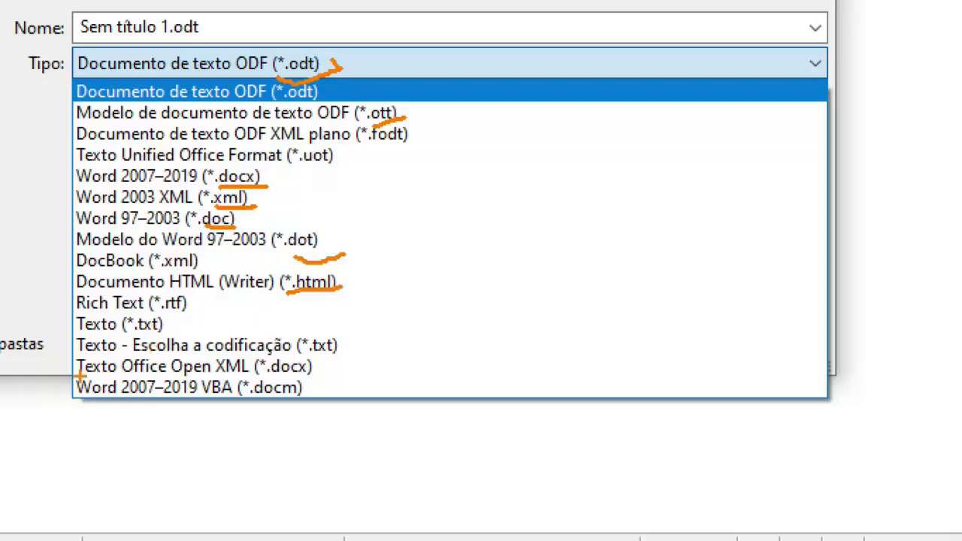
drag(155, 313, 186, 309)
drag(133, 329, 164, 325)
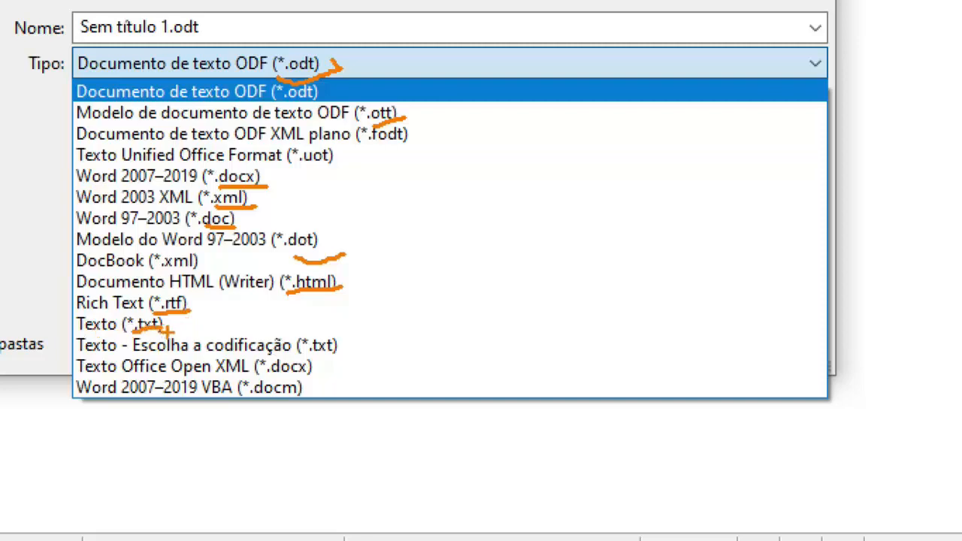
key(ctrl+z)
drag(128, 330, 162, 331)
key(ctrl+z)
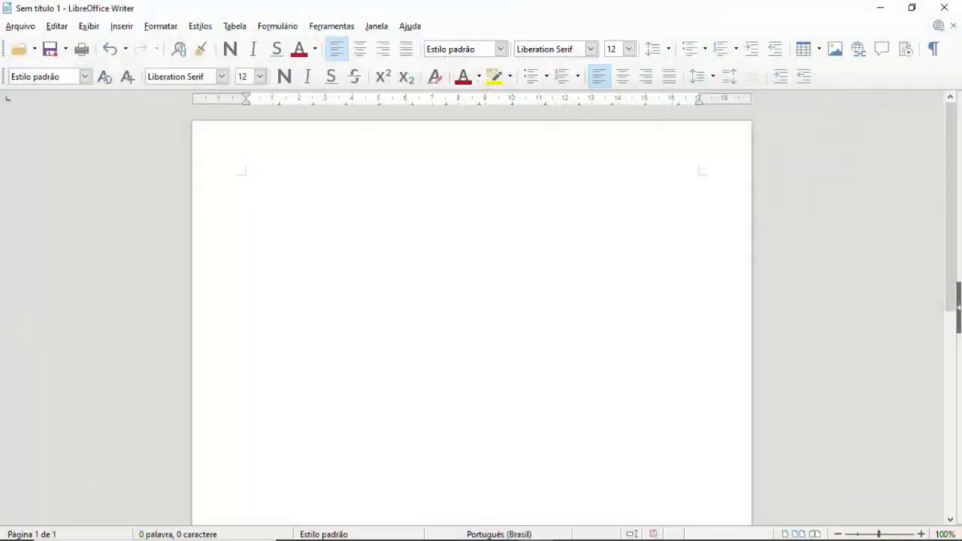
- Check the file types offered by Save As for the blank document, and close the dialog without saving
key(alt+a)
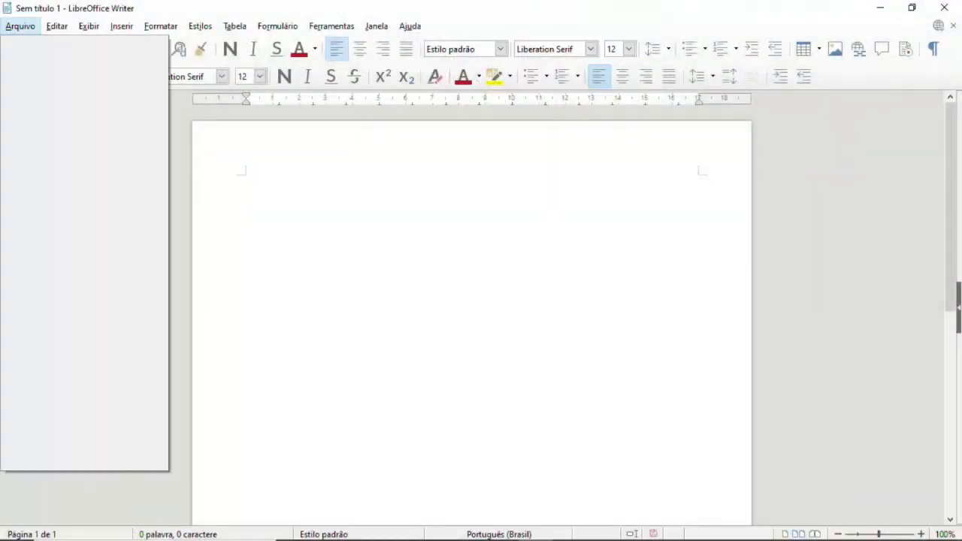
key(Down)
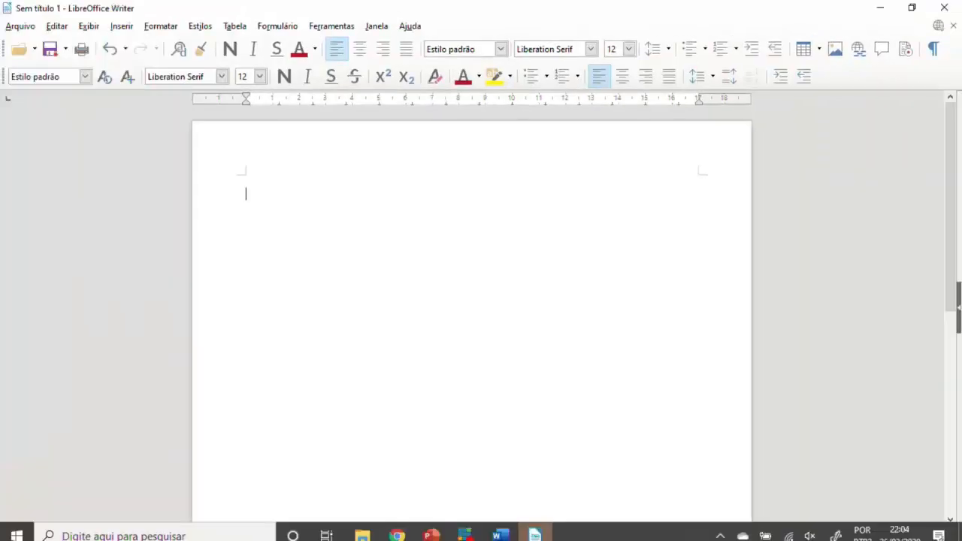
key(alt+a)
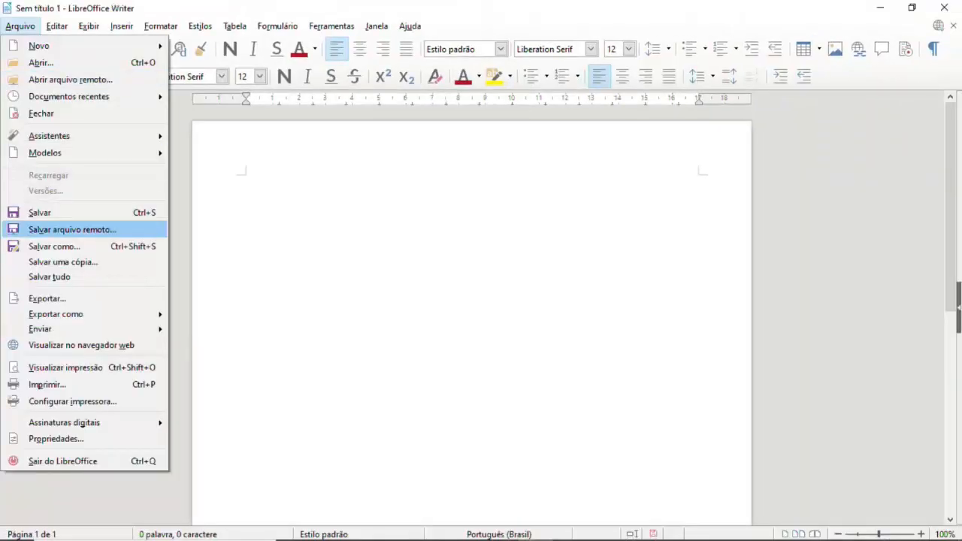
key(Escape)
key(ctrl+shift+s)
key(Tab)
key(alt+Down)
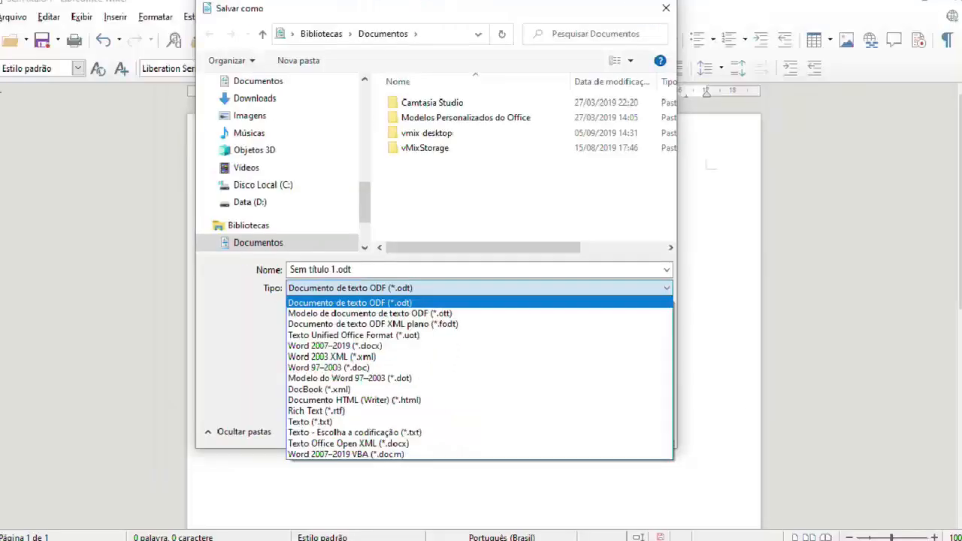
key(Escape)
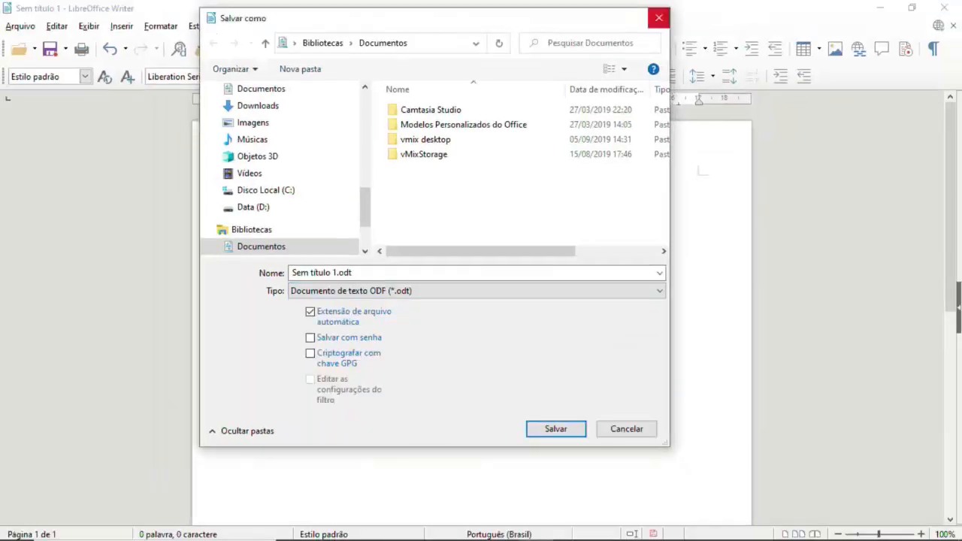
click(658, 17)
- View the Export As options for PDF and EPUB without exporting the document
click(20, 26)
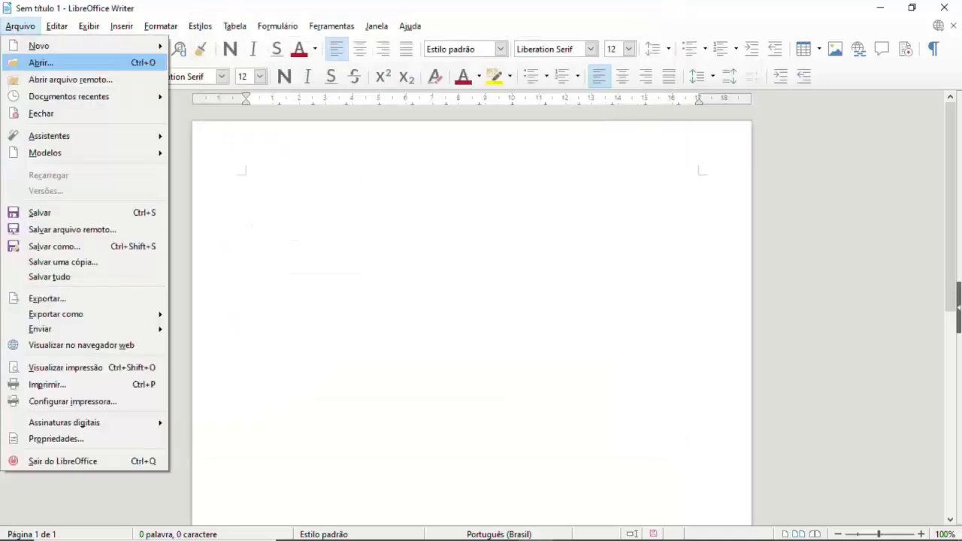
mouse_move(56, 313)
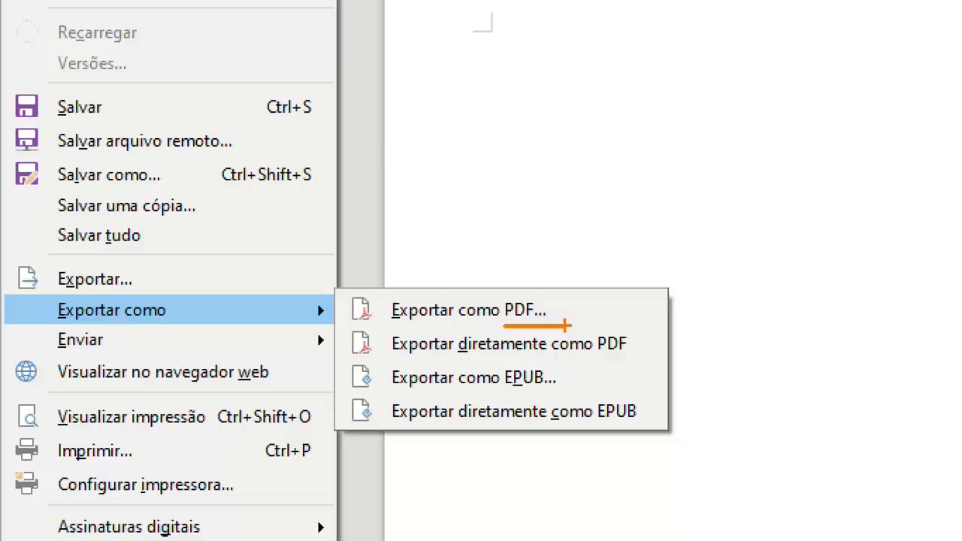
key(Escape)
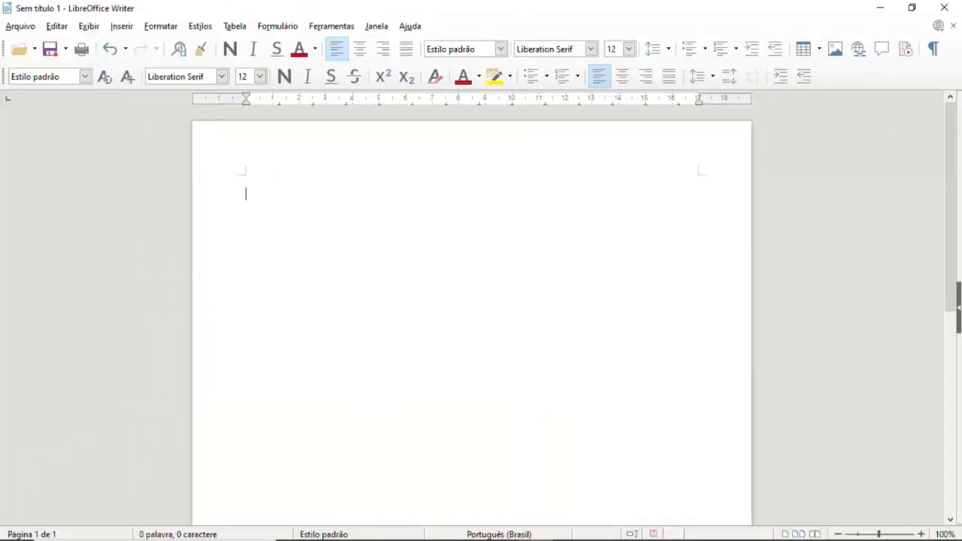
- Review the print preview and print commands for the document without running them
click(20, 25)
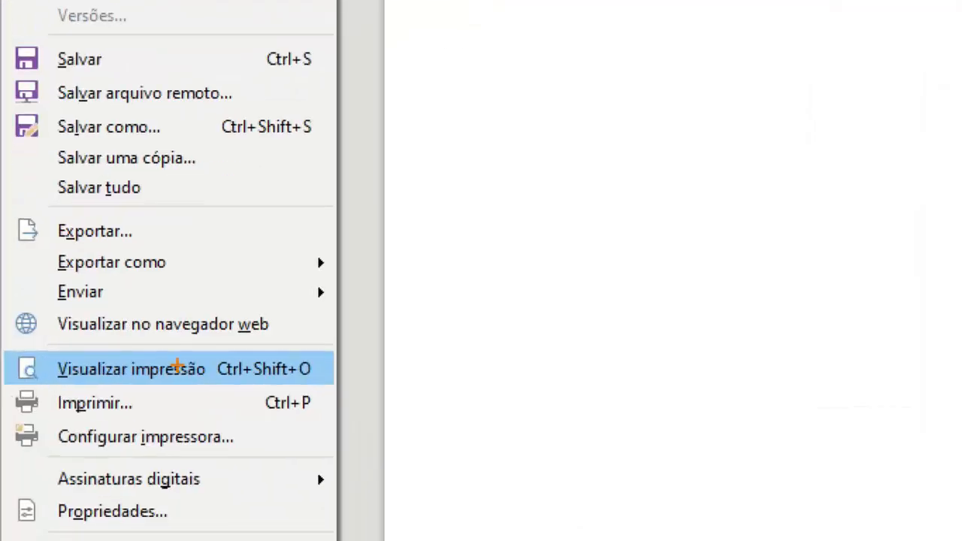
drag(243, 388, 341, 388)
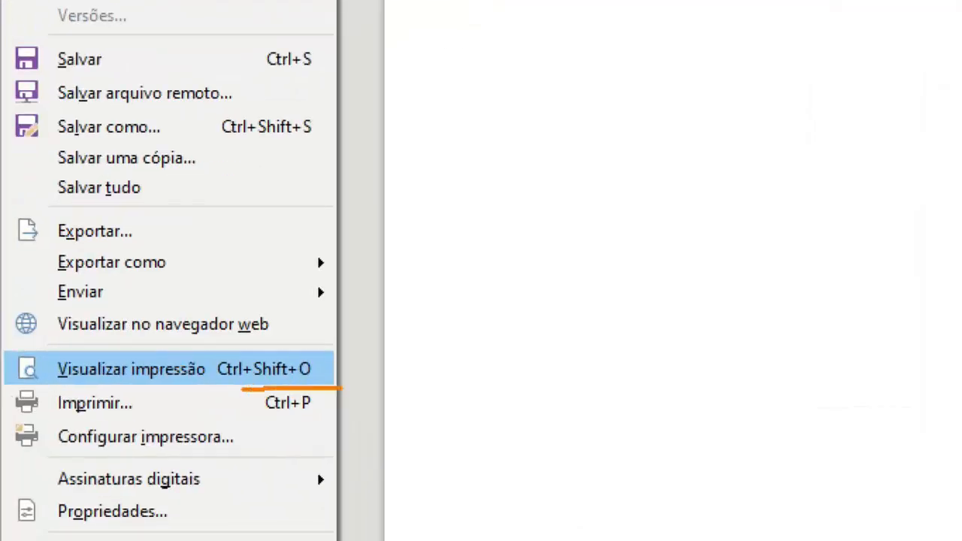
drag(250, 415, 352, 414)
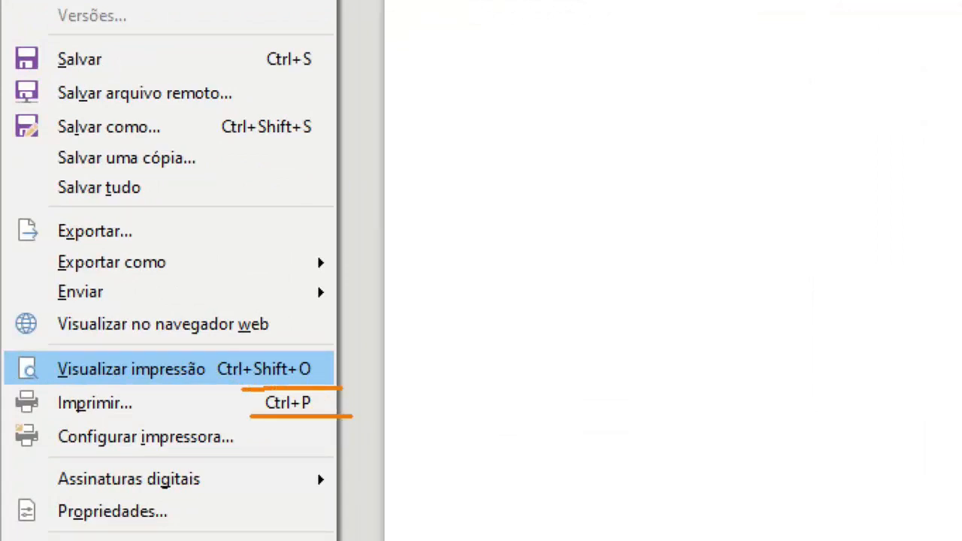
key(Escape)
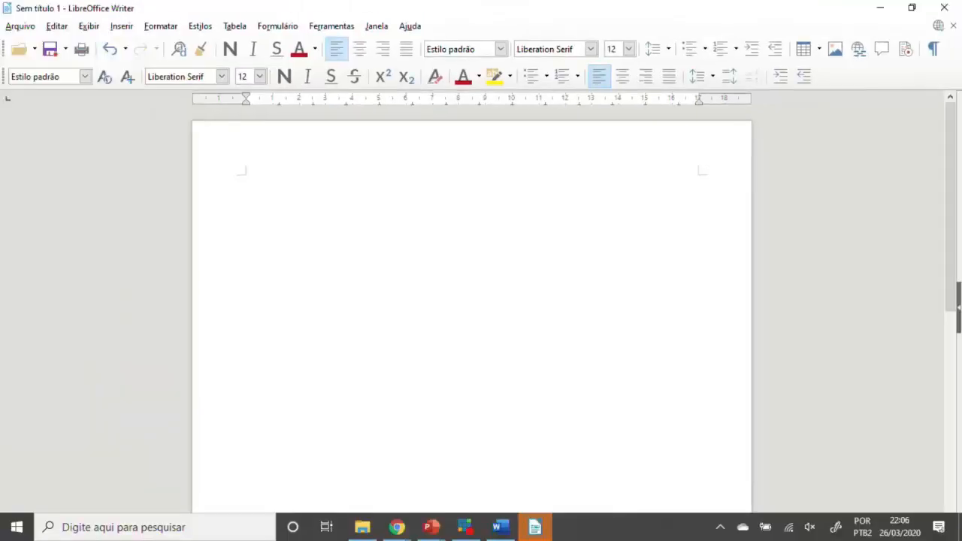
- Open the Print dialog for the document and examine its printer list and page range options
click(20, 26)
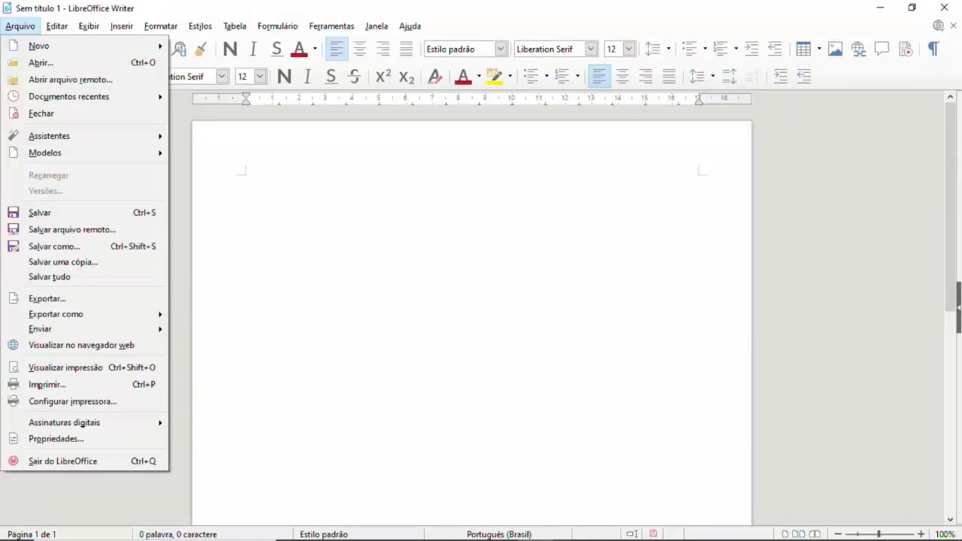
key(Escape)
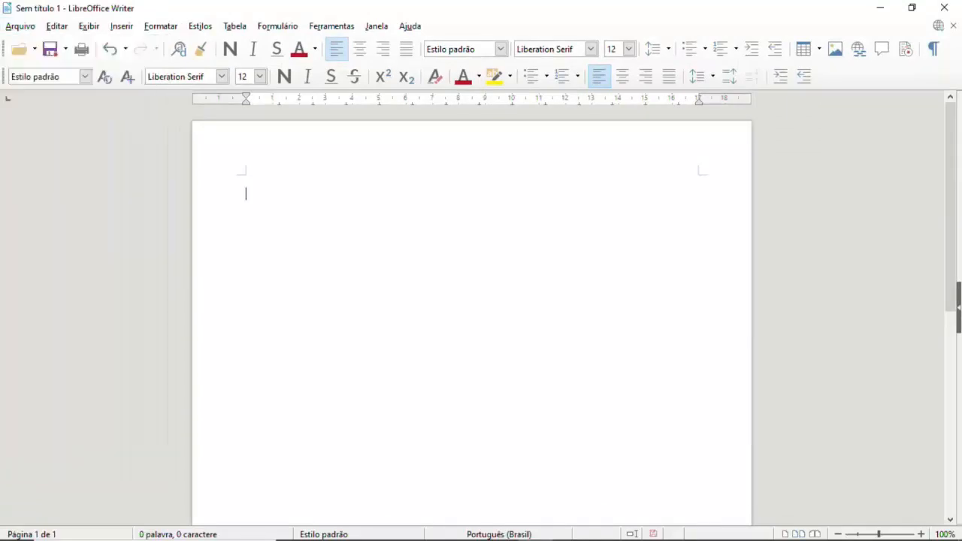
key(ctrl+p)
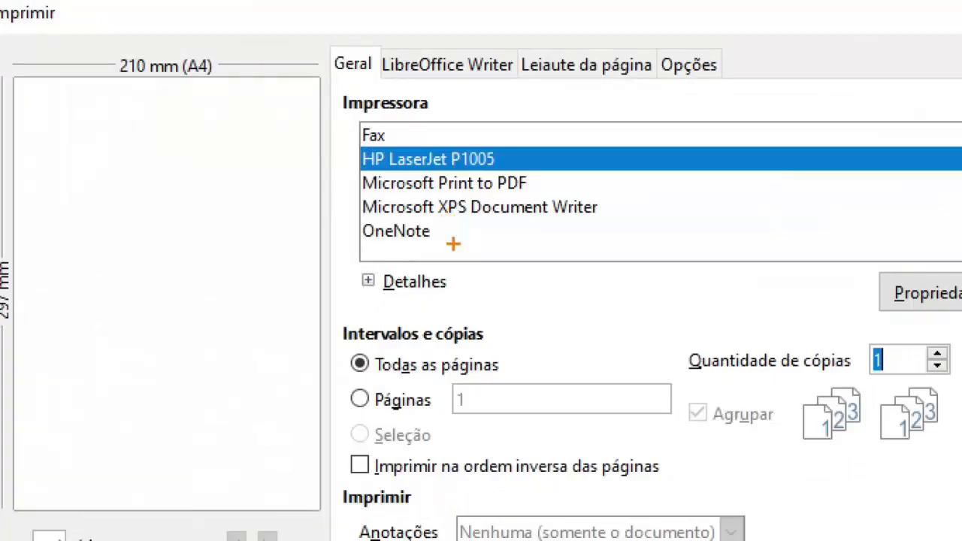
drag(420, 254, 538, 254)
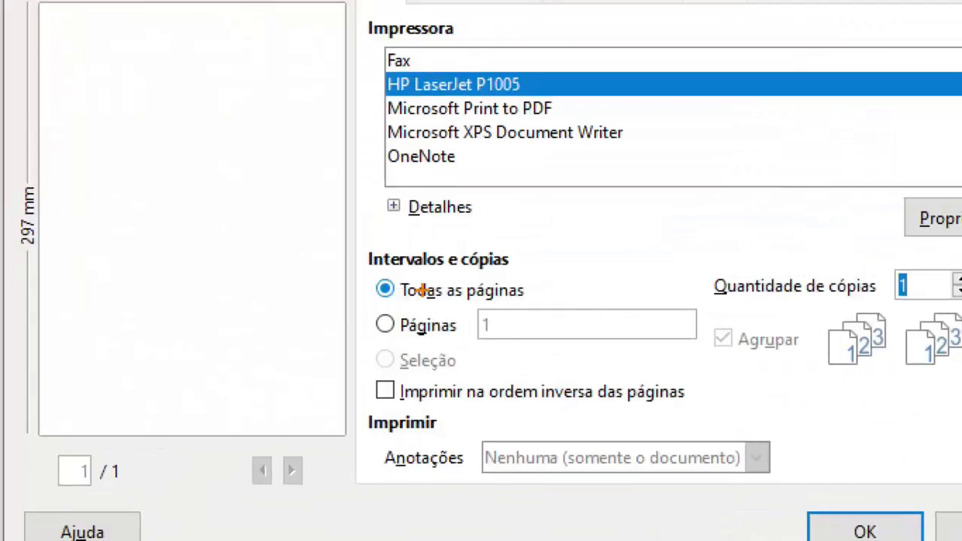
drag(418, 306, 508, 308)
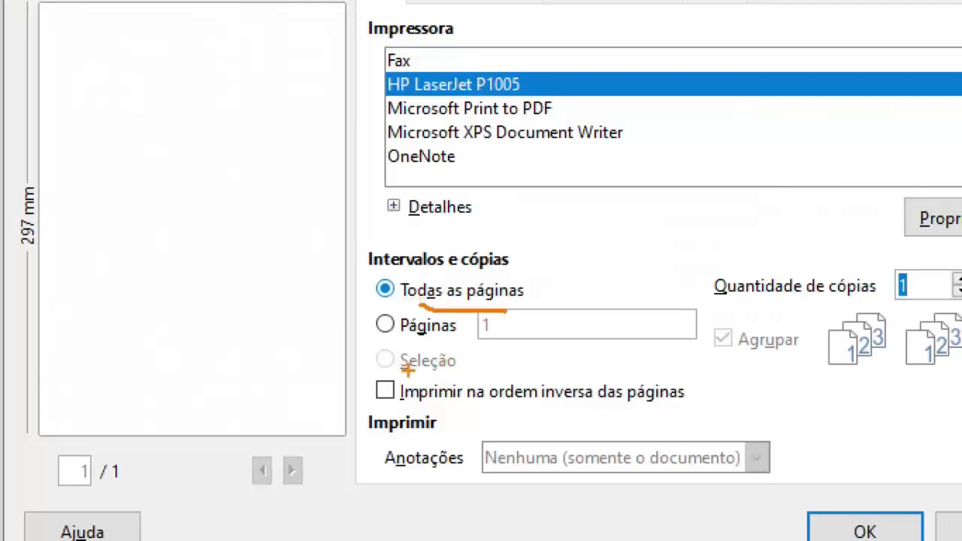
drag(405, 369, 443, 366)
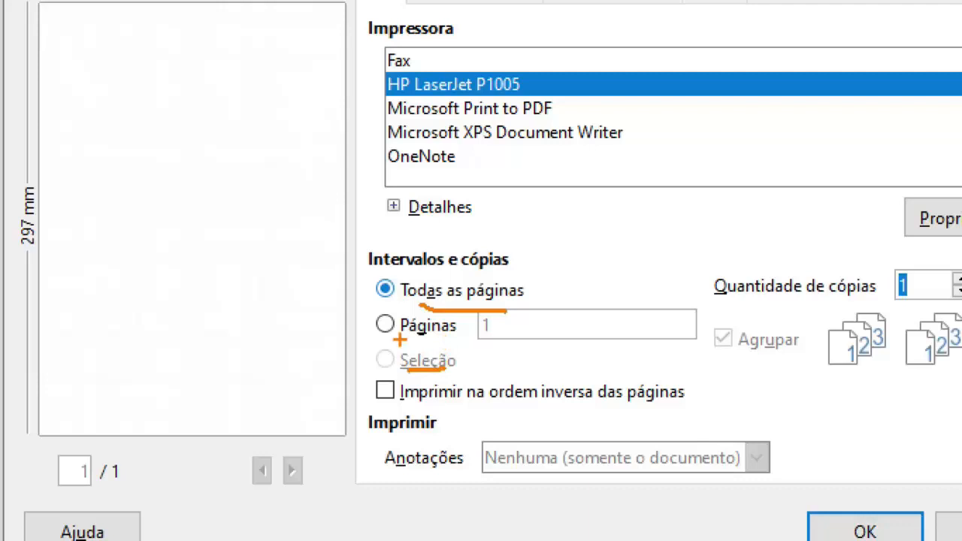
drag(393, 342, 429, 342)
key(Escape)
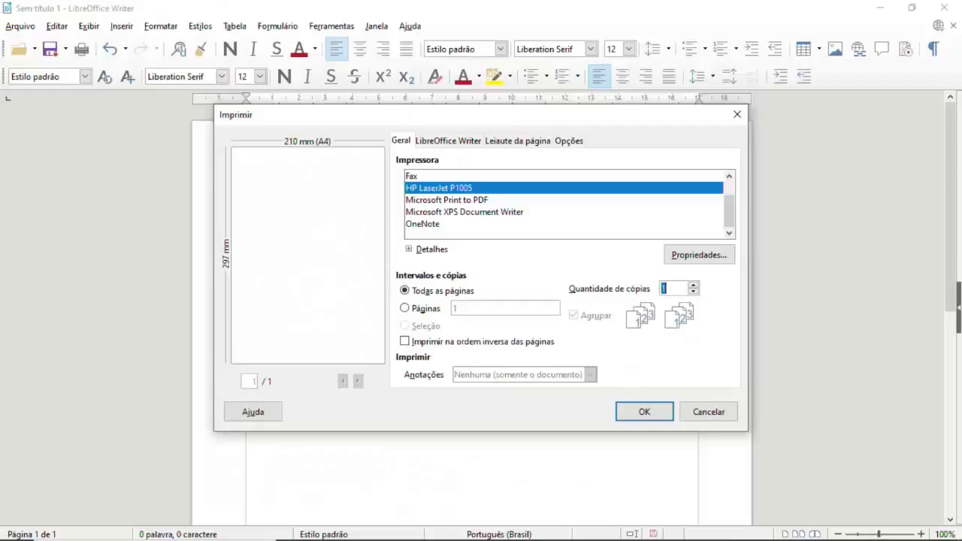
- Set the print range to pages 5;8-12
key(alt+p)
text(5;)
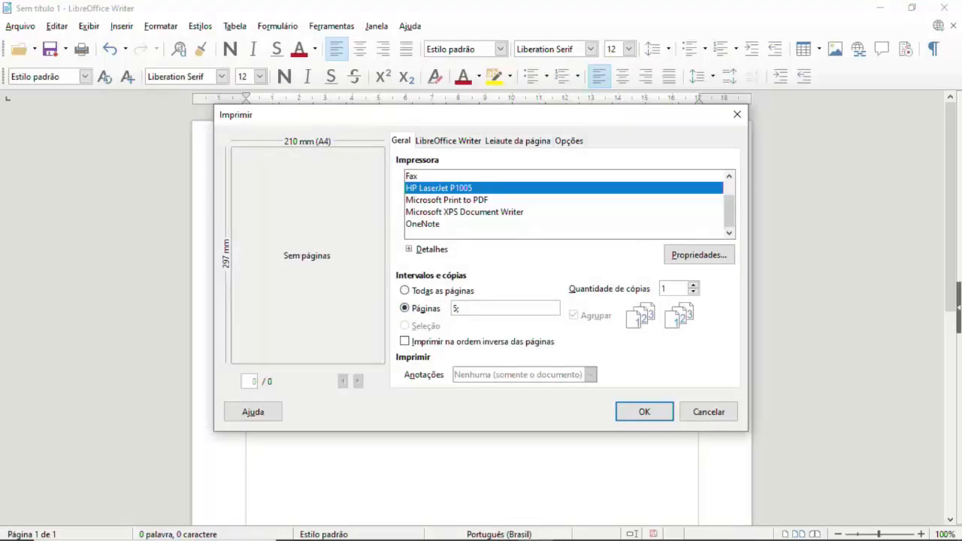
text(8-1)
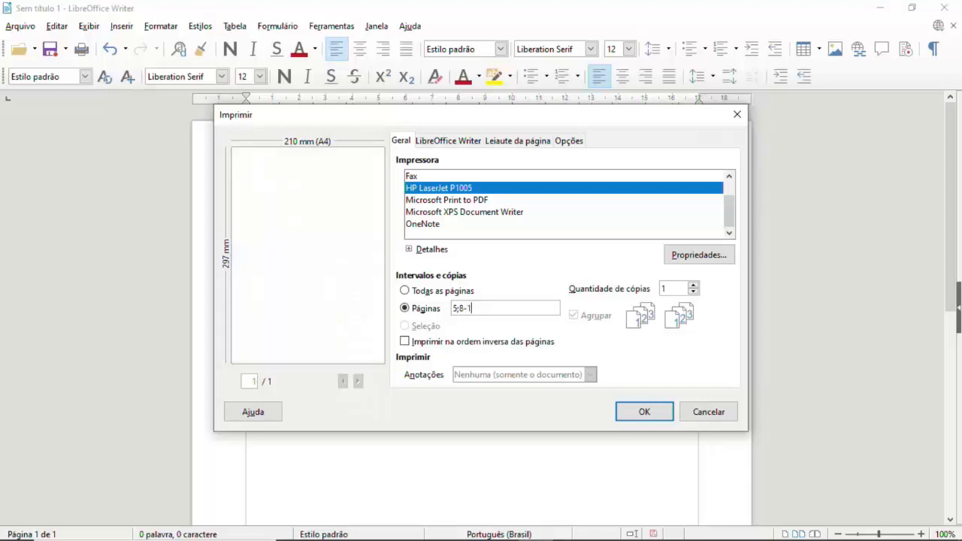
text(2)
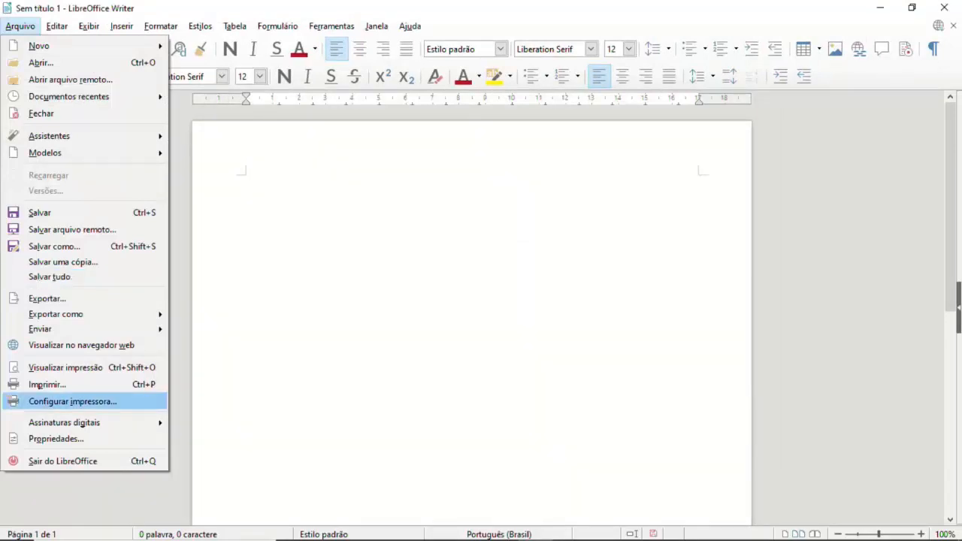
- Examine the digital signature options and the editing commands, including cut, copy, Paste Special and Select All with their shortcuts
mouse_move(75, 422)
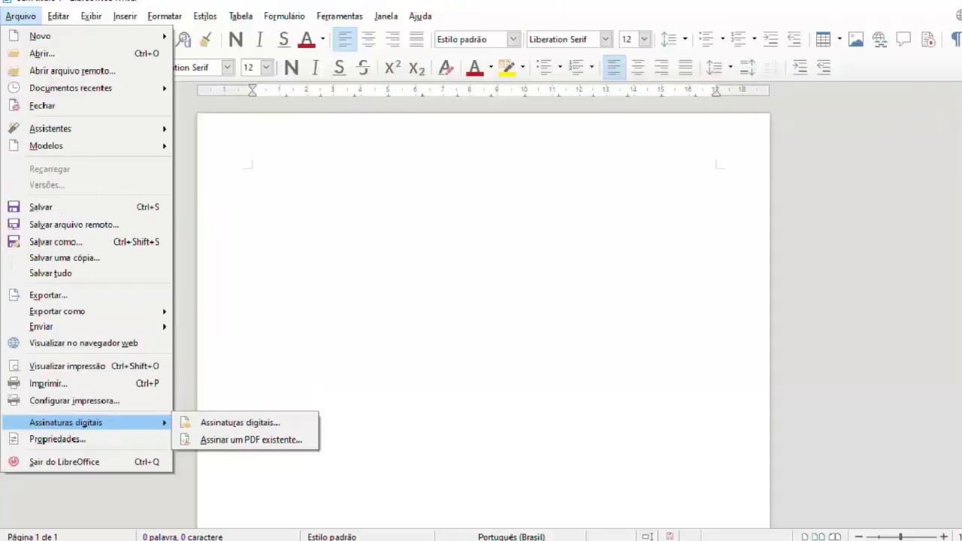
key(alt+e)
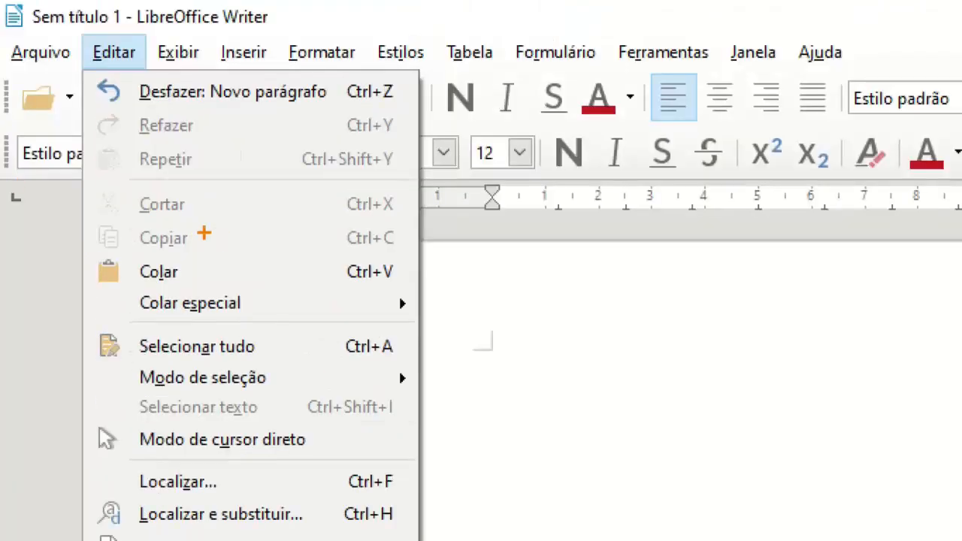
drag(144, 223, 186, 221)
key(Escape)
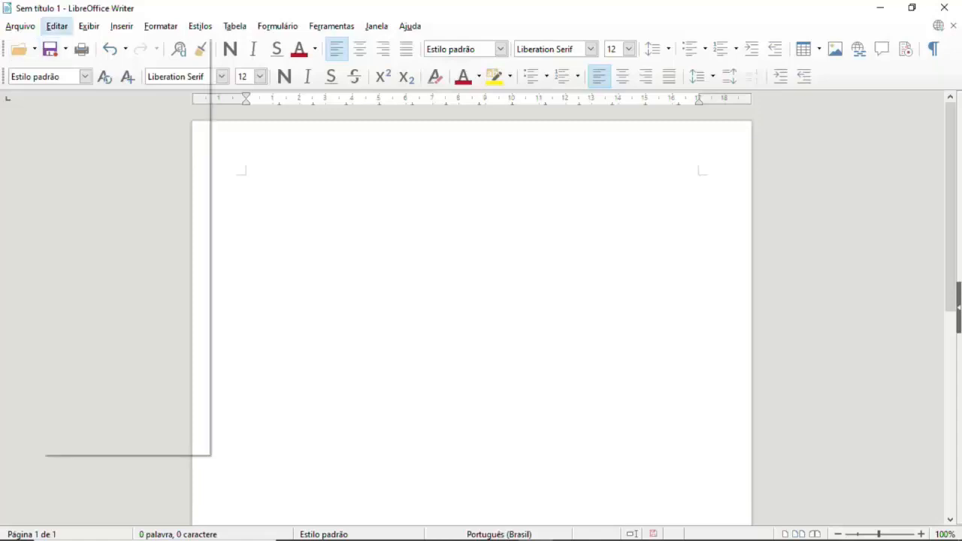
click(57, 26)
mouse_move(96, 151)
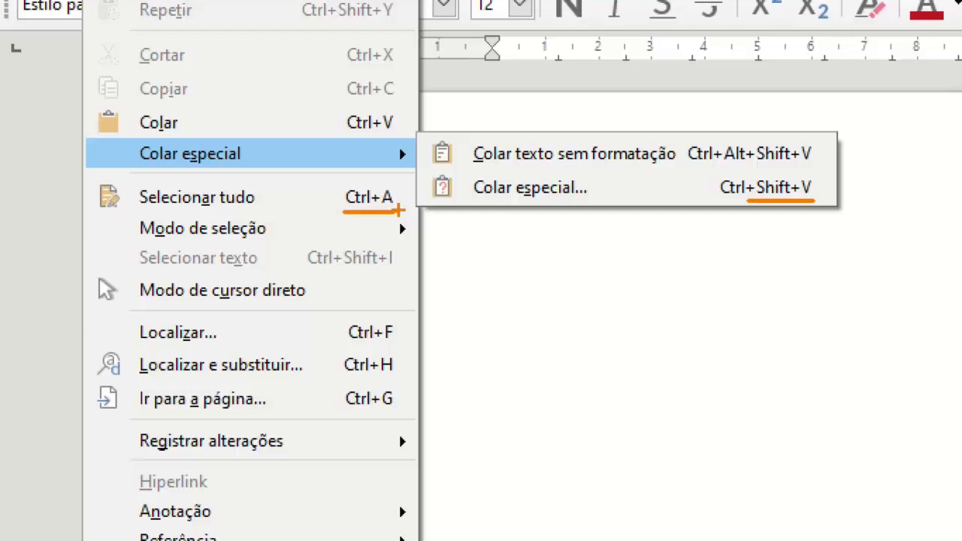
drag(347, 345, 409, 345)
key(Escape)
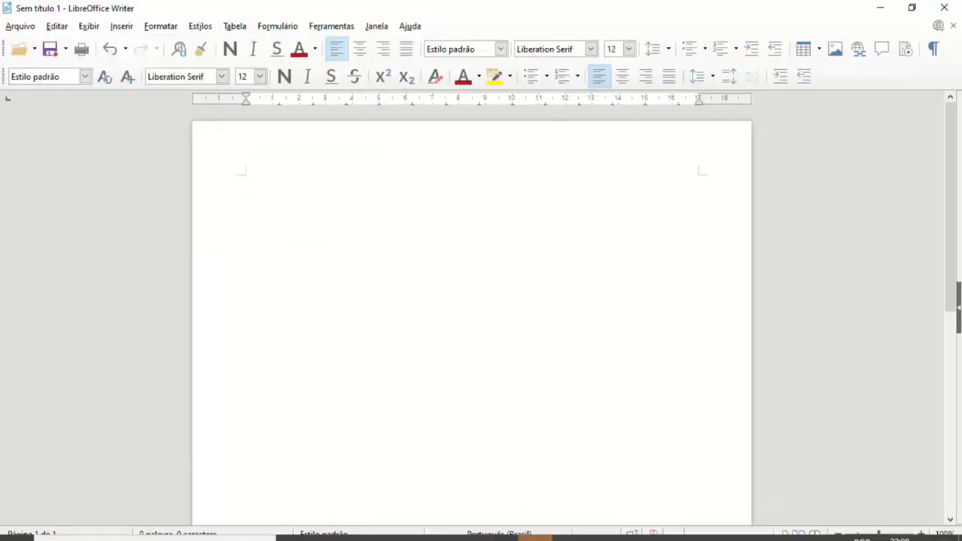
- Switch to the Windows 10 document in Word and copy the paragraph beginning "Para que um programa possa ser executado" into the blank Writer document
click(499, 527)
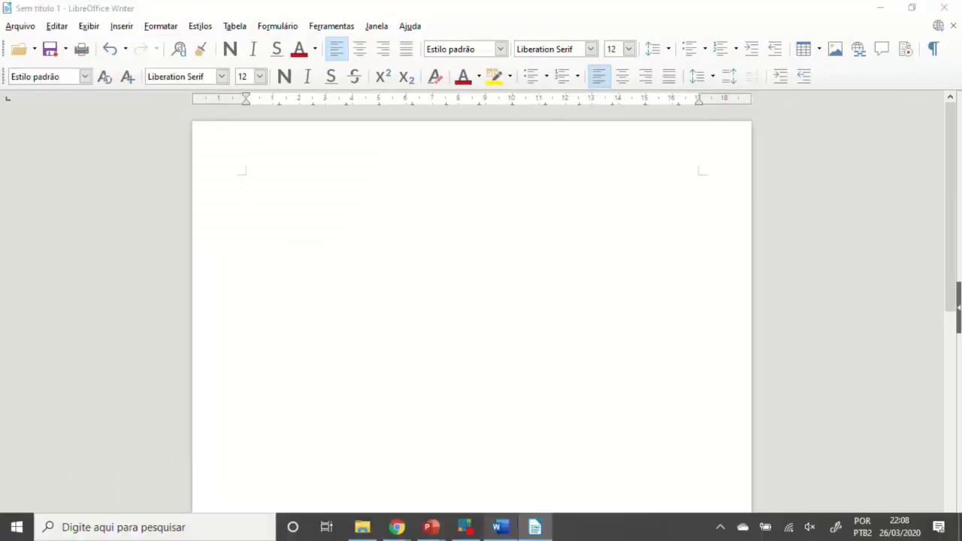
scroll(481, 323, up, 15)
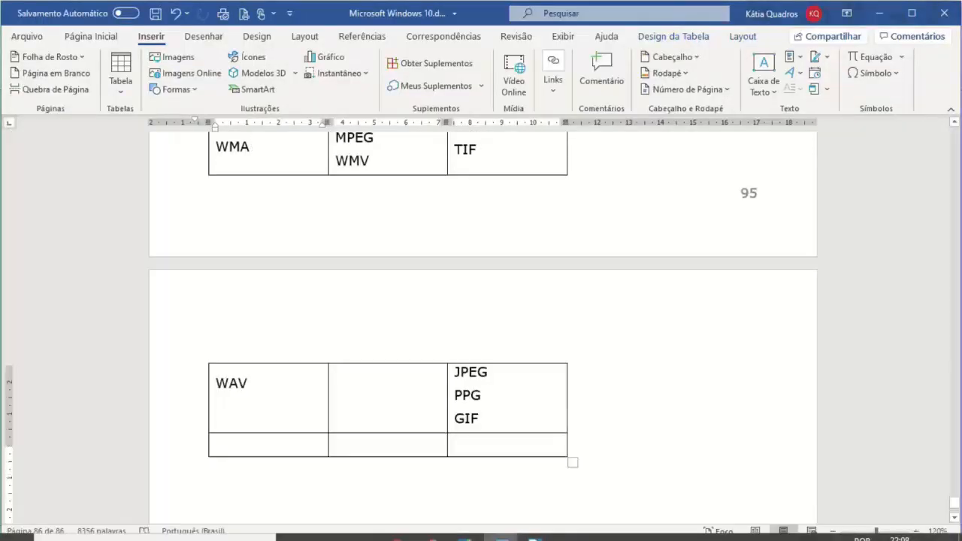
scroll(483, 331, up, 1)
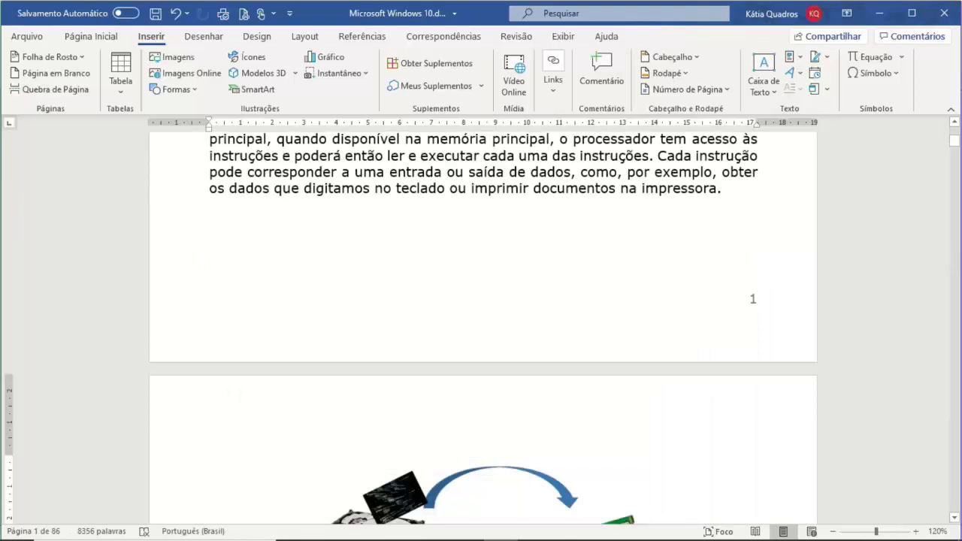
scroll(480, 300, up, 3)
scroll(481, 315, up, 3)
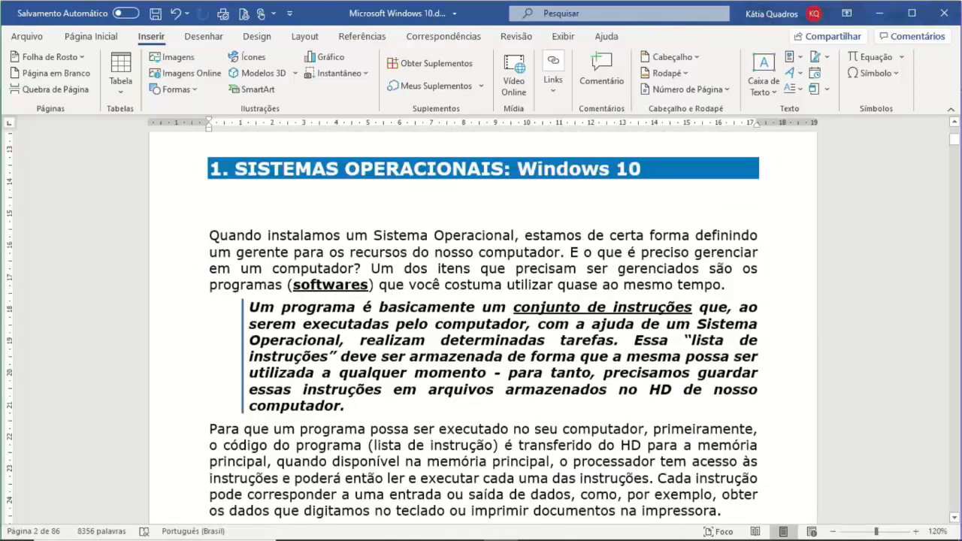
scroll(226, 375, down, 1)
drag(213, 374, 726, 456)
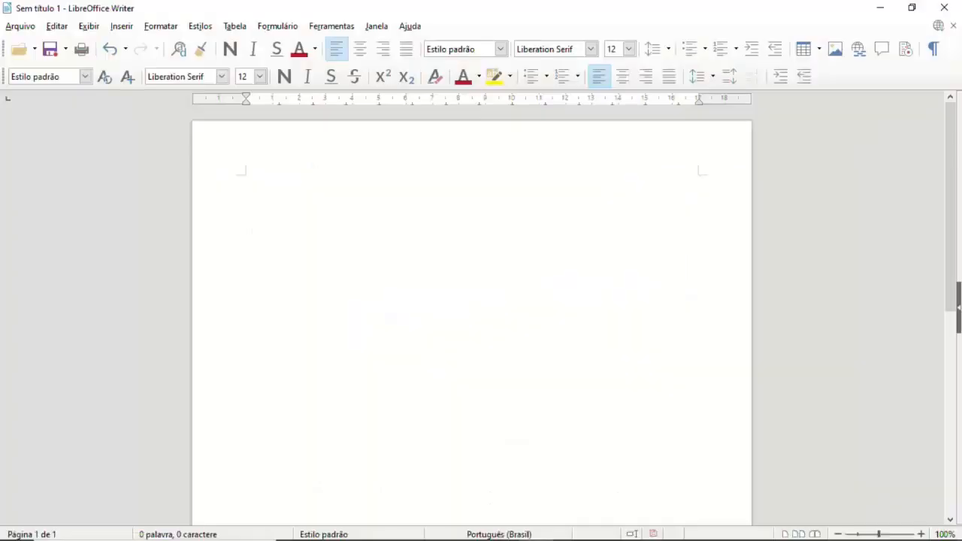
text(Para que um programa possa ser executado no seu computador, primeiramente, o código do programa (lista de instrução) é transferido do HD para a memória principal, quando disponível na memória principal, o processador tem acesso às instruções e poderá então ler e executar cada uma das instruções. Cada instrução pode corresponder a uma entrada ou saída de dados, como, por exemplo, obter os dados que digitamos no teclado ou imprimir documentos na impressora.)
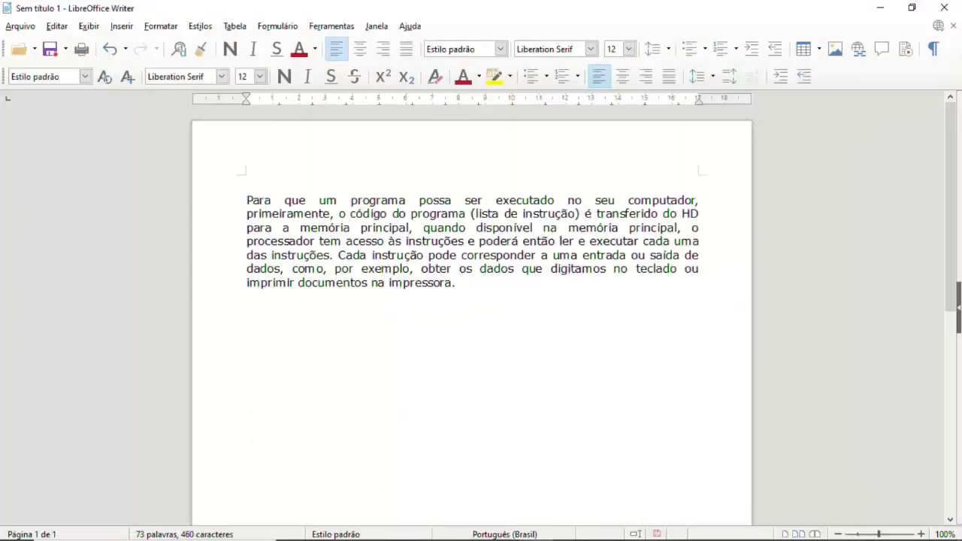
- Search the pasted paragraph for the word "dados" using Find
click(57, 26)
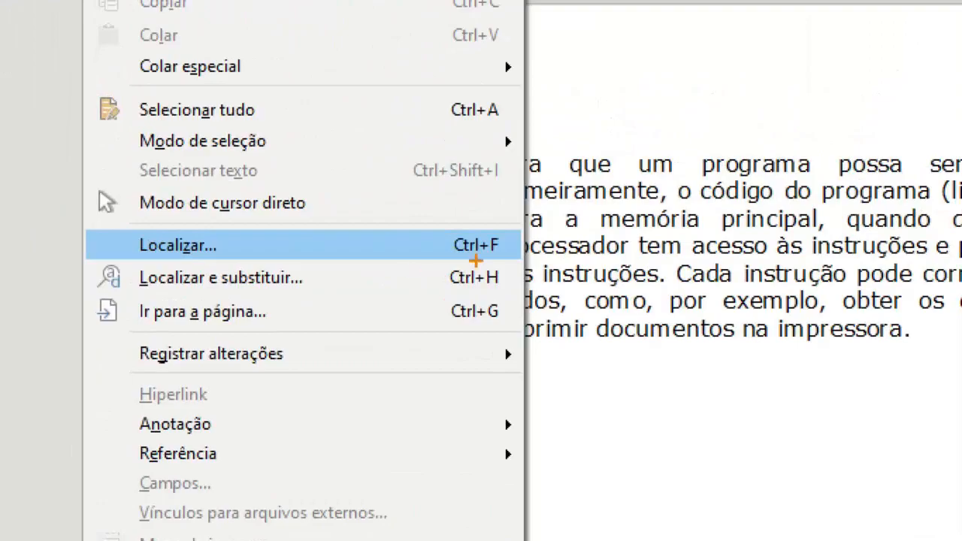
key(Escape)
key(ctrl+f)
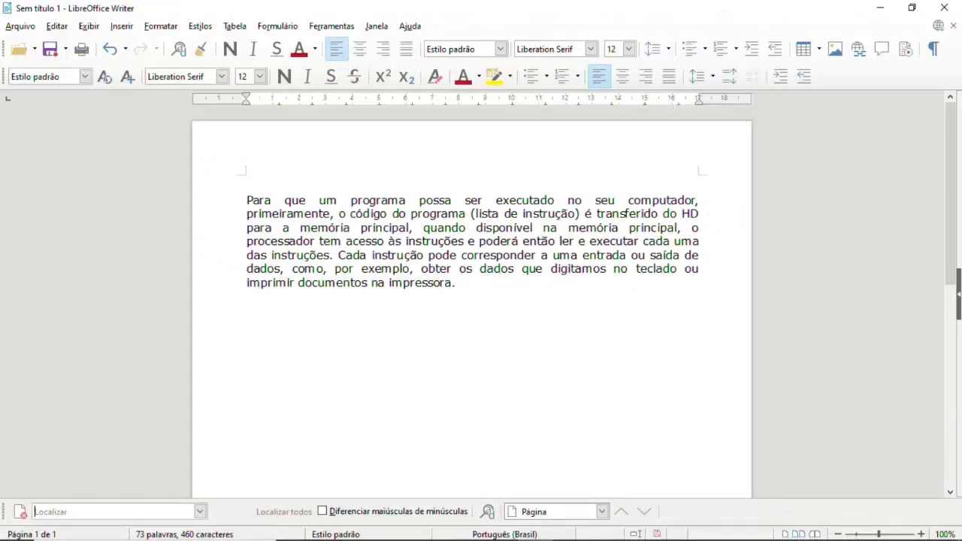
text(dado)
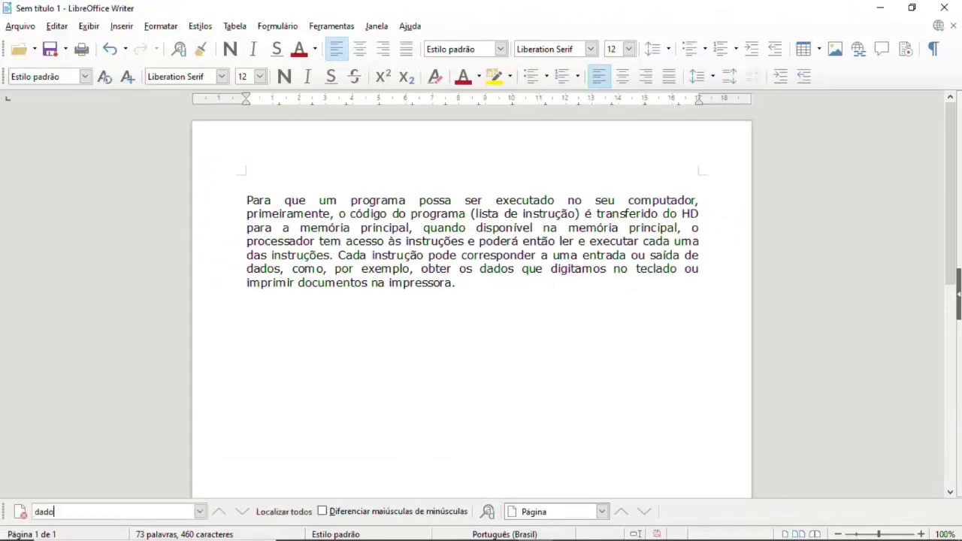
text(s)
click(242, 512)
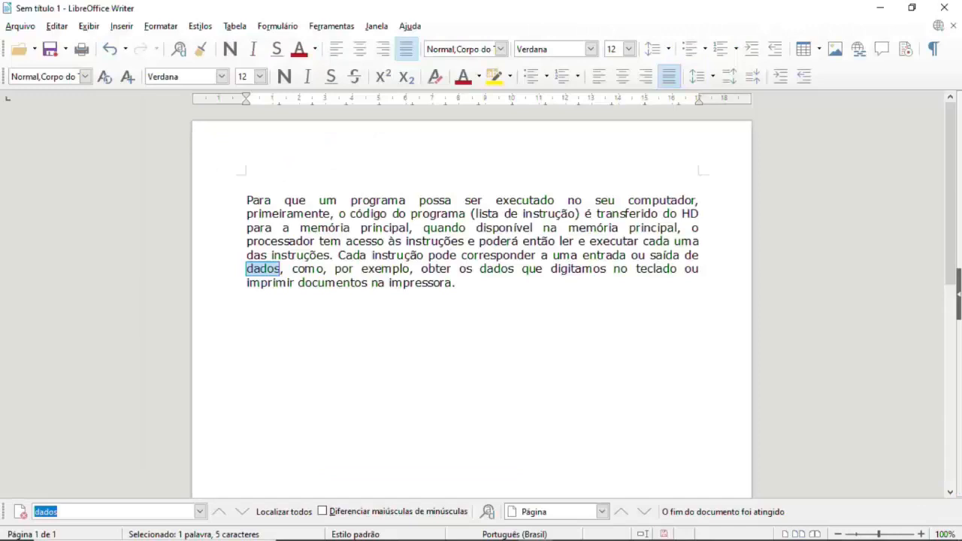
- View the element types available for navigating the document, and place the cursor on the empty line below the paragraph
click(602, 512)
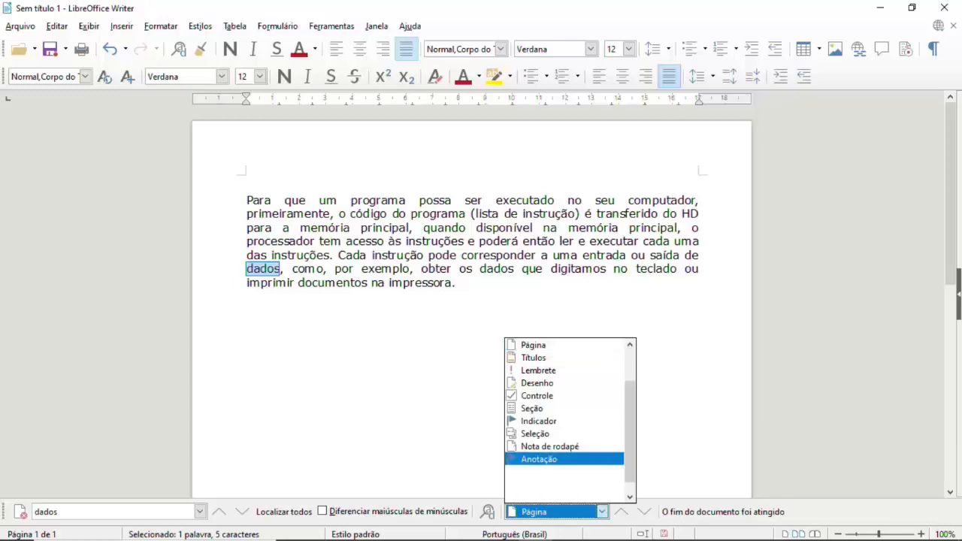
scroll(564, 421, up, 2)
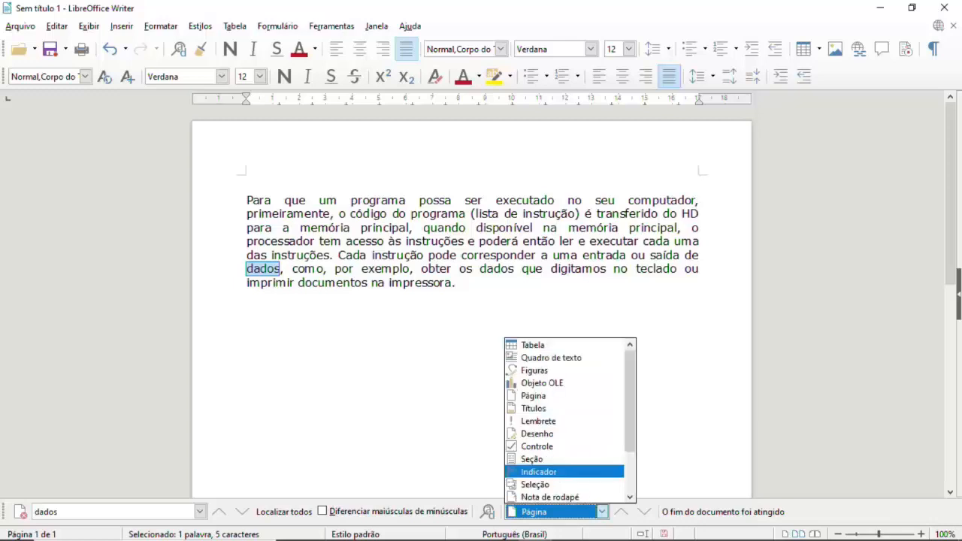
click(602, 512)
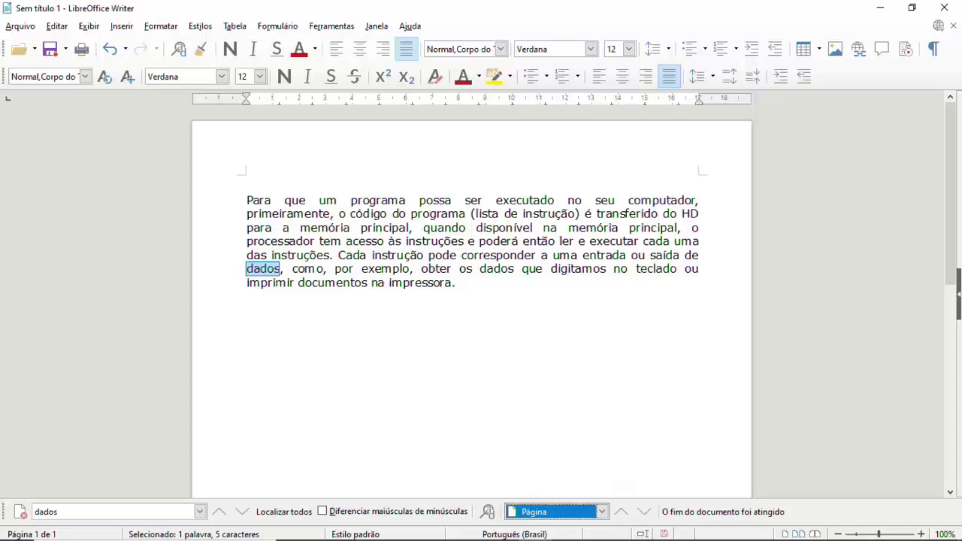
click(248, 297)
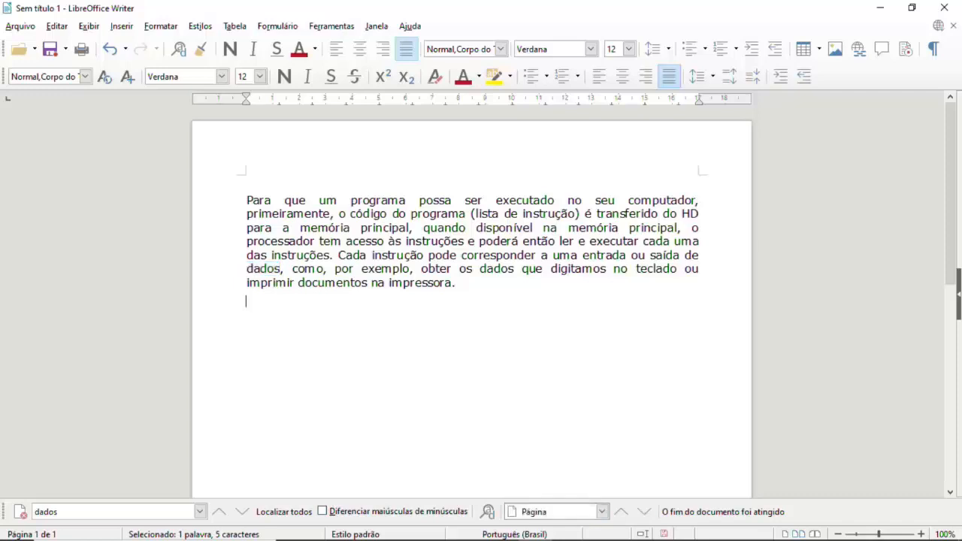
- Start Find and Replace with "dados" as the search text and enter "dados" as the replacement text
click(56, 25)
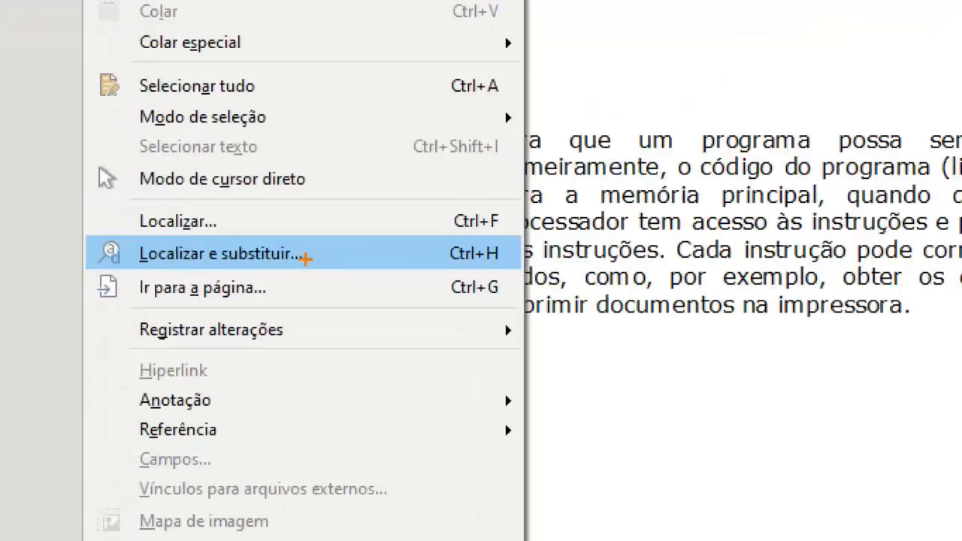
mouse_move(457, 270)
mouse_down()
mouse_move(513, 259)
mouse_move(518, 268)
mouse_up()
key(Escape)
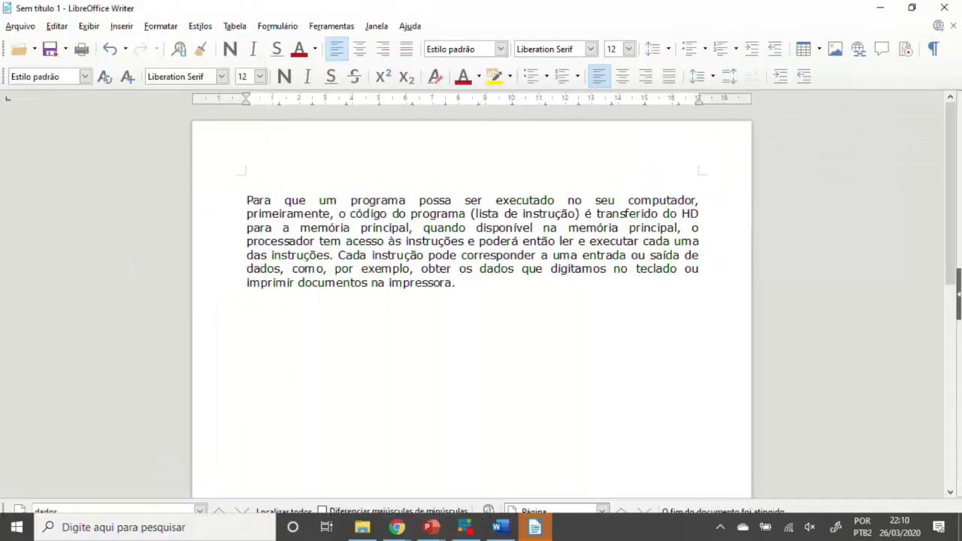
key(ctrl+h)
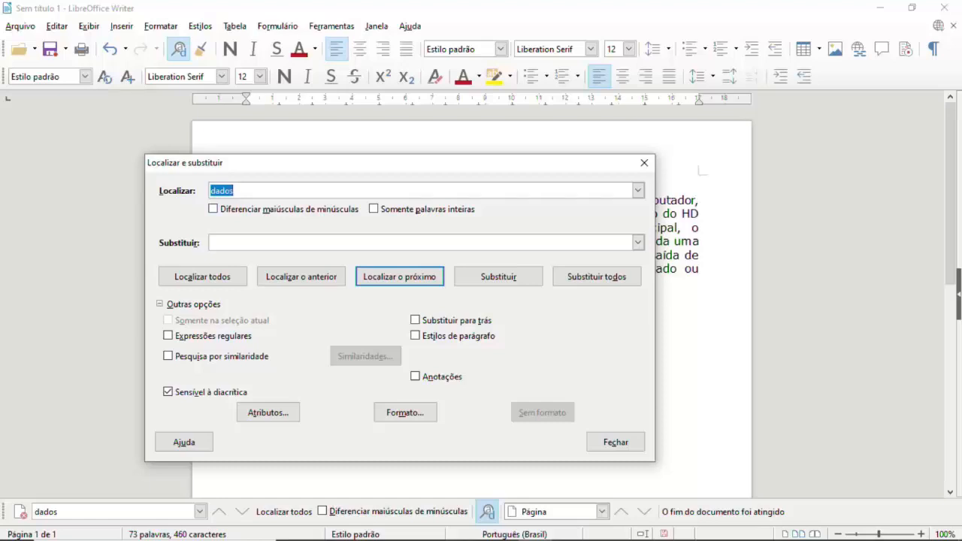
click(211, 242)
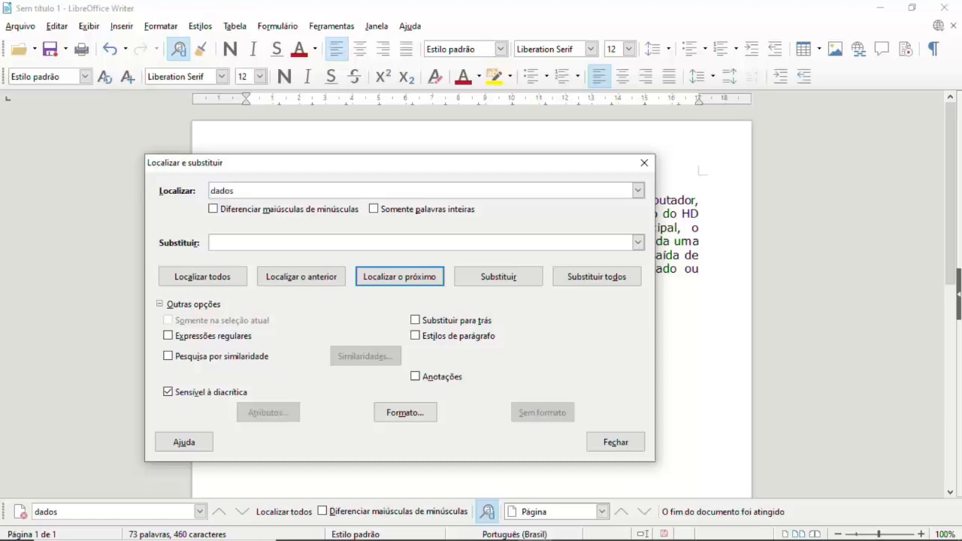
text(dados)
- Apply the bold (Negrito) style to the replacement text, replace all occurrences of "dados", and close Find and Replace
click(405, 412)
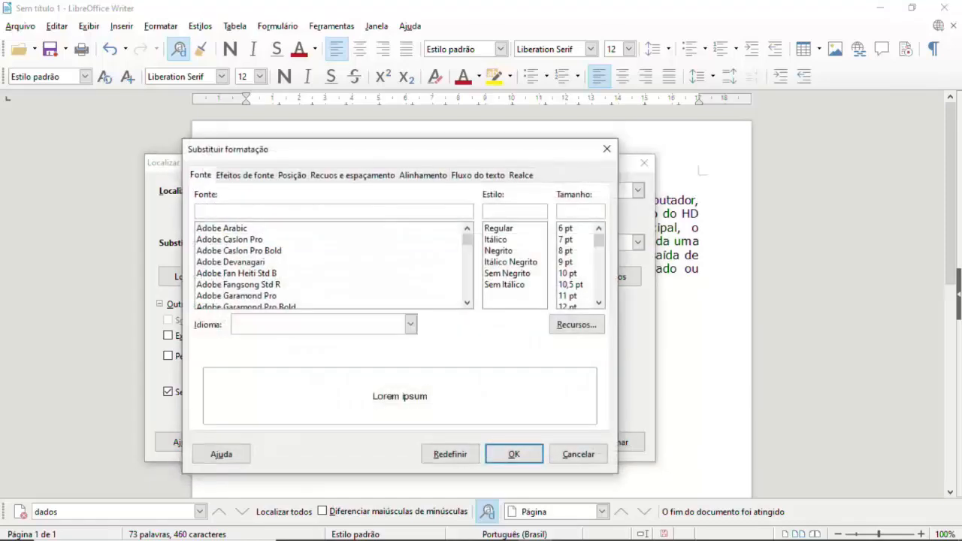
click(498, 250)
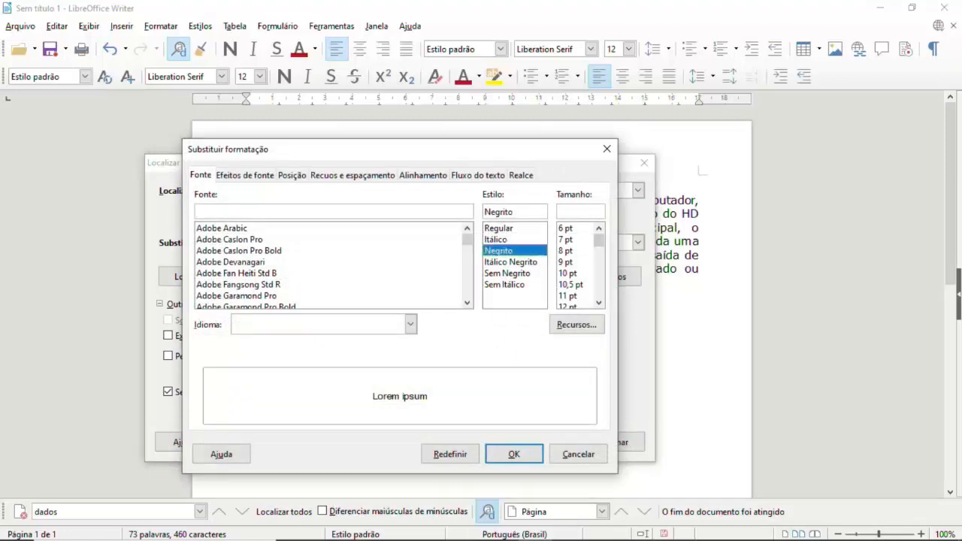
click(514, 454)
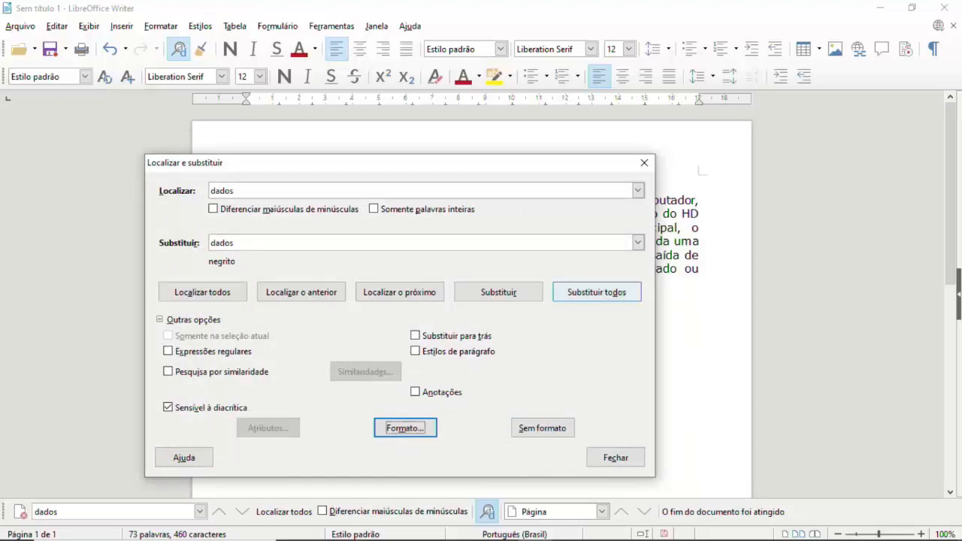
click(596, 291)
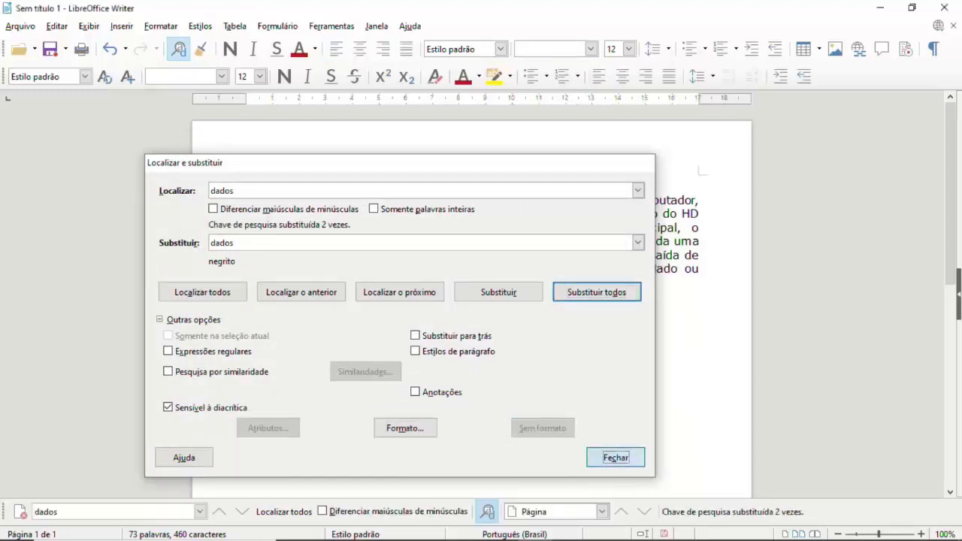
key(Escape)
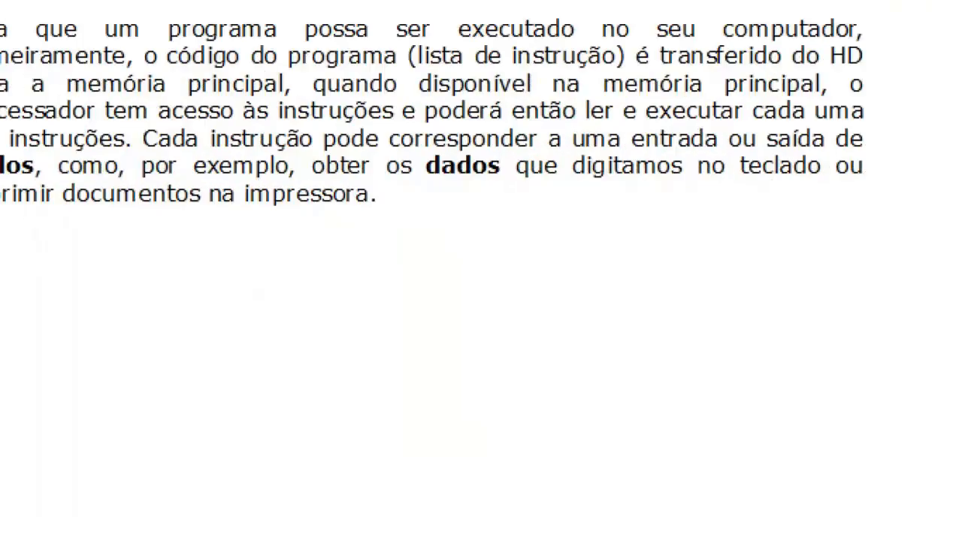
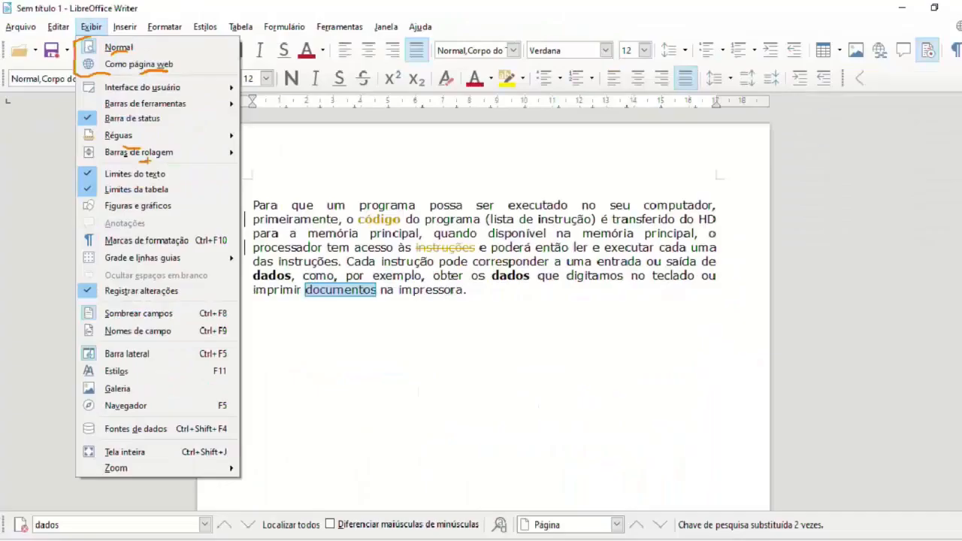
key(Escape)
key(alt+x)
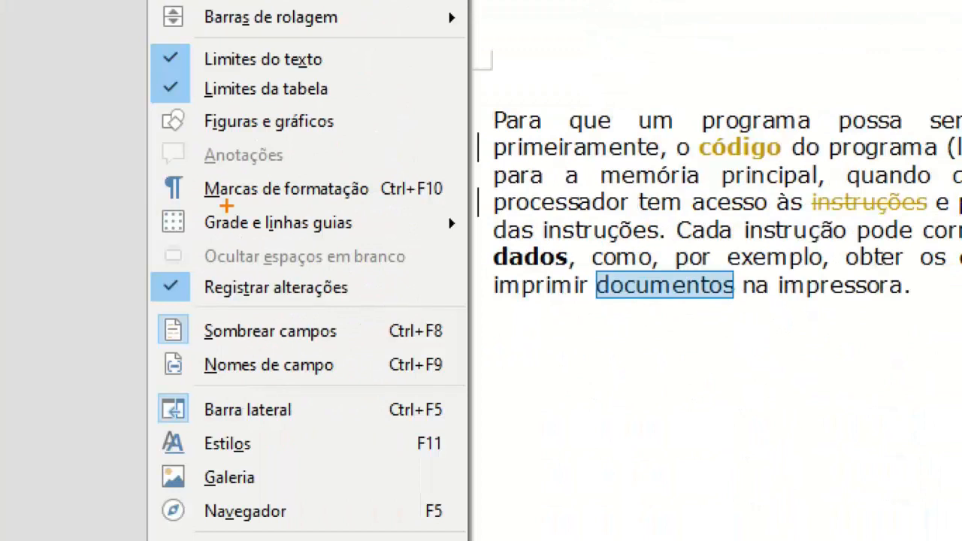
drag(226, 205, 303, 205)
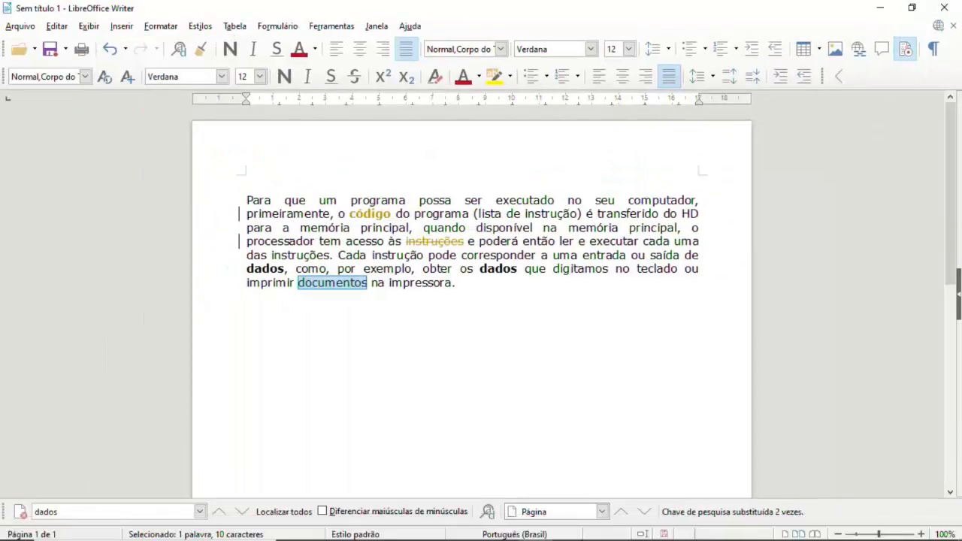
- Insert a table with 2 columns and 2 rows in the default style (Estilo padrão) below the paragraph
click(450, 338)
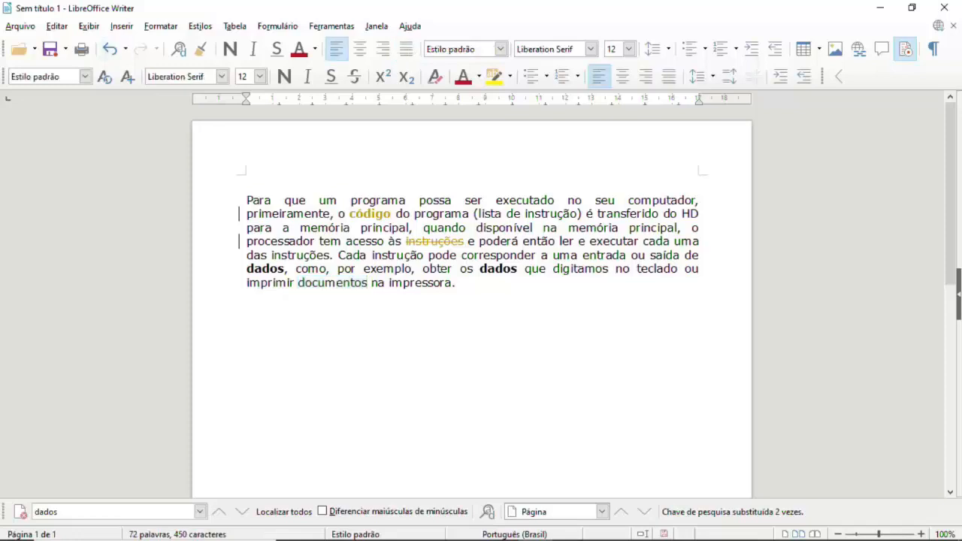
click(160, 26)
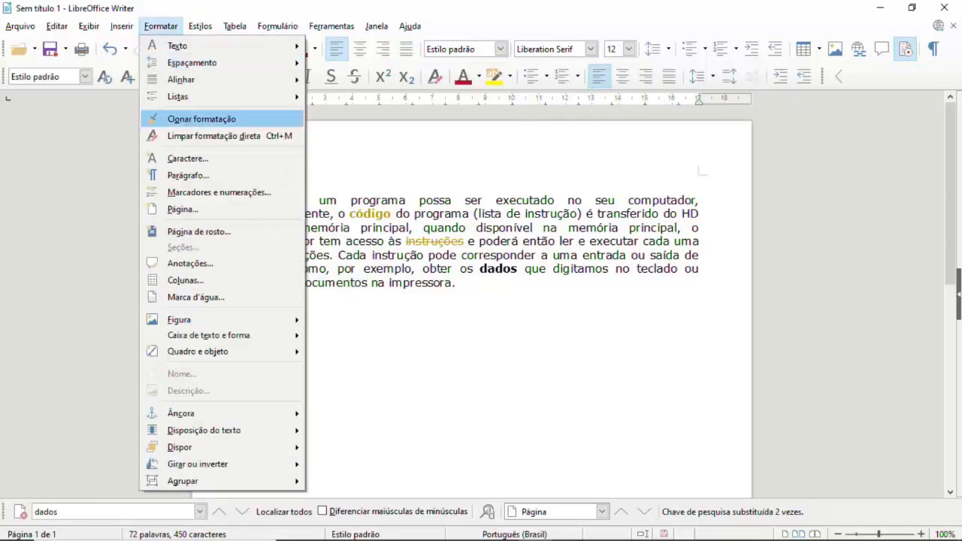
click(234, 26)
click(235, 27)
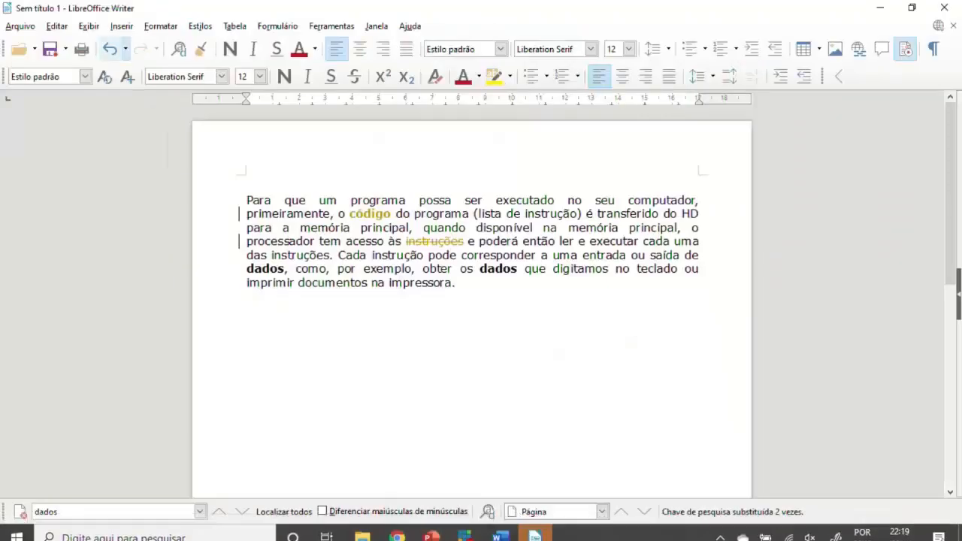
click(57, 38)
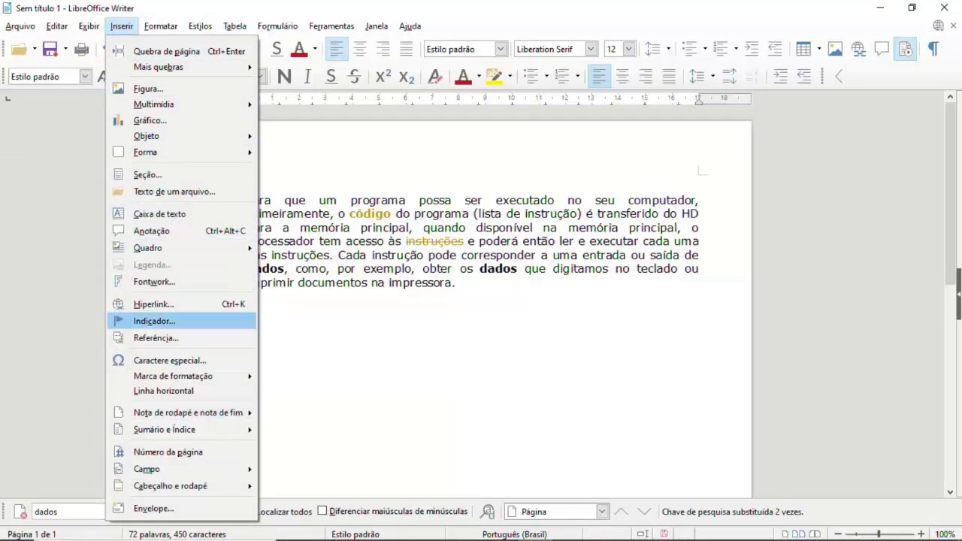
mouse_move(235, 26)
key(Return)
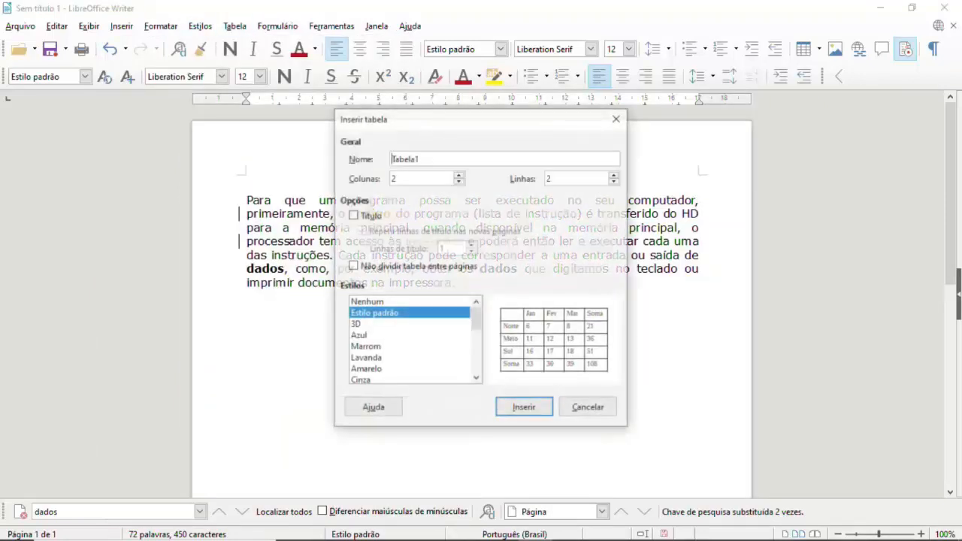
key(Return)
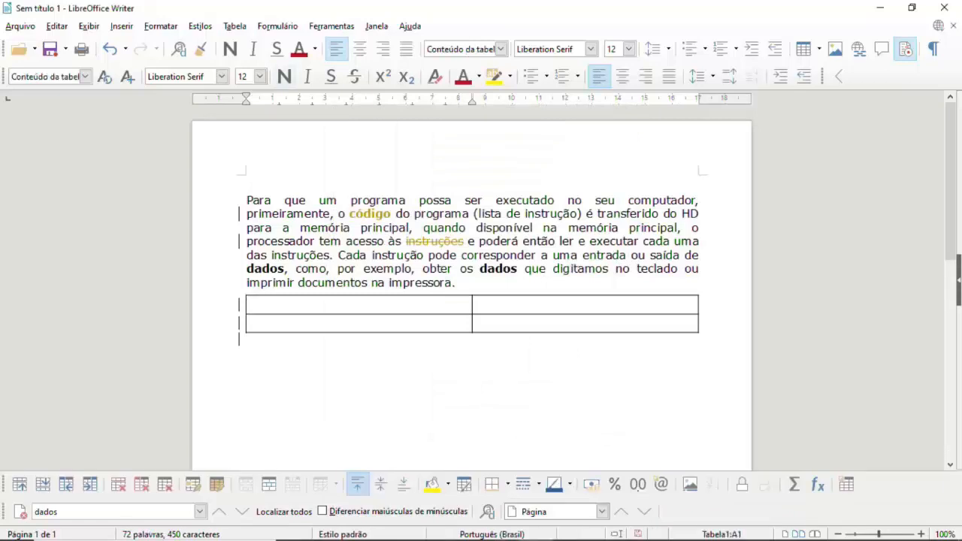
- Stop recording changes in the document and hide the tracked changes from the text
click(56, 26)
click(105, 295)
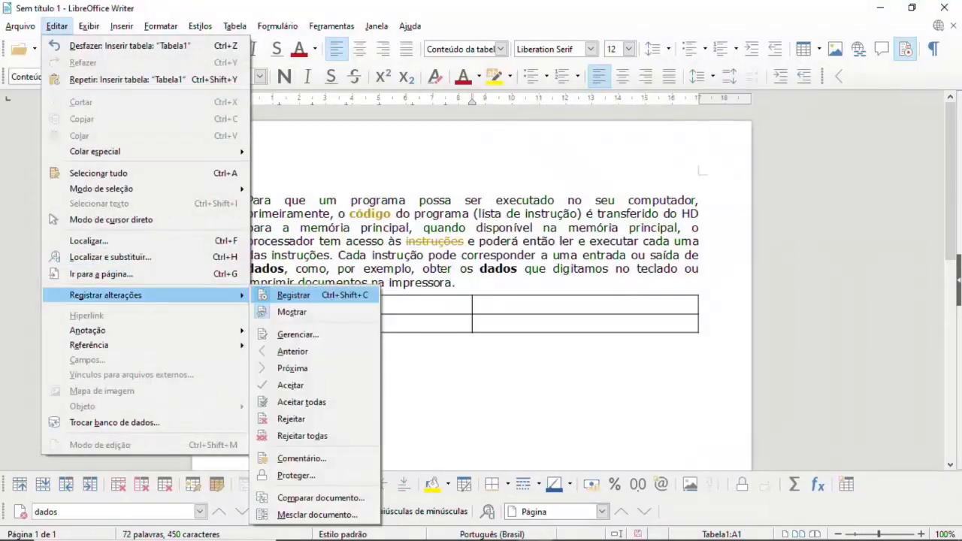
key(Return)
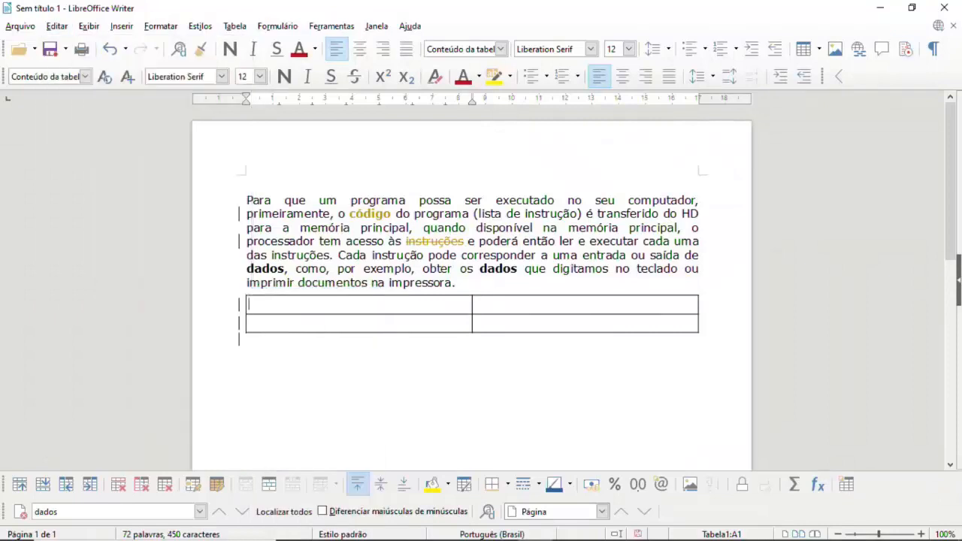
click(56, 26)
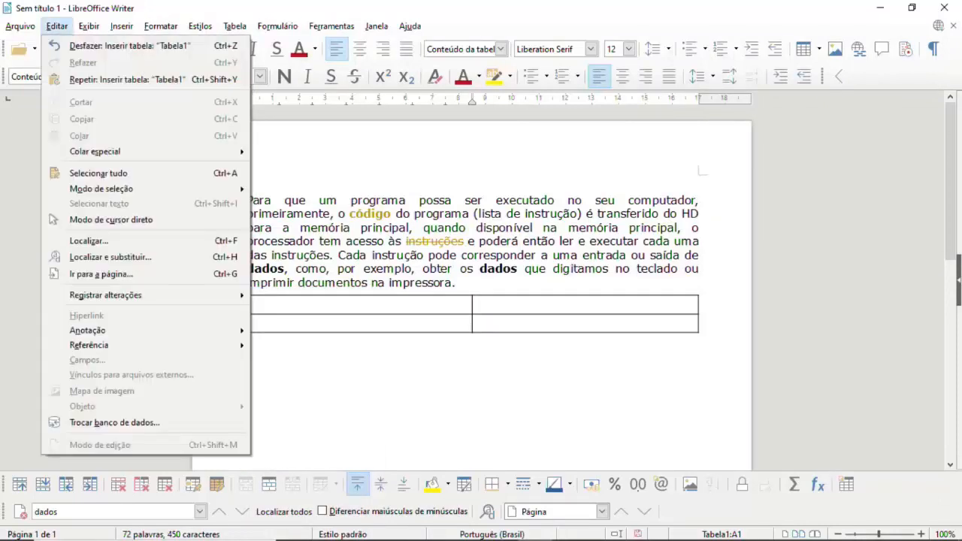
mouse_move(105, 296)
key(Return)
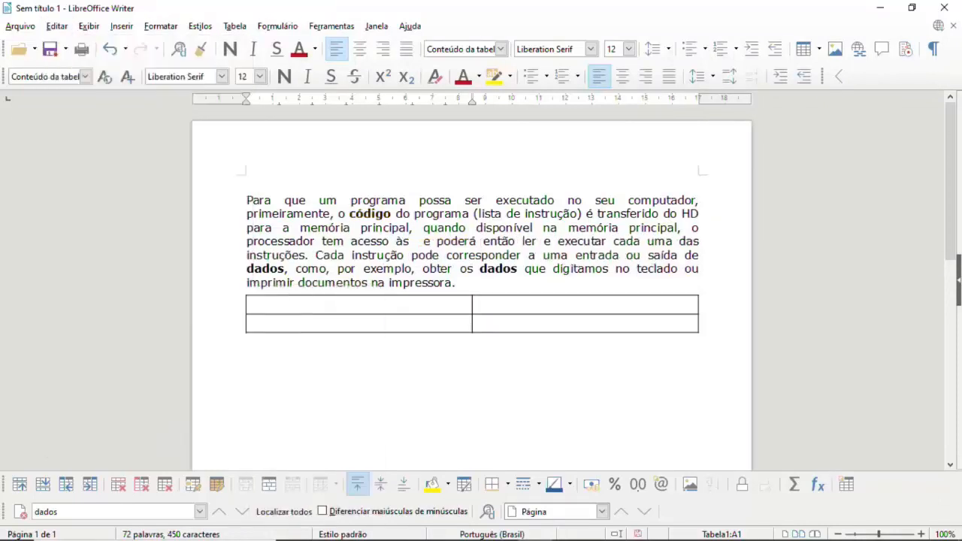
- Place the cursor in the paragraph and turn on the display of formatting marks
click(350, 227)
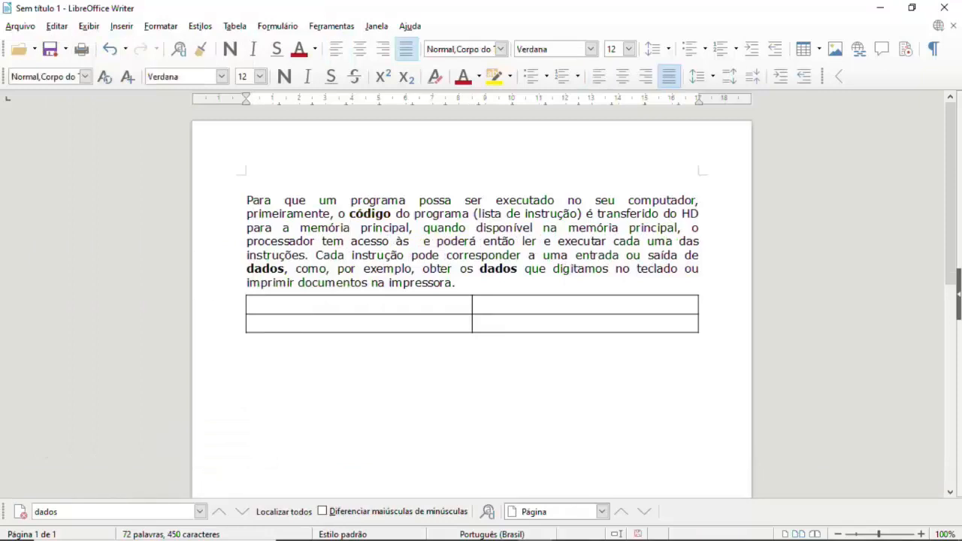
click(89, 25)
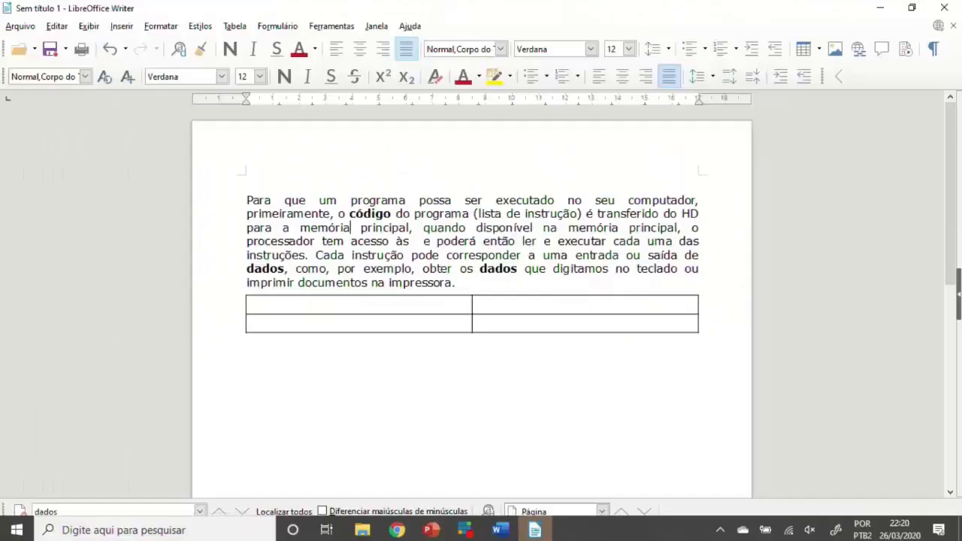
click(88, 25)
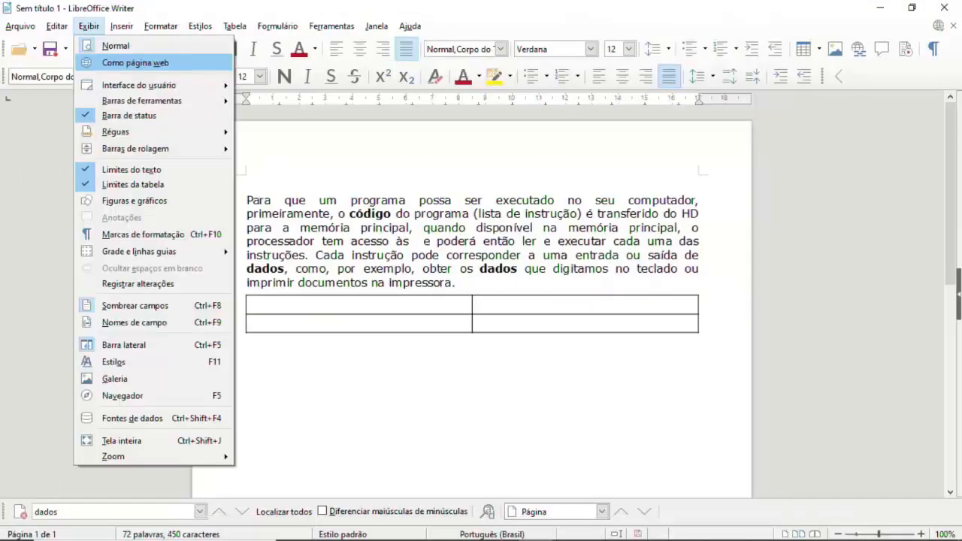
click(135, 234)
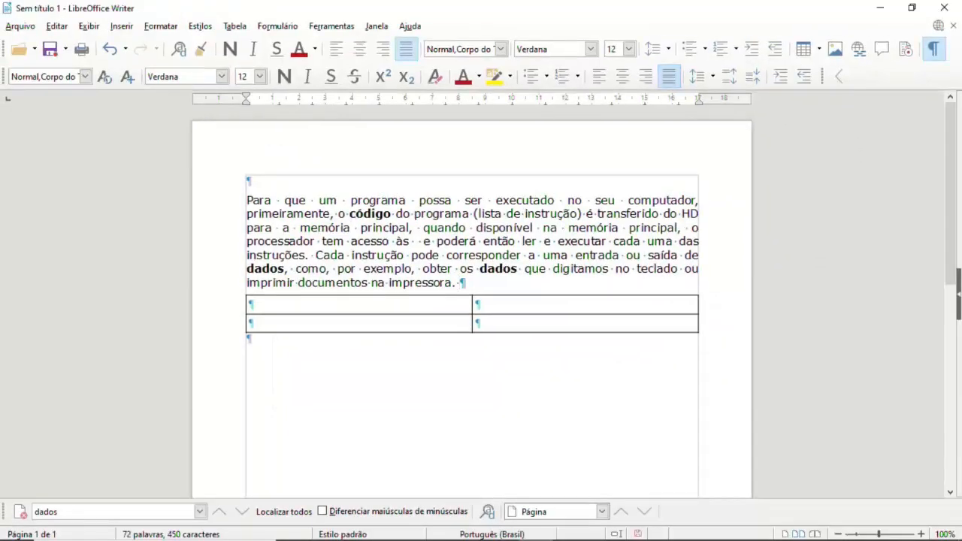
- Add four empty paragraphs between the text and the table
key(Return)
key(Return)
key(Return)
key(Return)
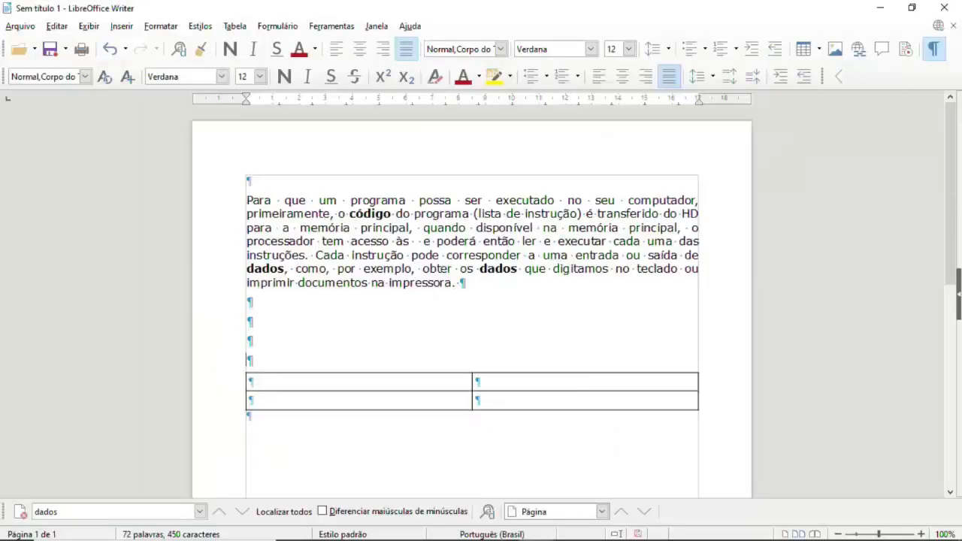
- Review the shortcut for formatting marks and turn off their display in the document
click(89, 25)
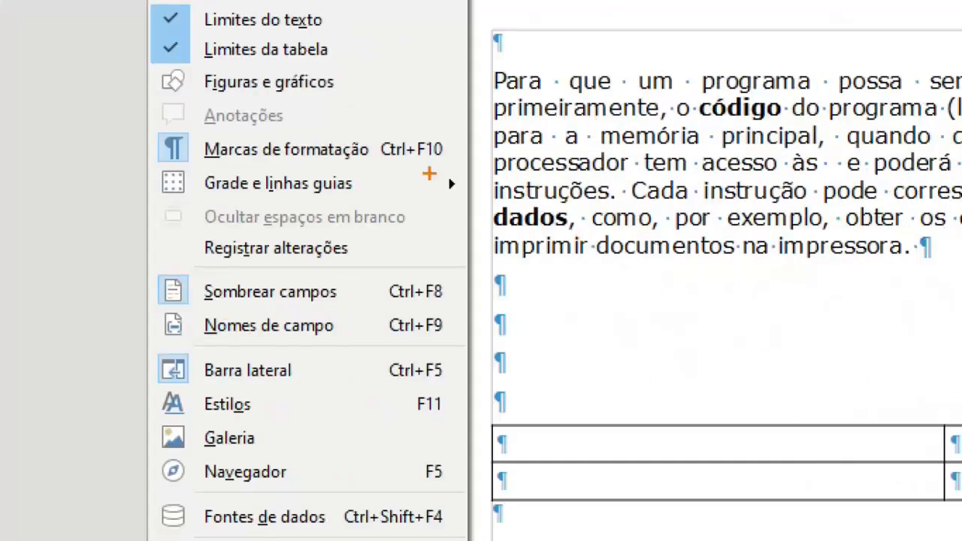
drag(390, 167, 427, 167)
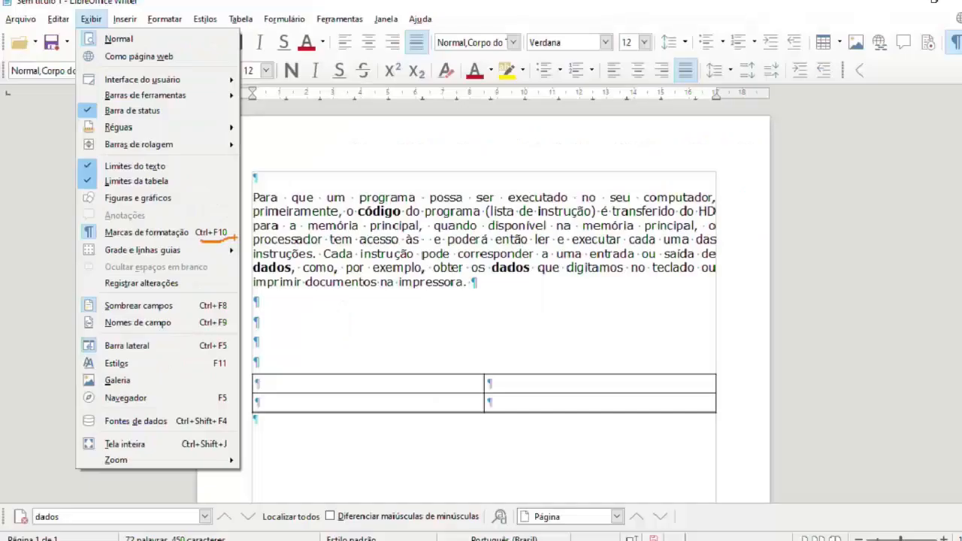
key(Escape)
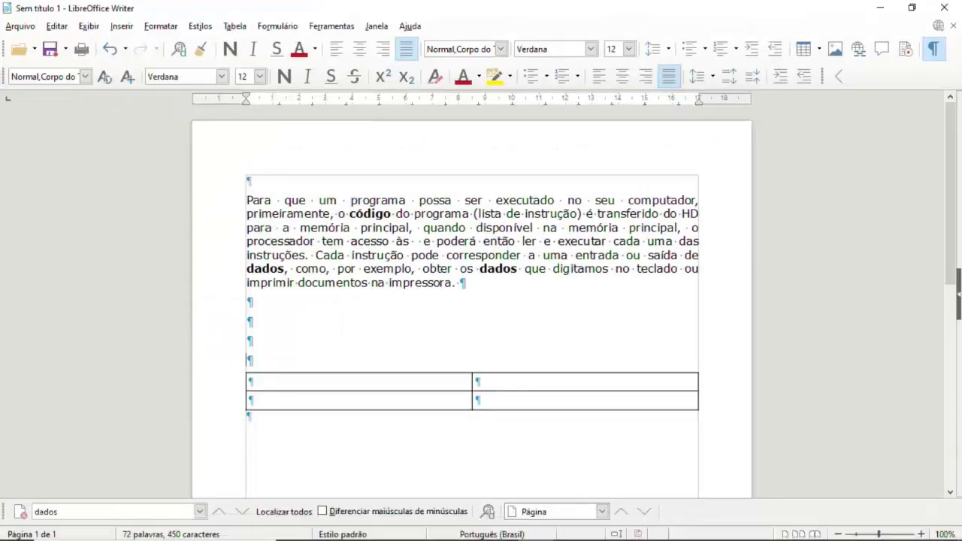
key(alt+x)
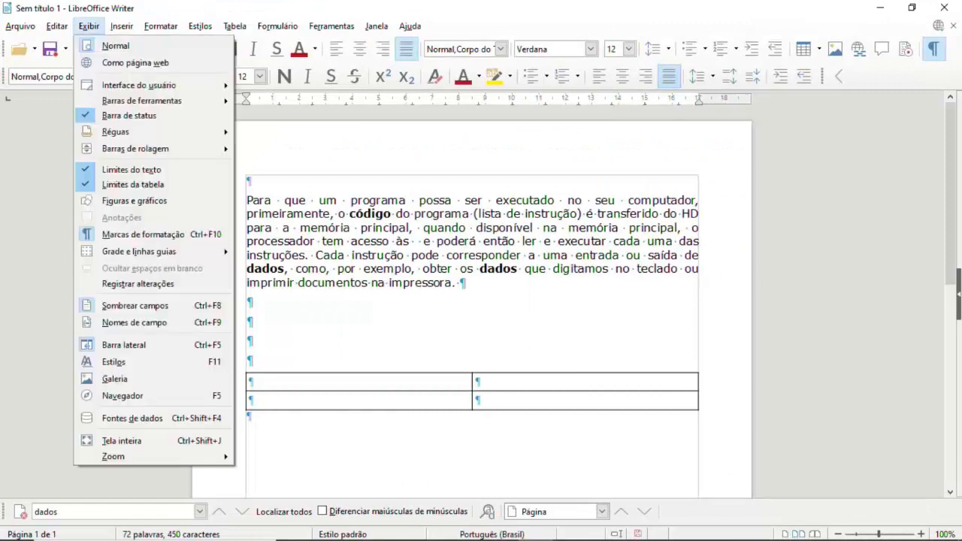
key(Down)
key(Down)
key(Down)
key(Down)
key(Down)
key(Down)
key(Down)
key(Down)
key(Down)
key(Down)
key(Return)
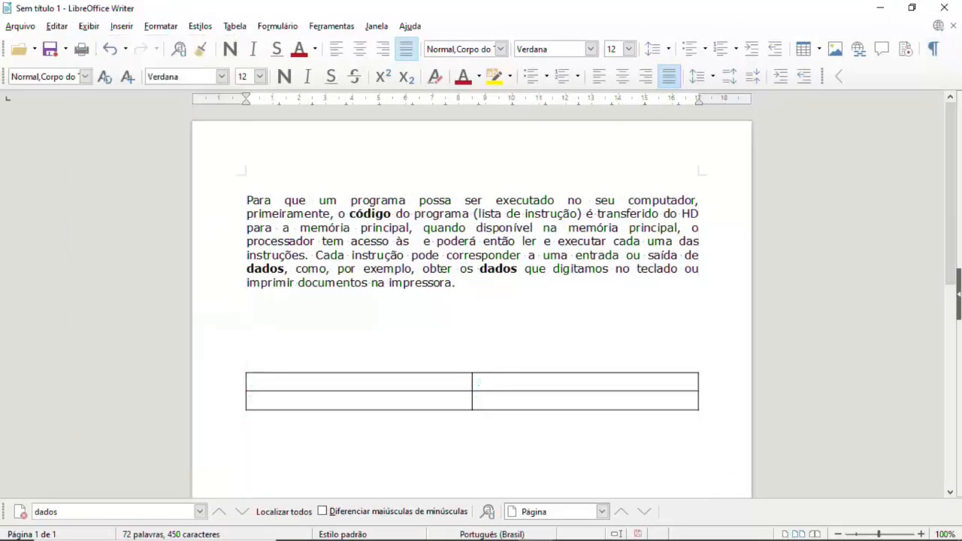
- Show the tracked changes in the document again through the view option Registrar alterações
key(alt+x)
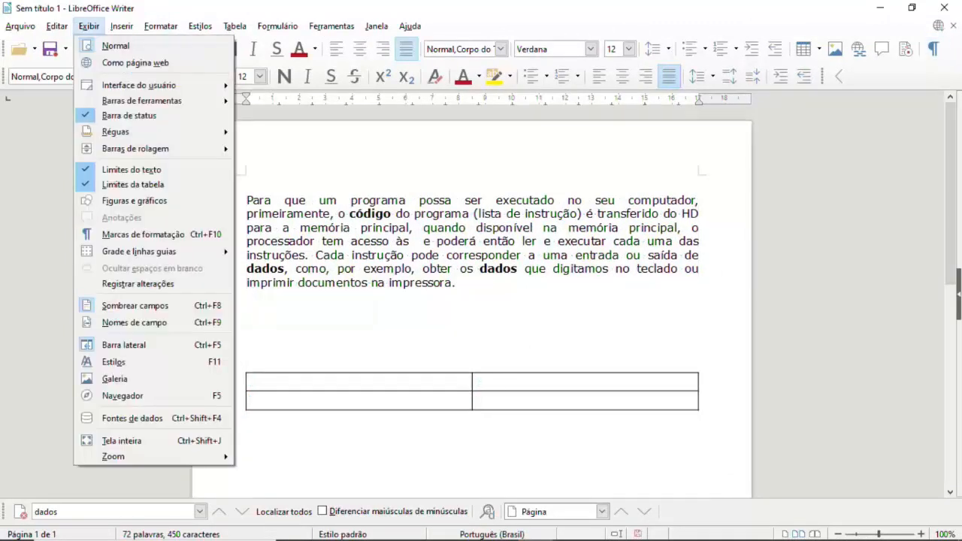
key(Down)
key(Down)
key(Down)
key(Down)
key(Down)
key(Down)
key(Down)
key(Down)
key(Down)
key(Down)
key(Down)
key(Down)
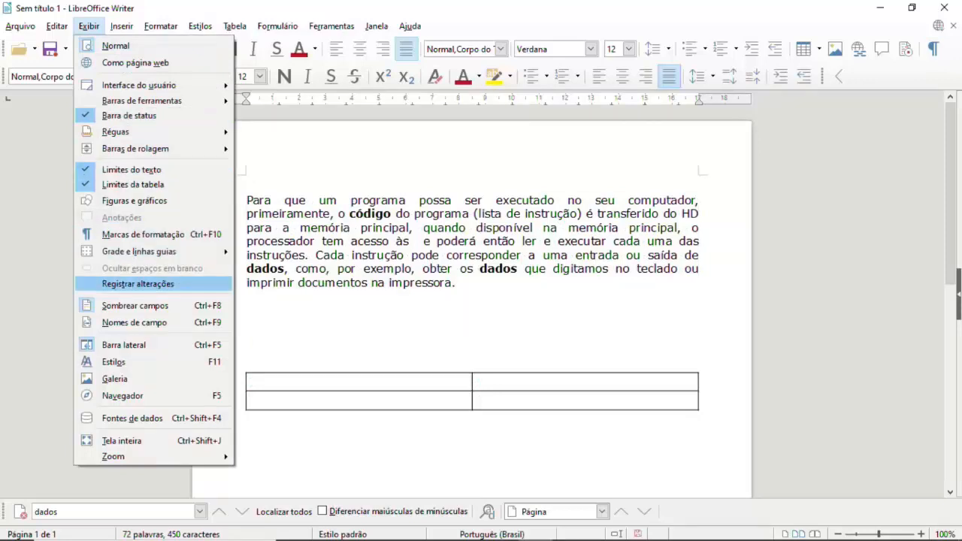
key(Return)
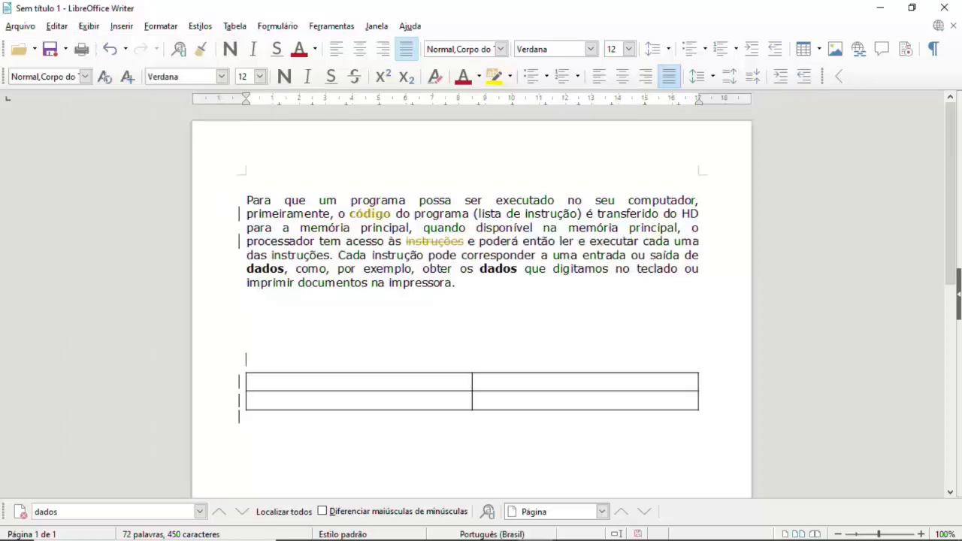
- Examine the view options from Figuras e gráficos down to the options for formatting marks, grid and tracked changes
key(alt+x)
key(Down)
key(Down)
key(Down)
key(Down)
key(Down)
key(Down)
key(Down)
key(Down)
key(Down)
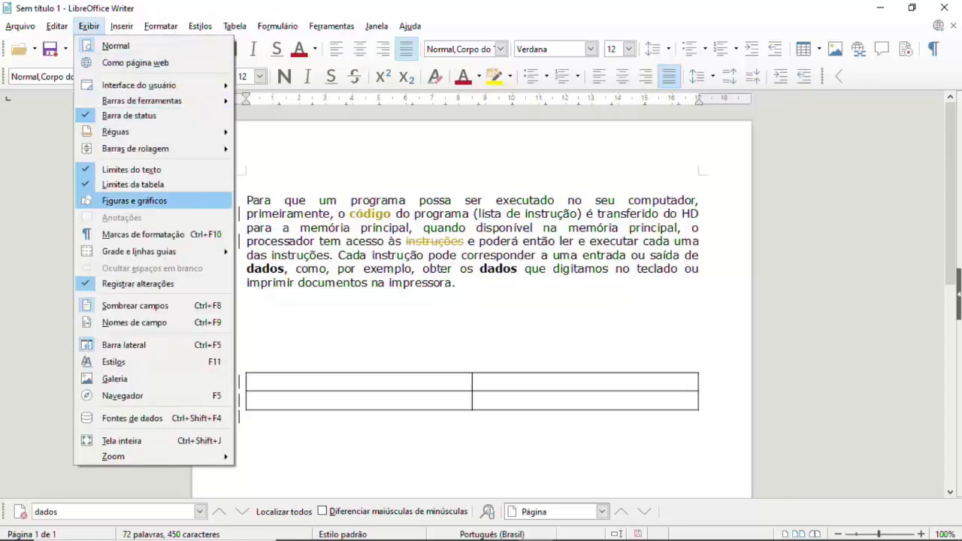
key(Down)
key(Down)
key(Down)
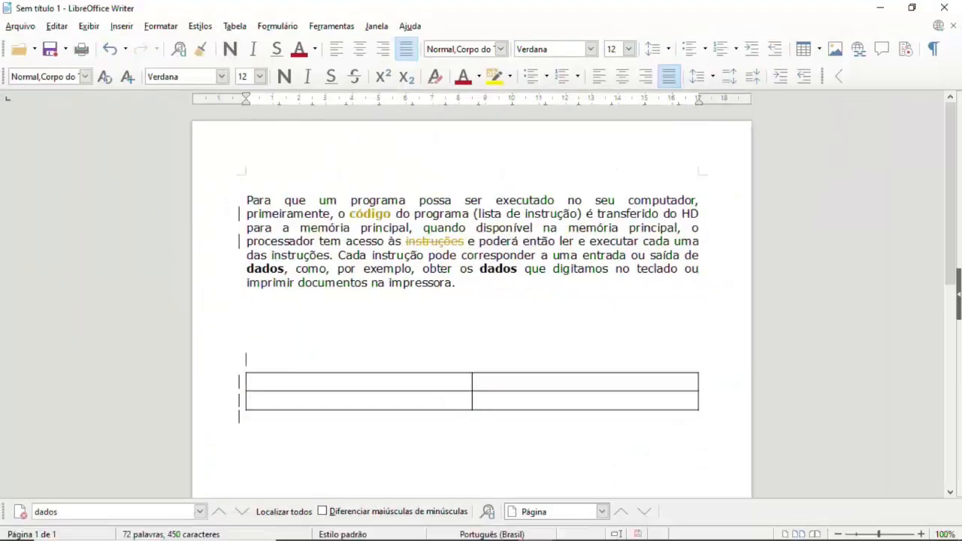
- Review the track changes commands among the edit commands, from Registrar and Mostrar to Aceitar todas
click(56, 26)
mouse_move(105, 294)
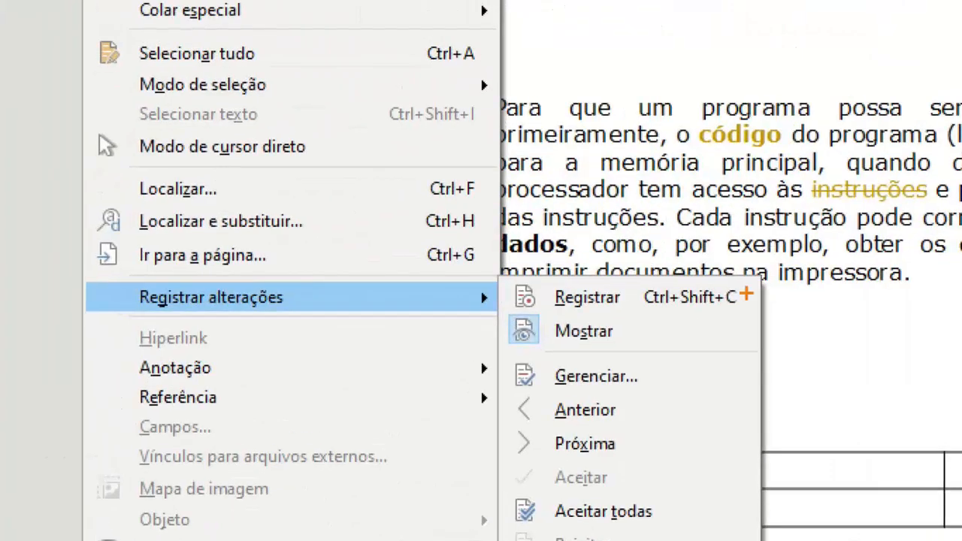
drag(720, 328, 721, 508)
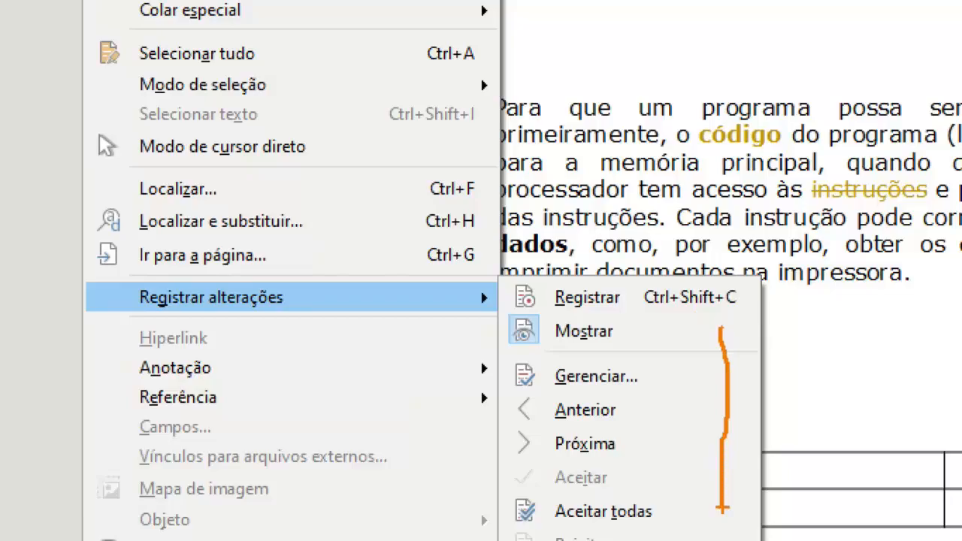
key(Escape)
click(89, 26)
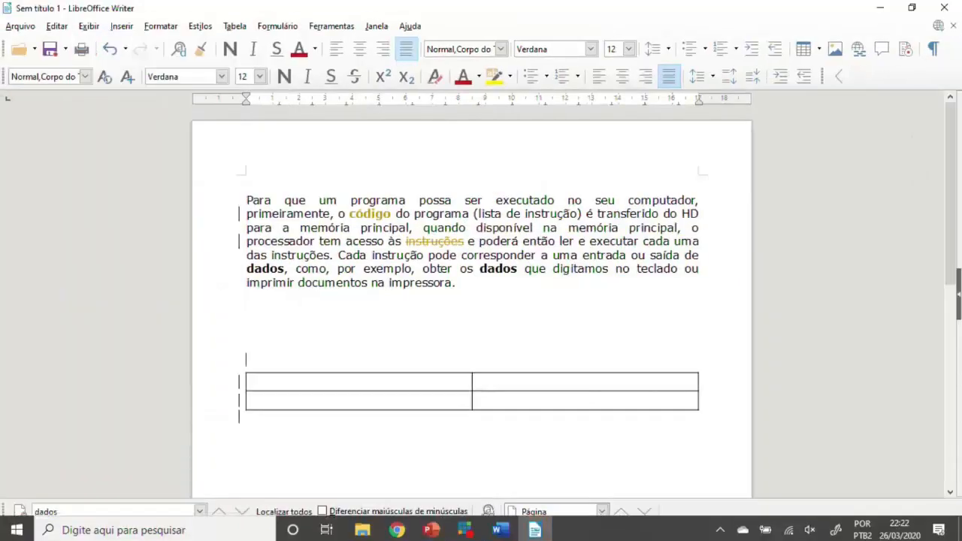
- Compare the Hiperlink command among the insert commands with the one among the edit commands
key(alt+i)
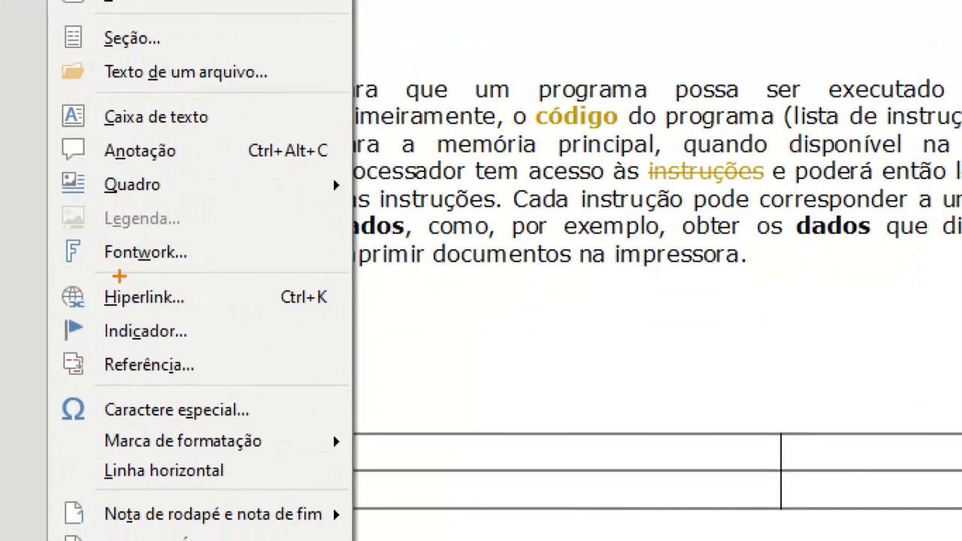
drag(129, 316, 289, 308)
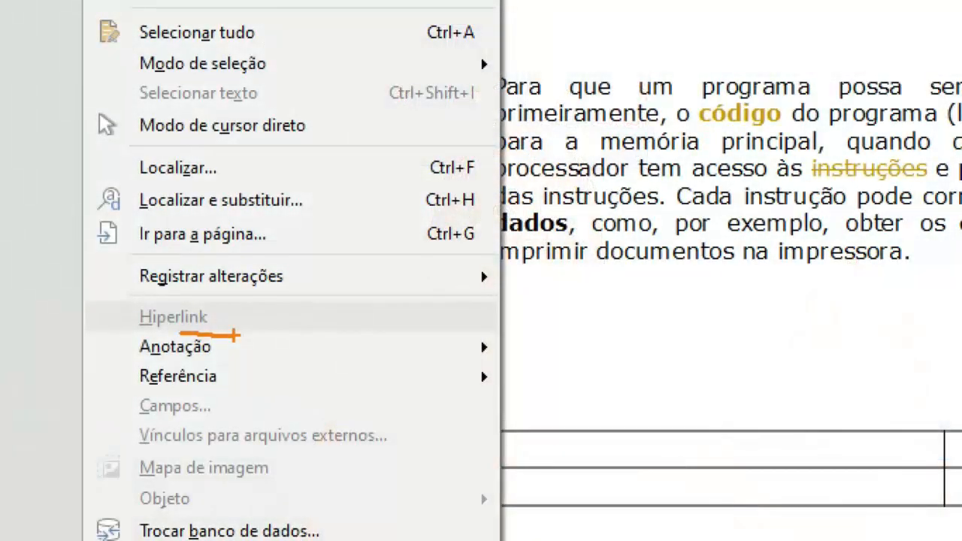
key(Escape)
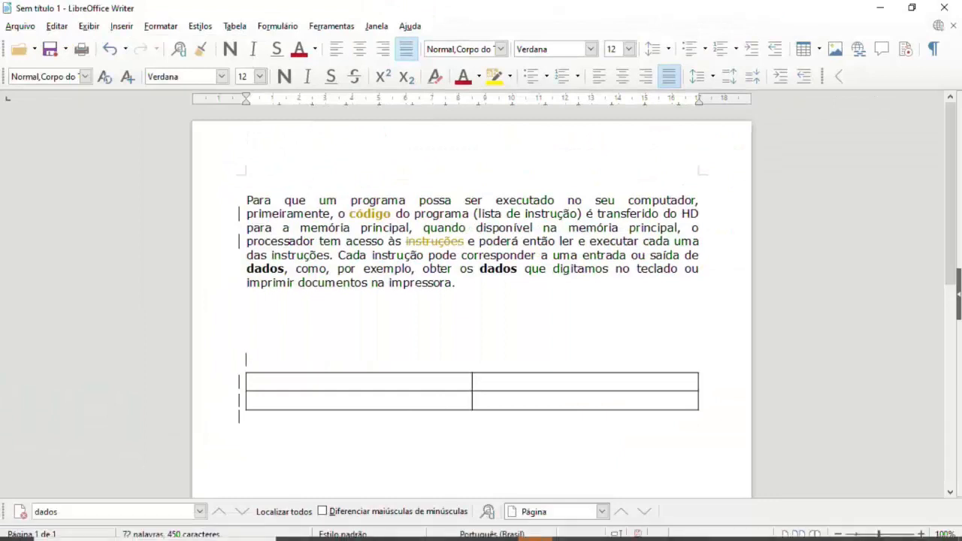
- Hide the tracked changes in the document through the view option Registrar alterações
click(88, 26)
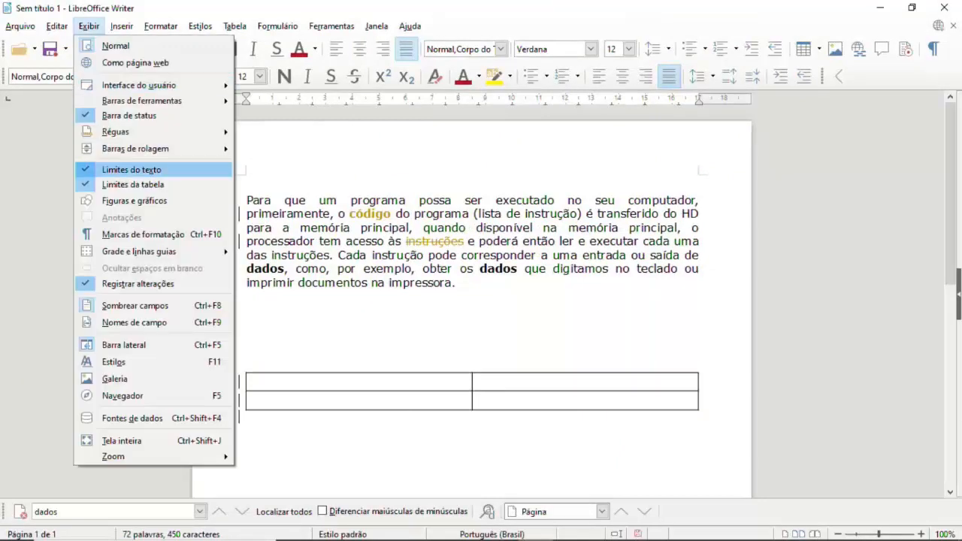
click(138, 283)
click(89, 26)
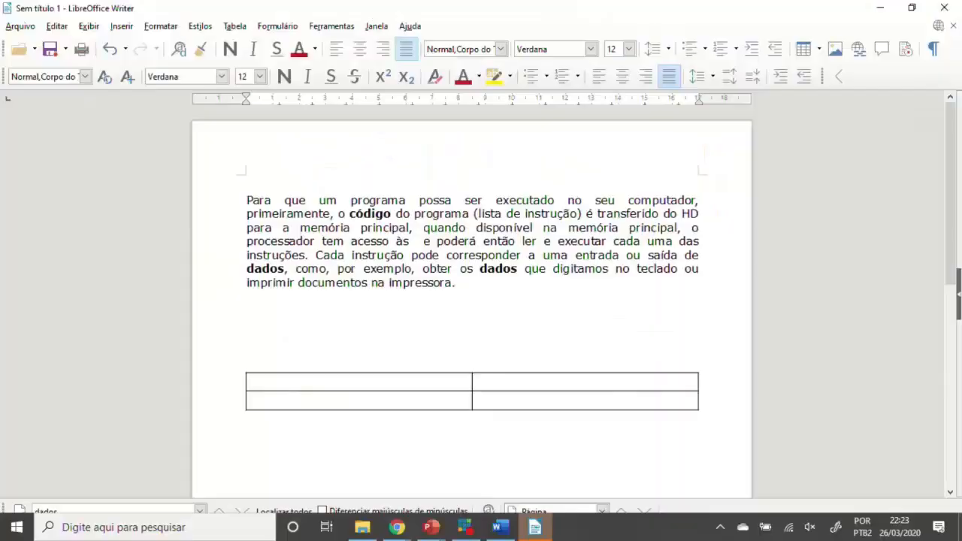
- Open the Galeria and browse the pictures of the Ambiente theme
click(89, 27)
click(115, 378)
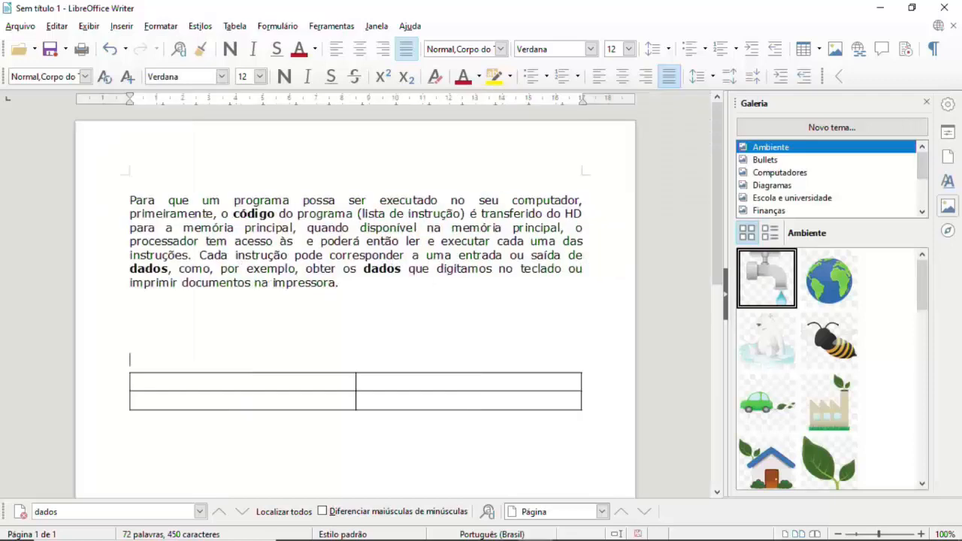
scroll(832, 368, down, 5)
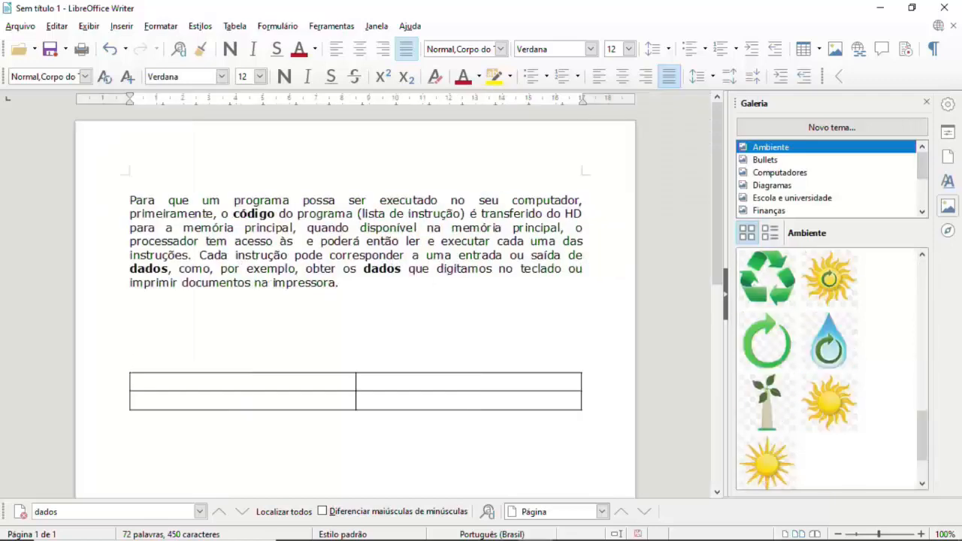
scroll(832, 368, down, 1)
scroll(832, 369, up, 5)
scroll(831, 368, down, 4)
- Place the yellow sun picture from the gallery in the text paragraph, try resizing and moving it, and delete it
click(829, 402)
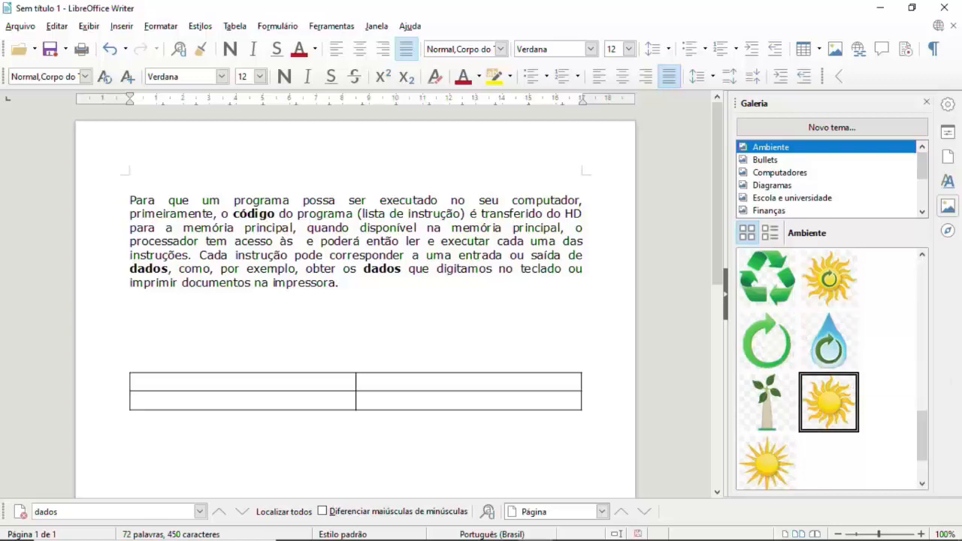
drag(829, 403, 136, 193)
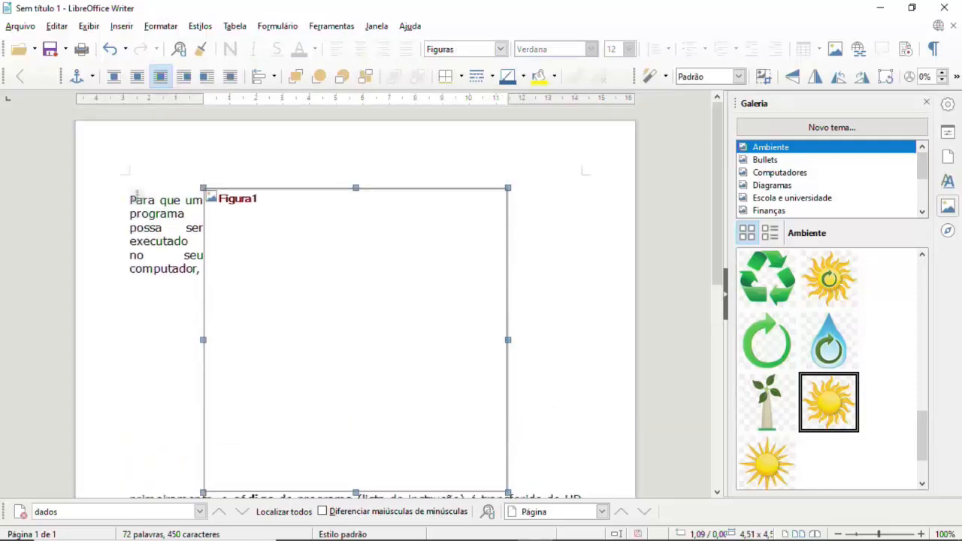
drag(202, 187, 317, 301)
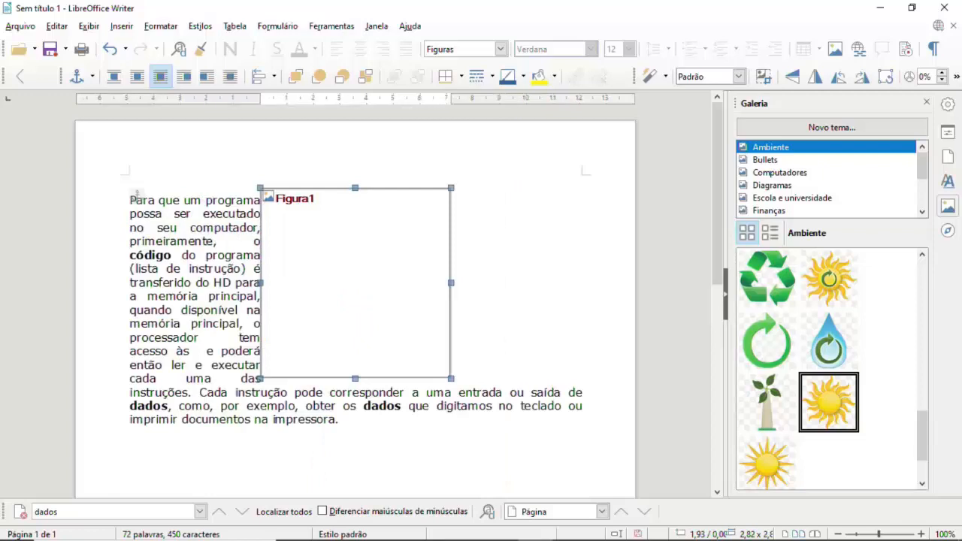
drag(450, 378, 374, 301)
drag(357, 244, 410, 270)
key(Delete)
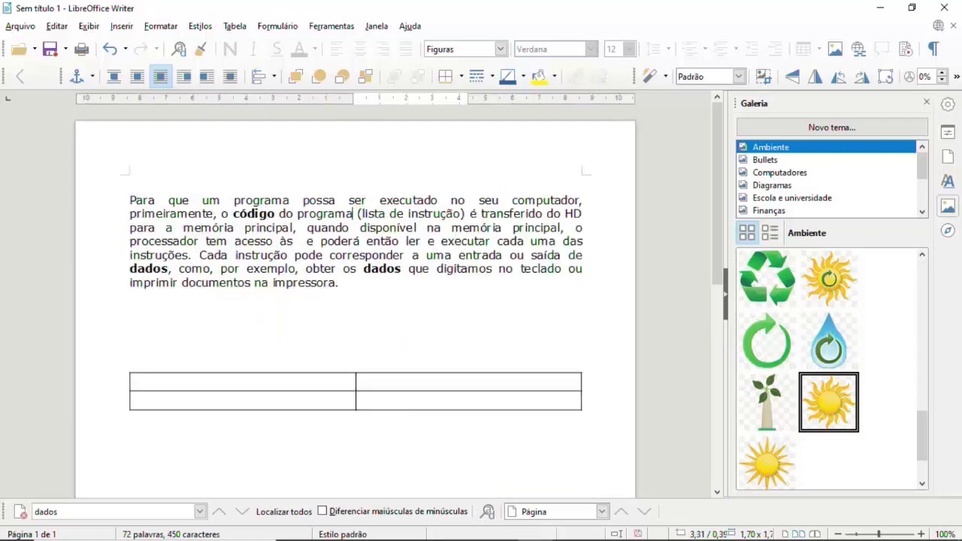
- Try placing the RenewableEnergy-Water picture in the paragraph, then delete it and close the gallery
click(826, 342)
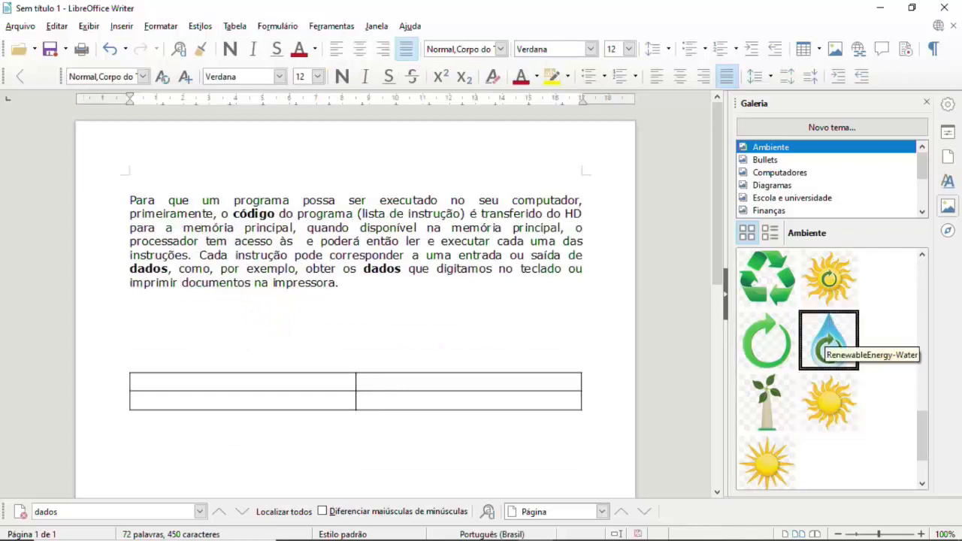
double_click(826, 342)
drag(826, 342, 136, 147)
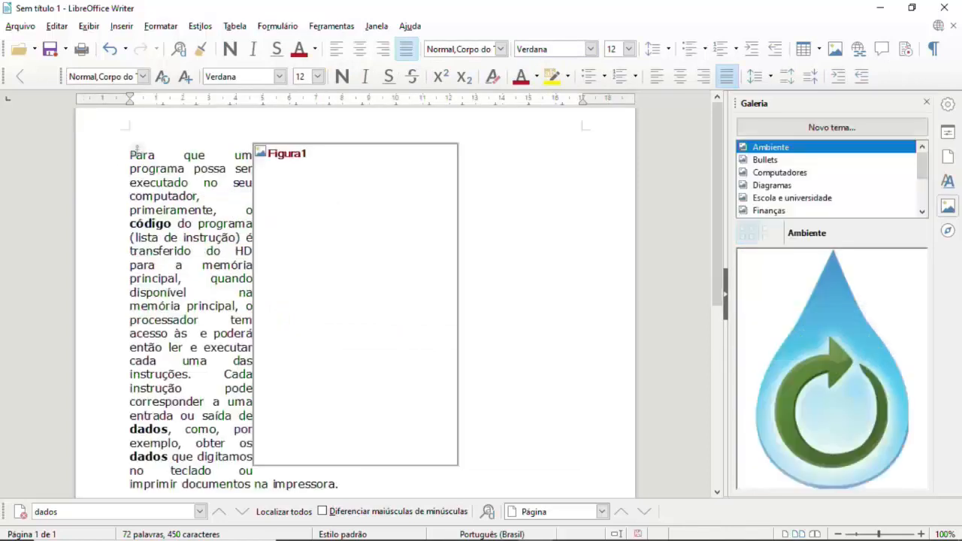
key(Delete)
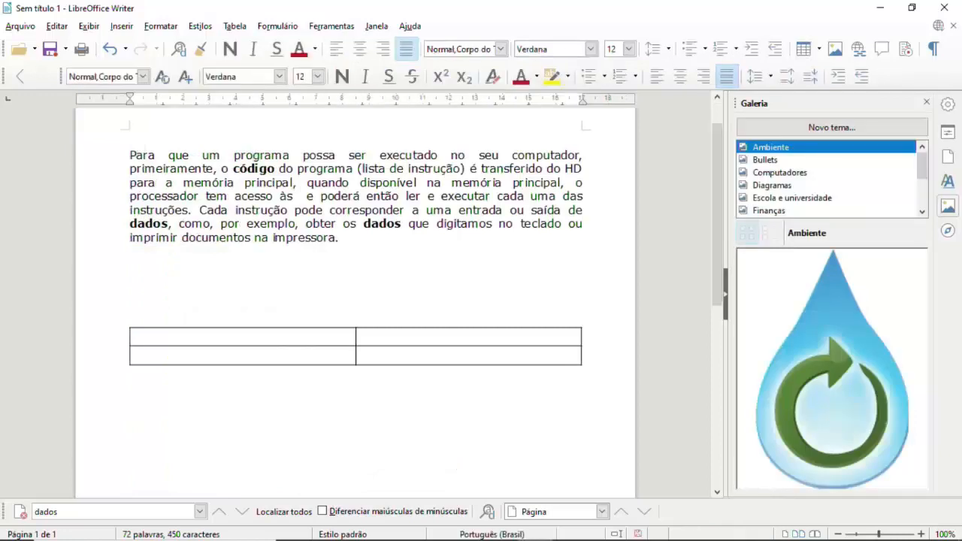
click(926, 102)
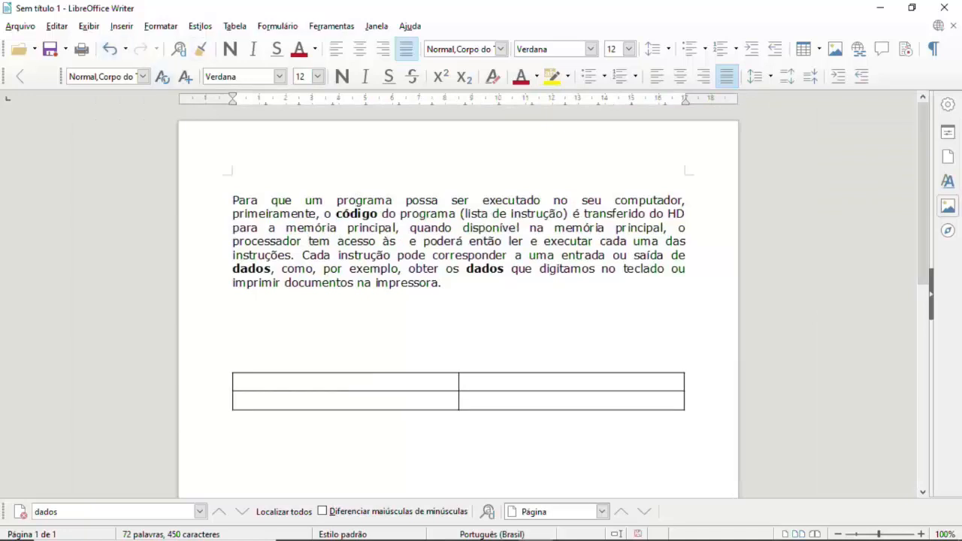
- Undock the find toolbar from the window and close it
click(89, 26)
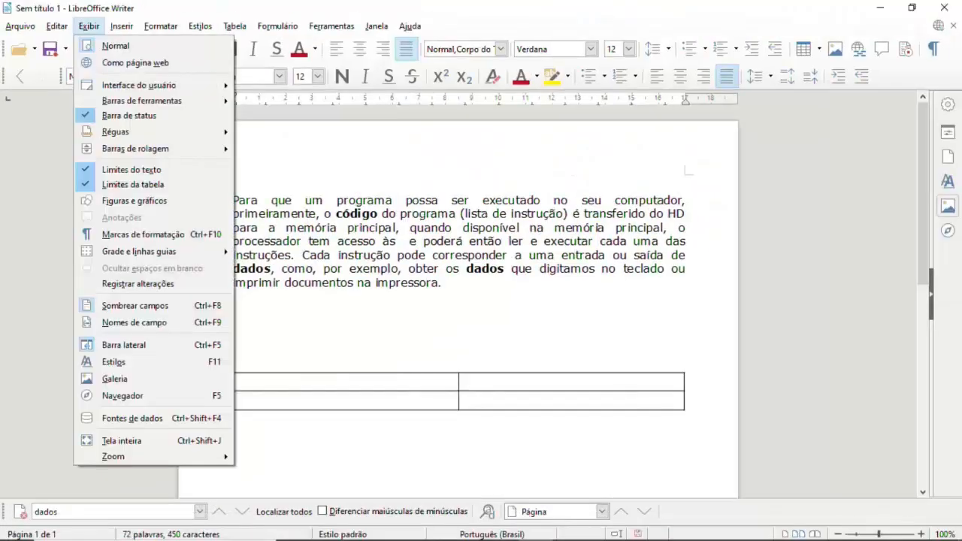
mouse_move(151, 456)
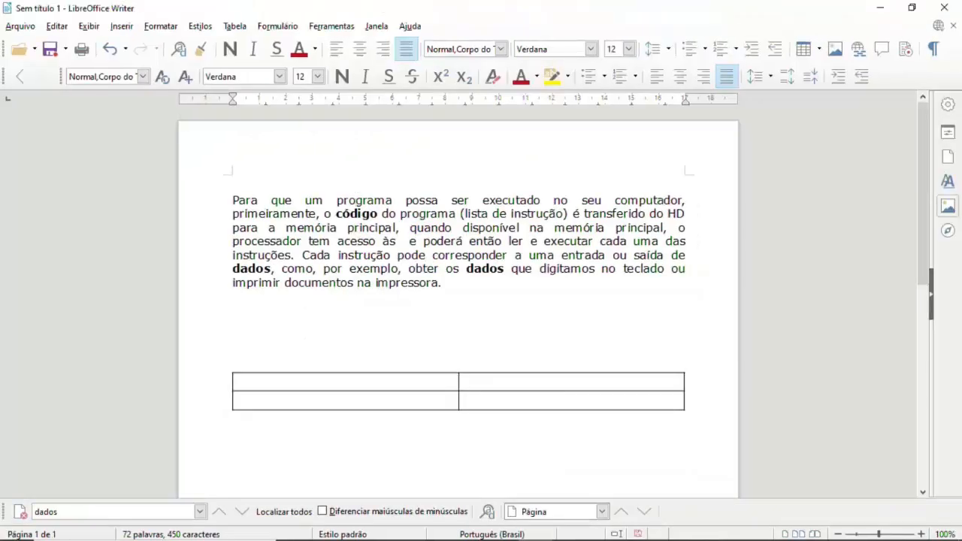
drag(6, 512, 42, 452)
click(702, 451)
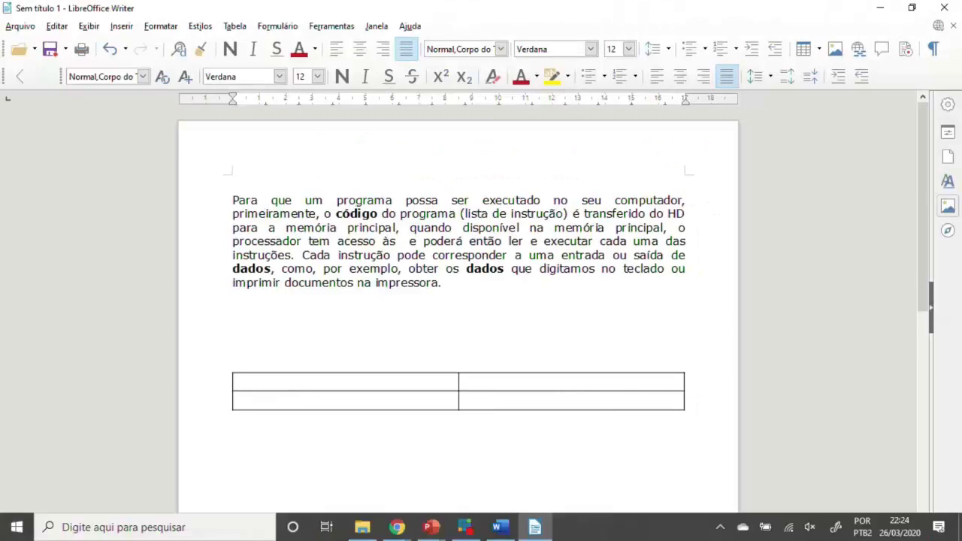
- Select the paragraph's text up to the word acesso and check the word and character counts and zoom slider in the status bar
drag(233, 200, 369, 242)
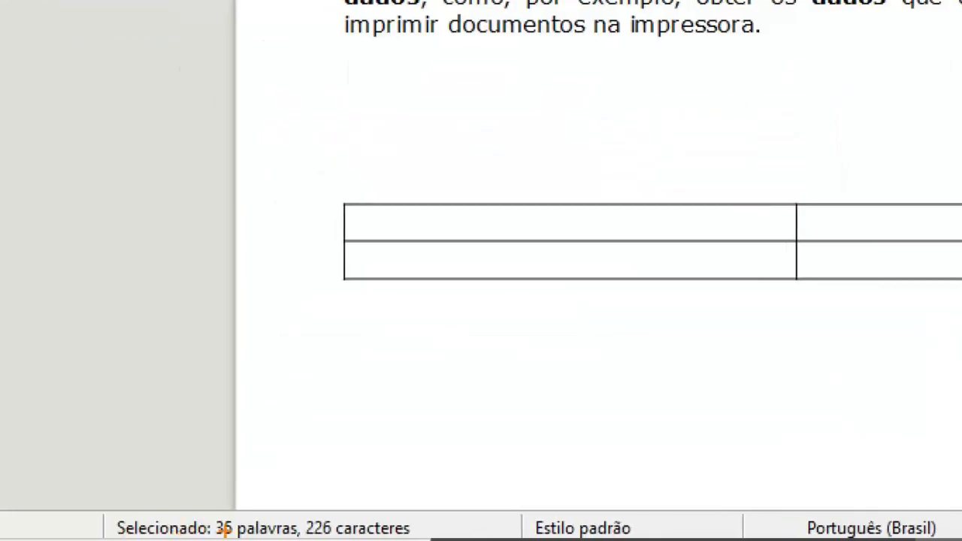
drag(224, 533, 279, 537)
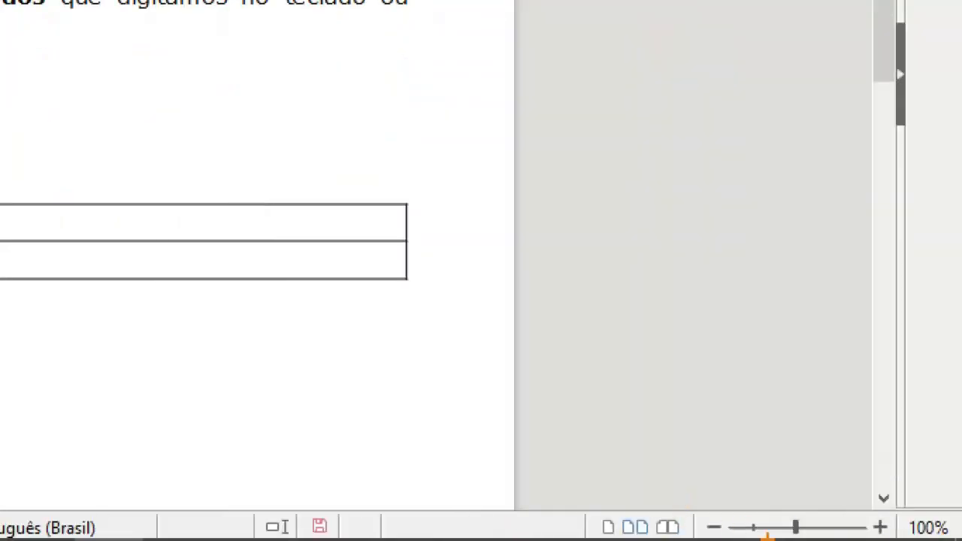
drag(728, 534, 819, 534)
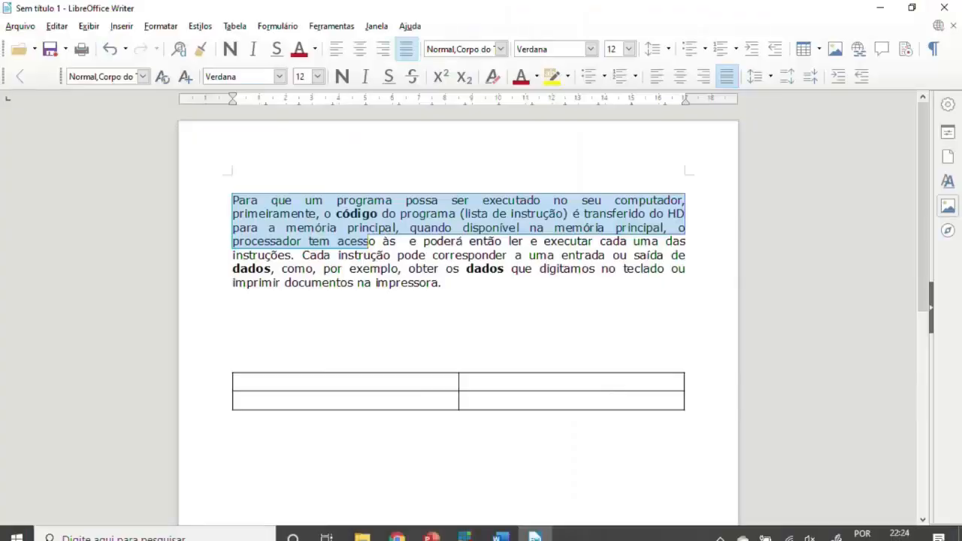
click(368, 241)
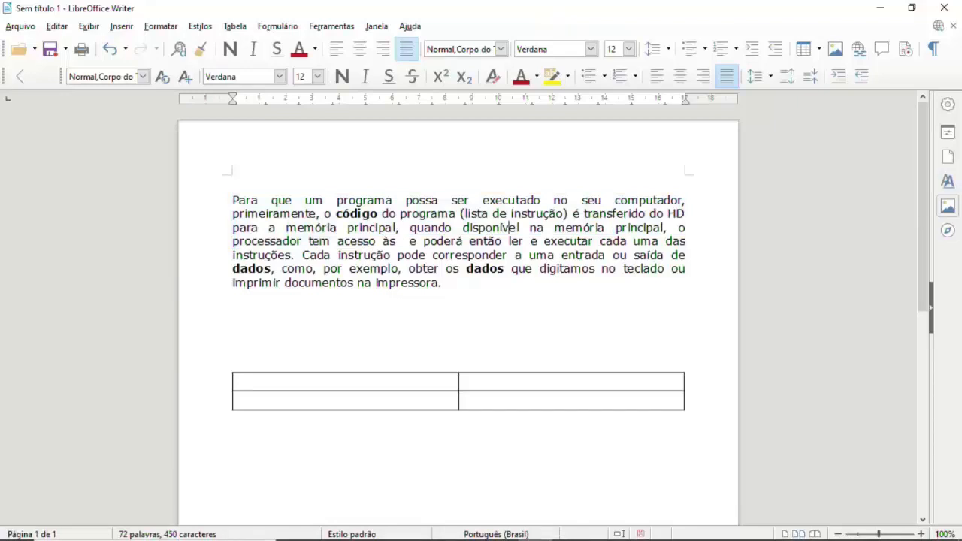
- Review the zoom choices among the view options, from Página inteira to 200%
click(88, 25)
mouse_move(112, 456)
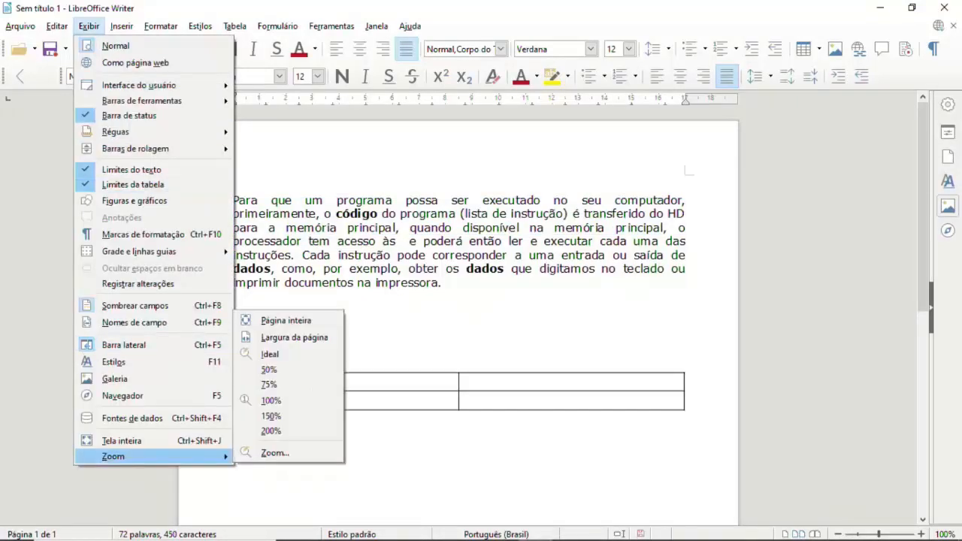
click(513, 227)
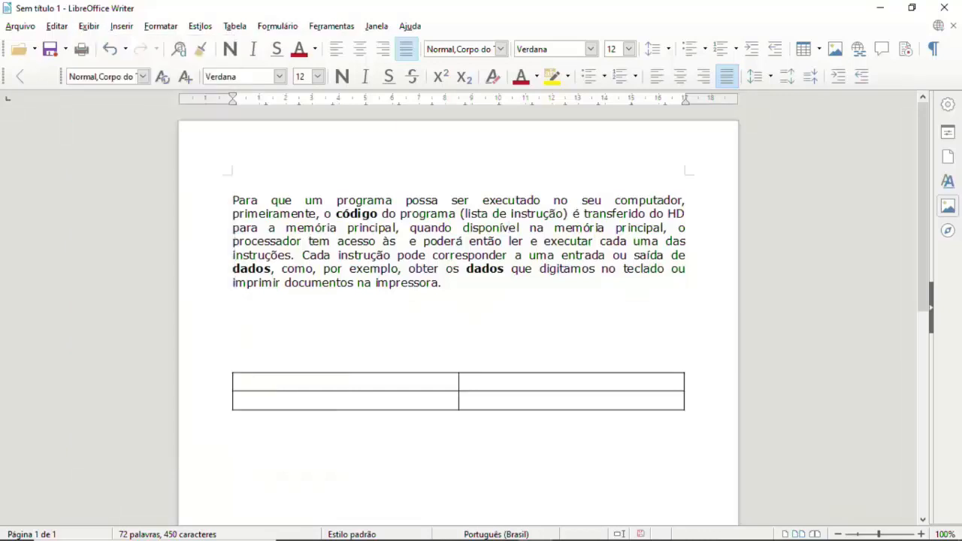
- Undo the recent edits back to before the pictures, empty paragraphs and table were inserted
key(alt+i)
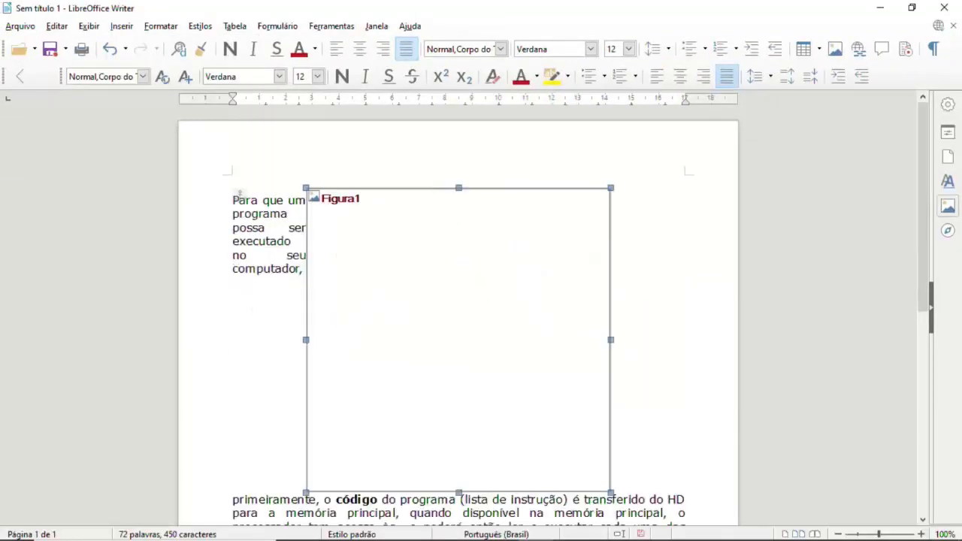
key(Delete)
key(BackSpace)
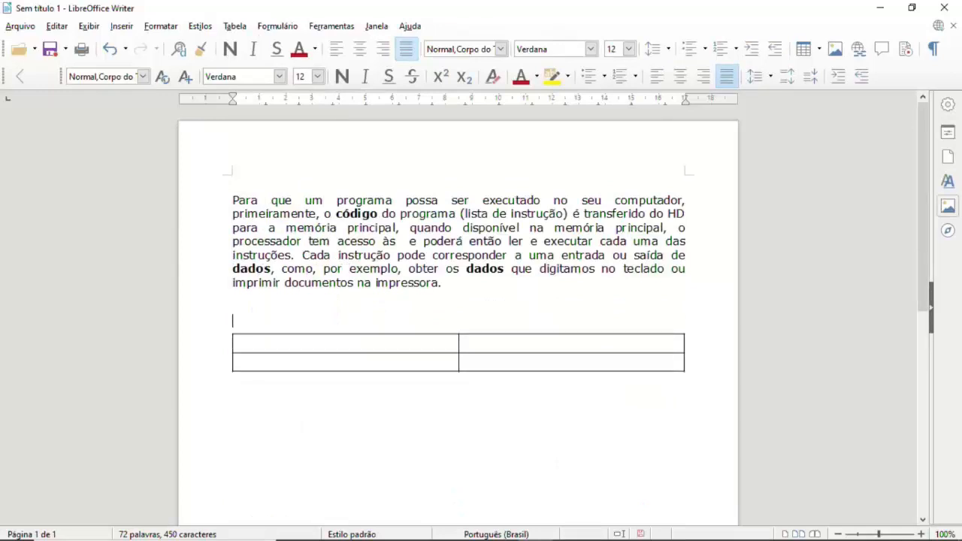
key(ctrl+z)
key(ctrl+z)
key(ctrl+z)
- Copy the whole text paragraph and paste it twice below the original
key(ctrl+a)
key(ctrl+c)
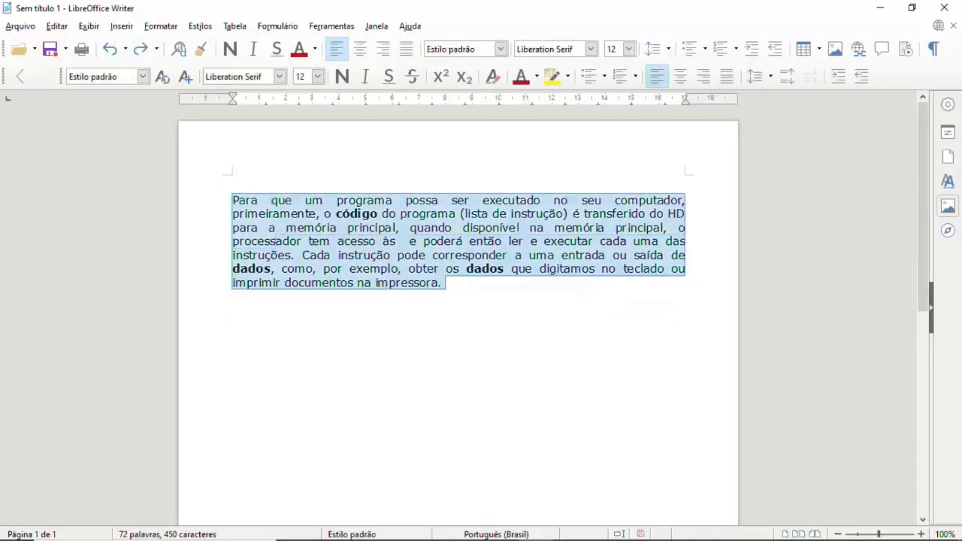
click(232, 296)
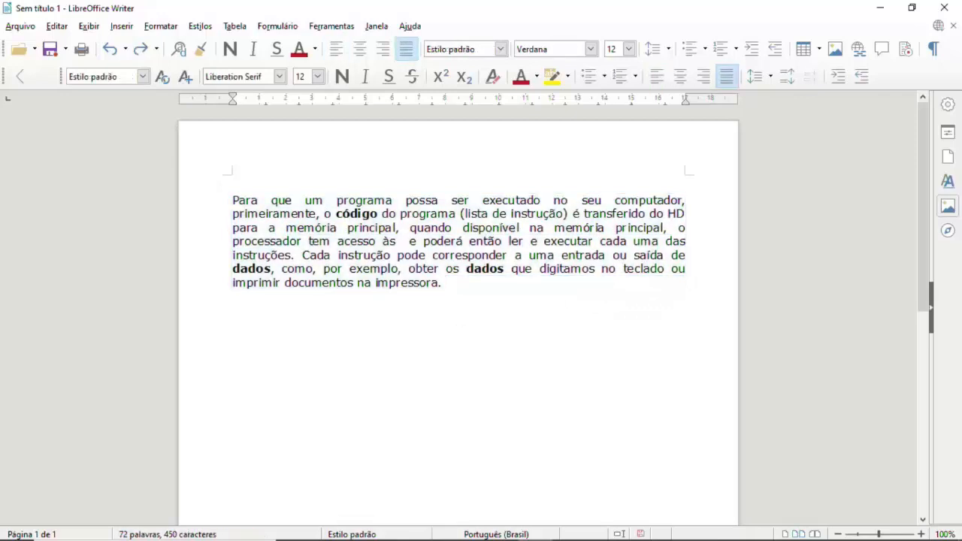
key(ctrl+v)
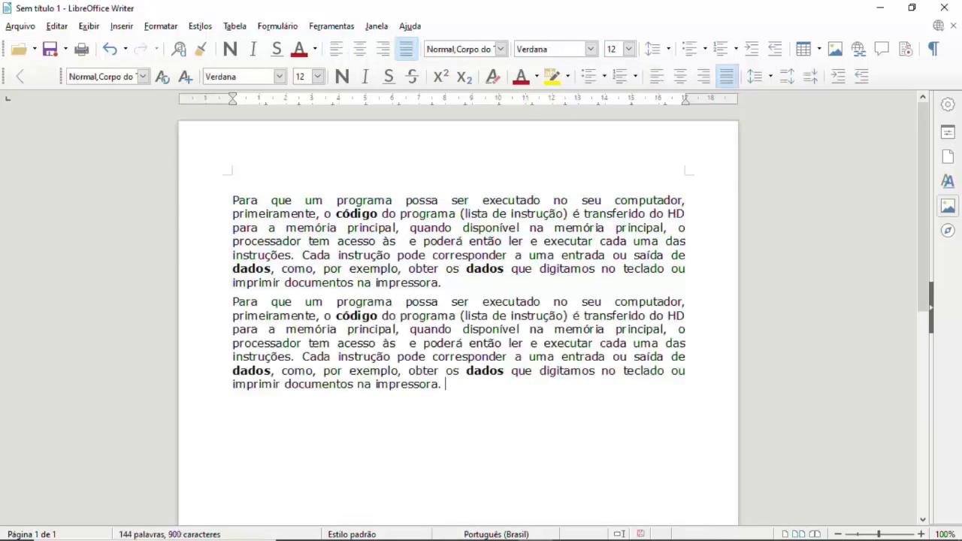
key(ctrl+v)
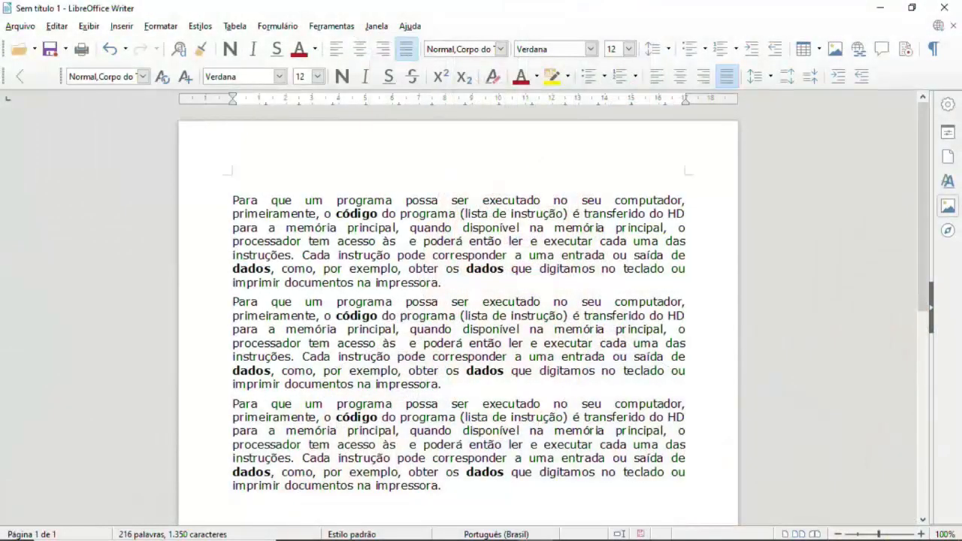
- Insert a page break before the second paragraph and undo it
key(ctrl+Return)
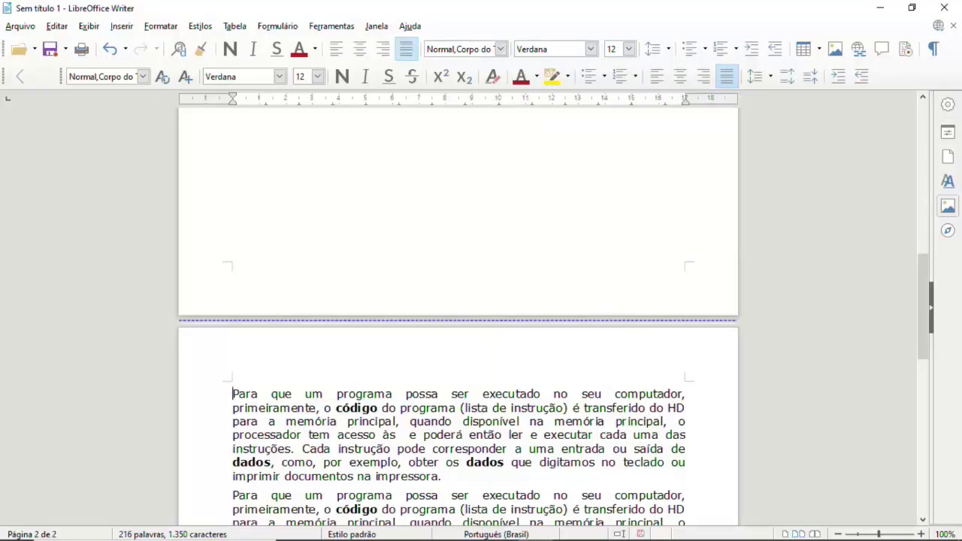
key(ctrl+z)
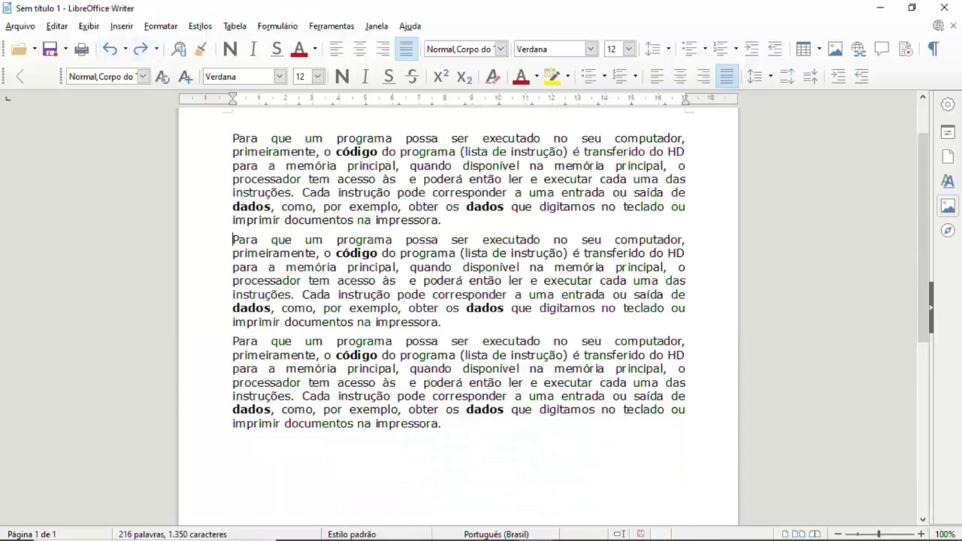
- Draw a Sol symbol shape about 6.48 cm wide over the first two paragraphs and fill it with yellow
key(alt+i)
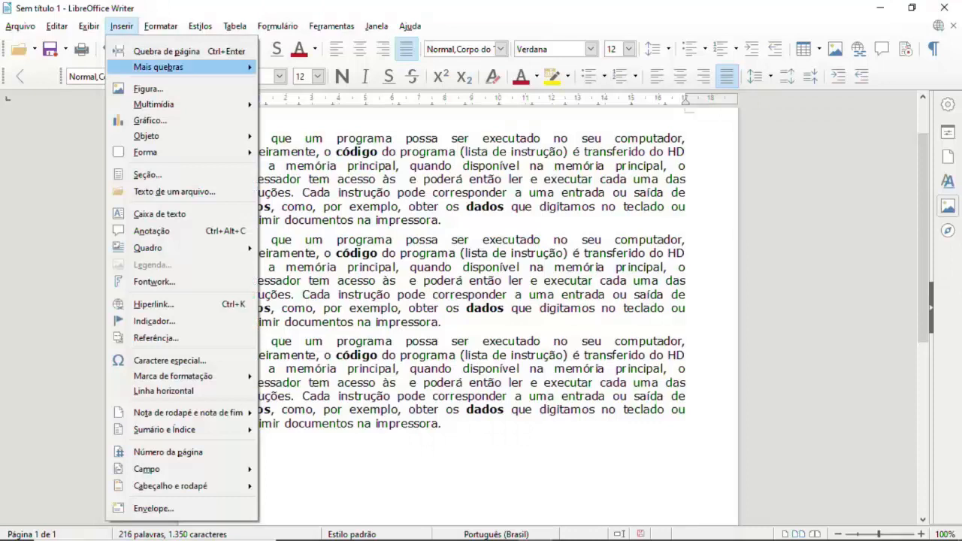
mouse_move(158, 67)
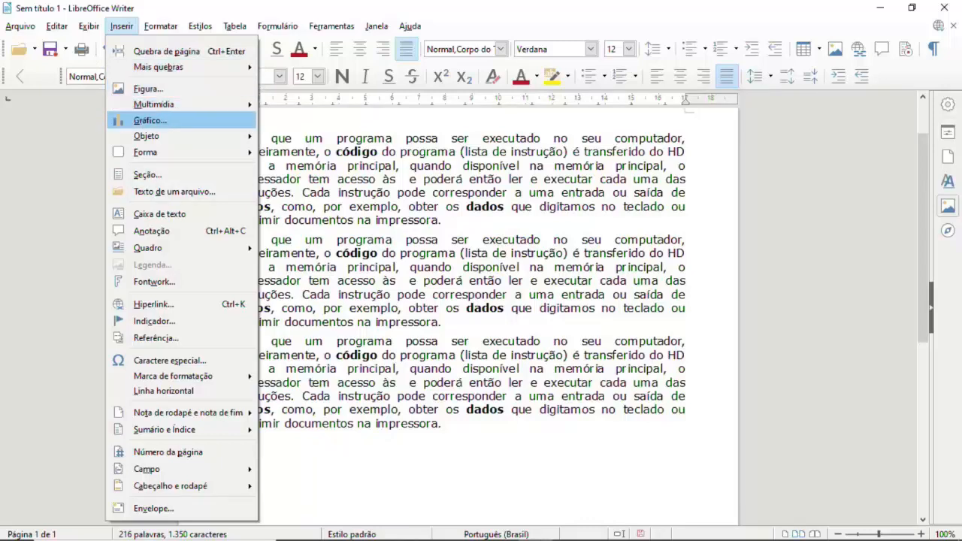
mouse_move(173, 152)
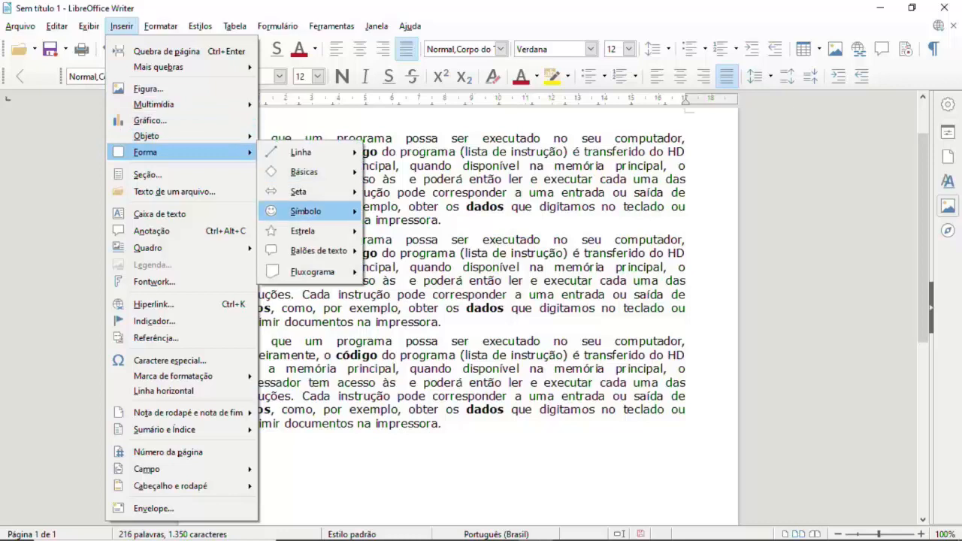
mouse_move(305, 211)
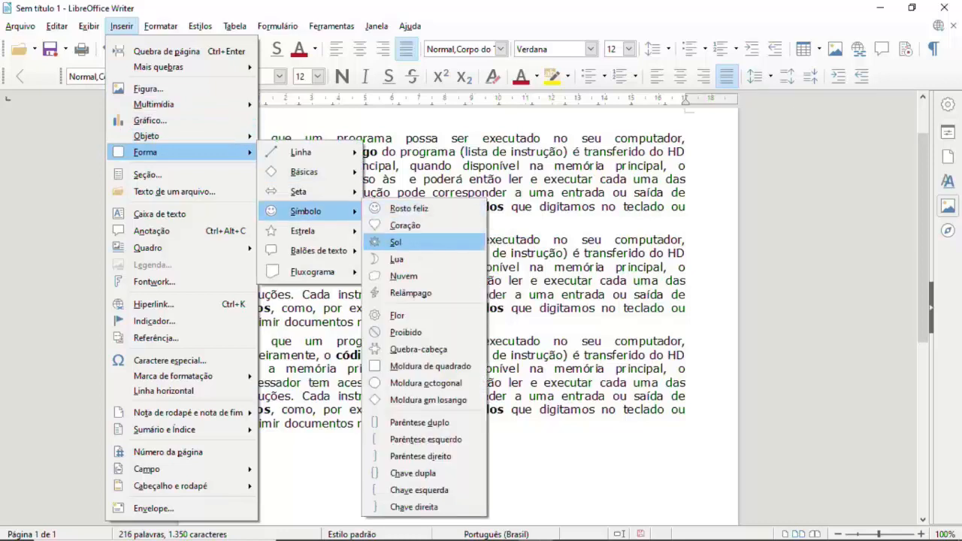
click(396, 242)
drag(323, 186, 487, 345)
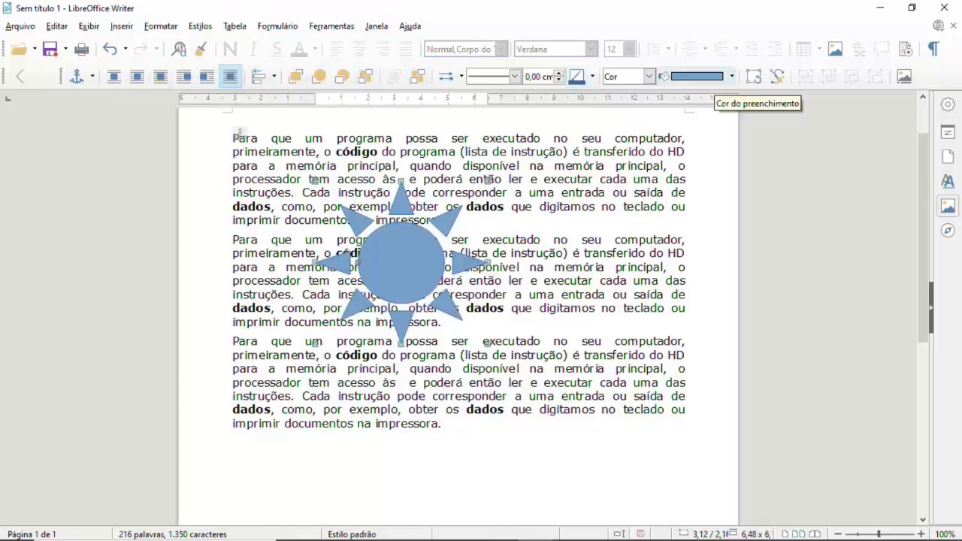
click(731, 76)
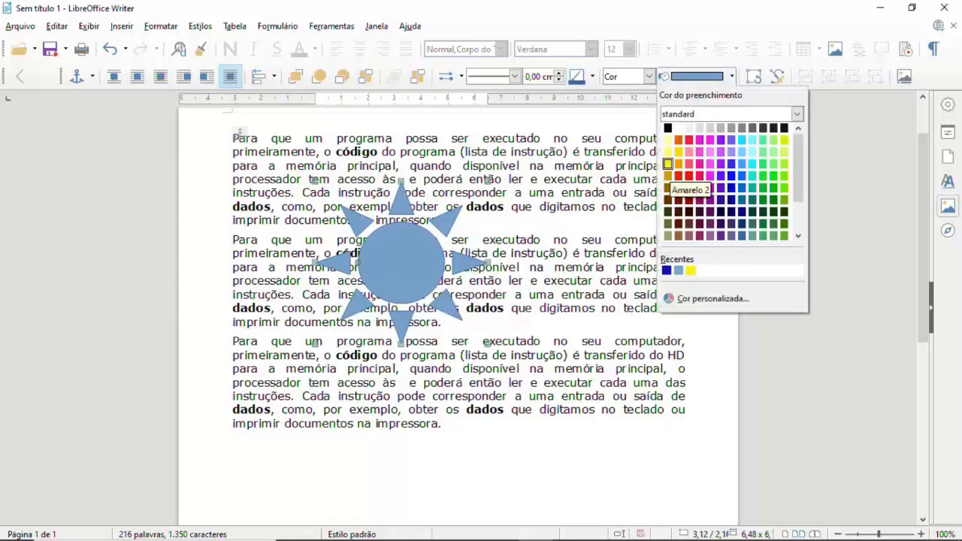
click(690, 270)
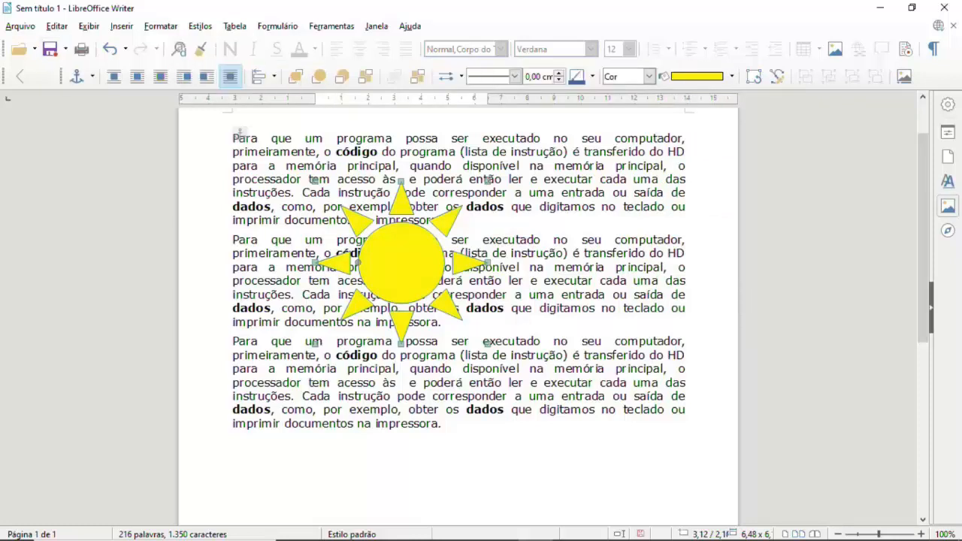
- Undock the drawing object properties toolbar and place it floating just above the sun
drag(13, 76, 38, 147)
click(74, 148)
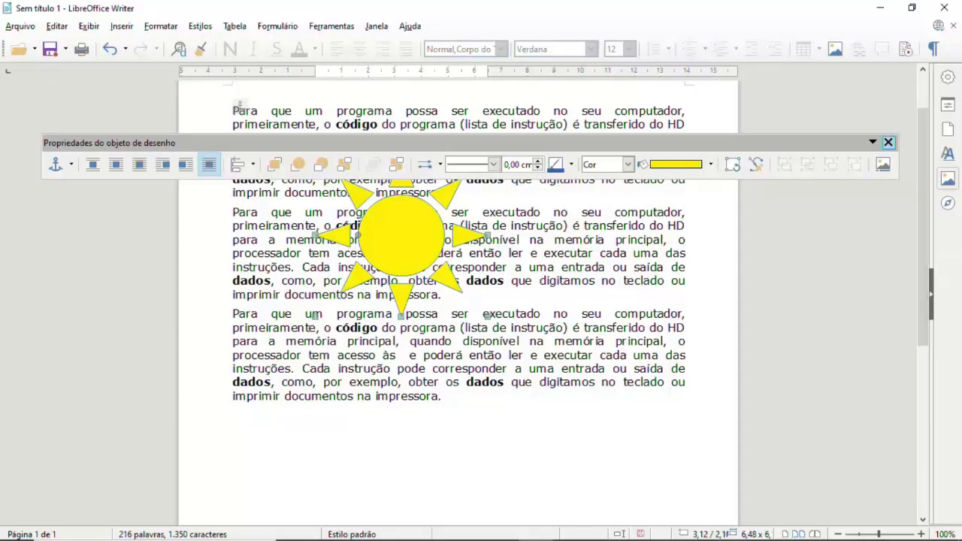
drag(163, 166, 140, 128)
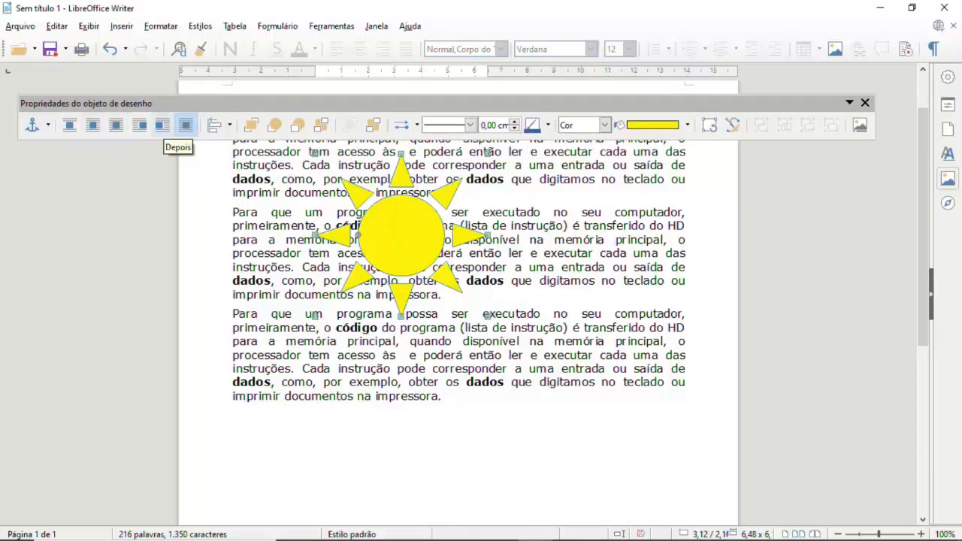
- Try the Antes, Depois, through and optimal text wrapping modes on the sun shape
click(139, 125)
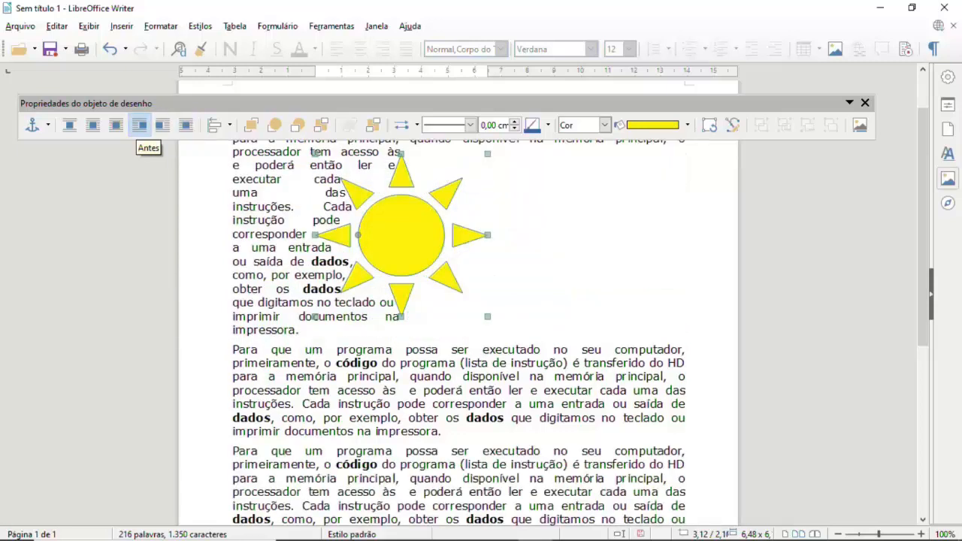
click(163, 124)
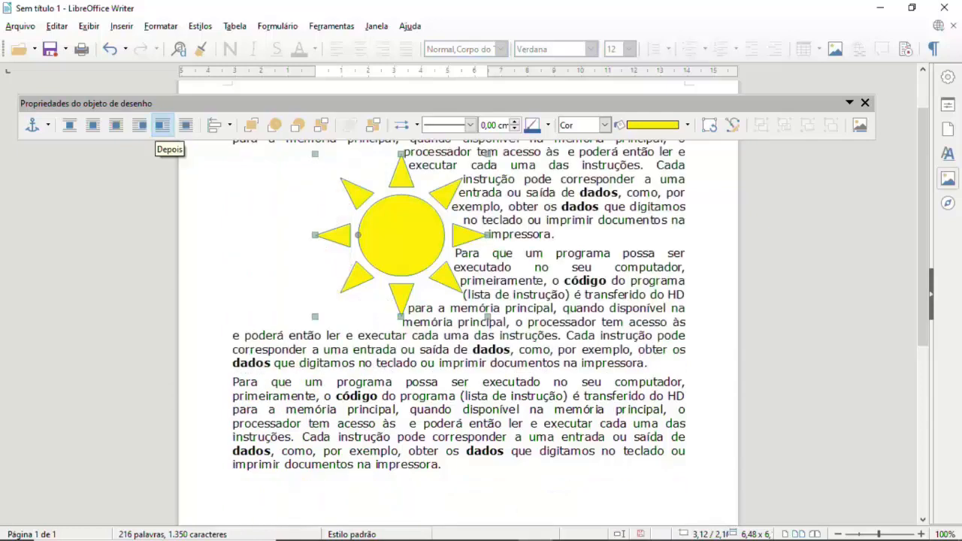
click(185, 124)
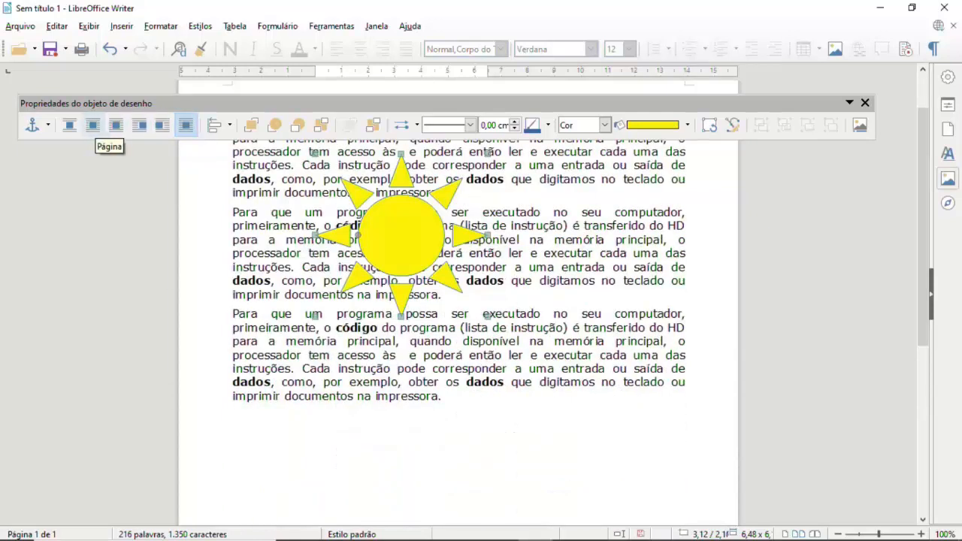
click(116, 125)
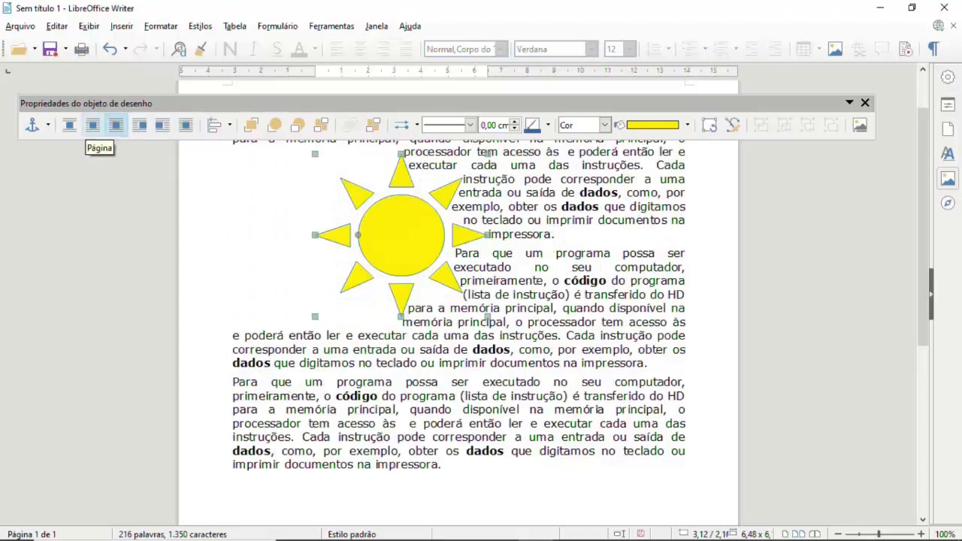
- Set the sun's text wrapping to none, then close the floating drawing toolbar and deselect the shape
click(69, 124)
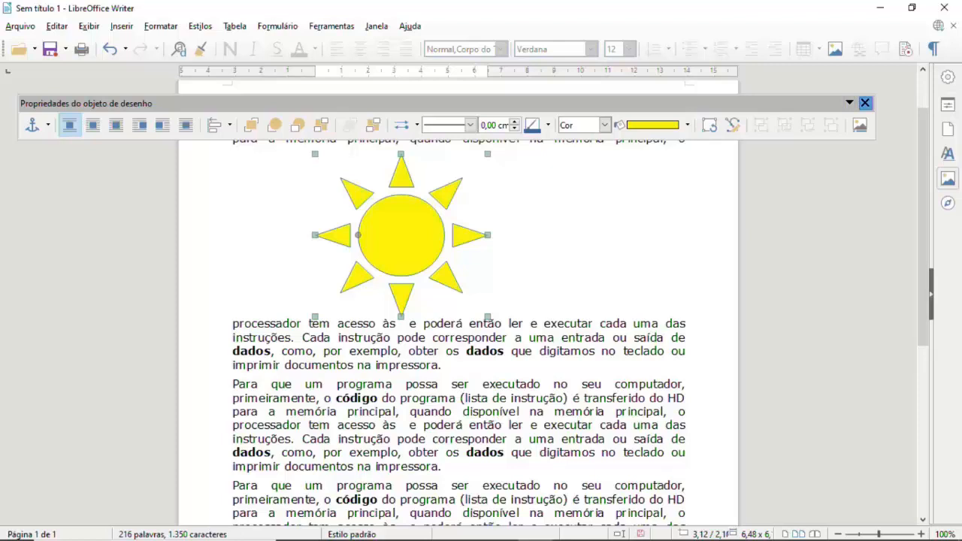
click(865, 103)
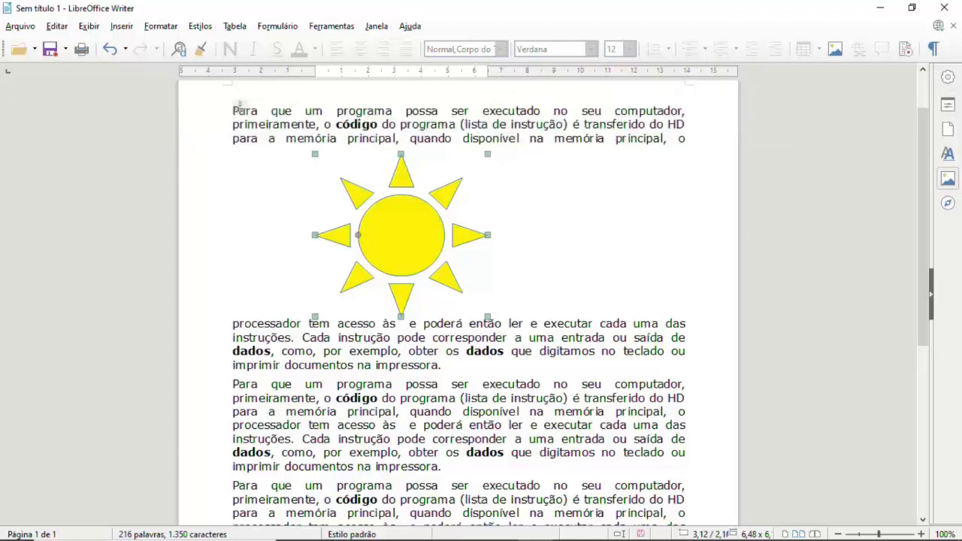
key(Escape)
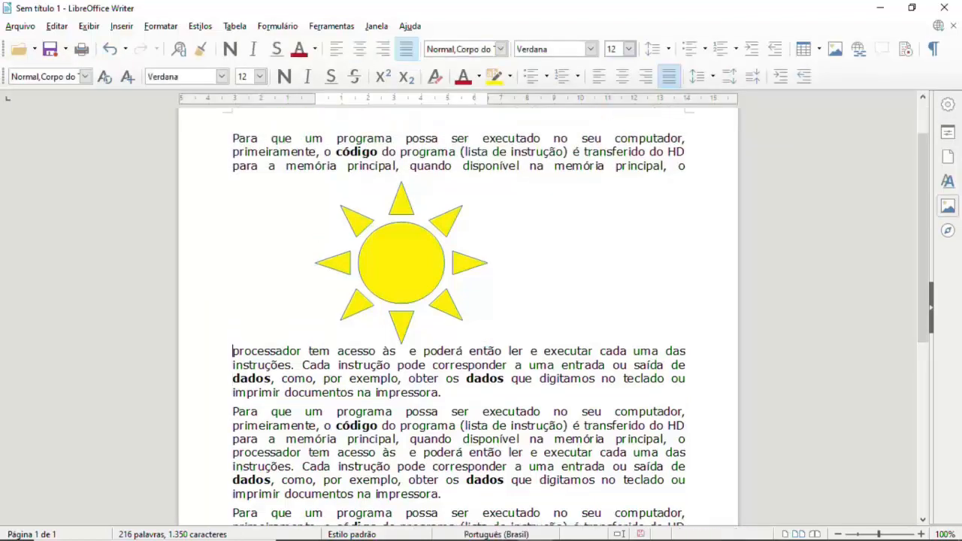
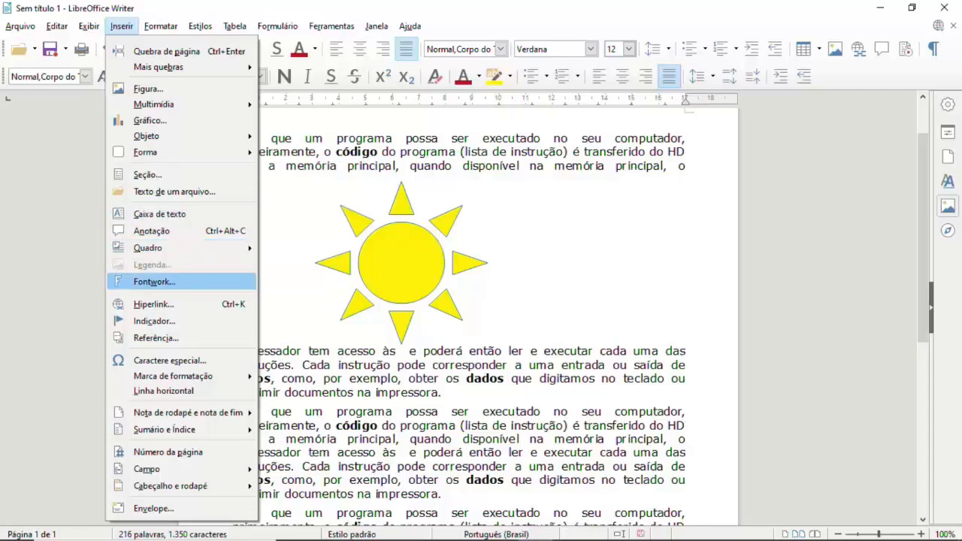
- Look through the Fontwork style gallery and close it without inserting anything
click(154, 282)
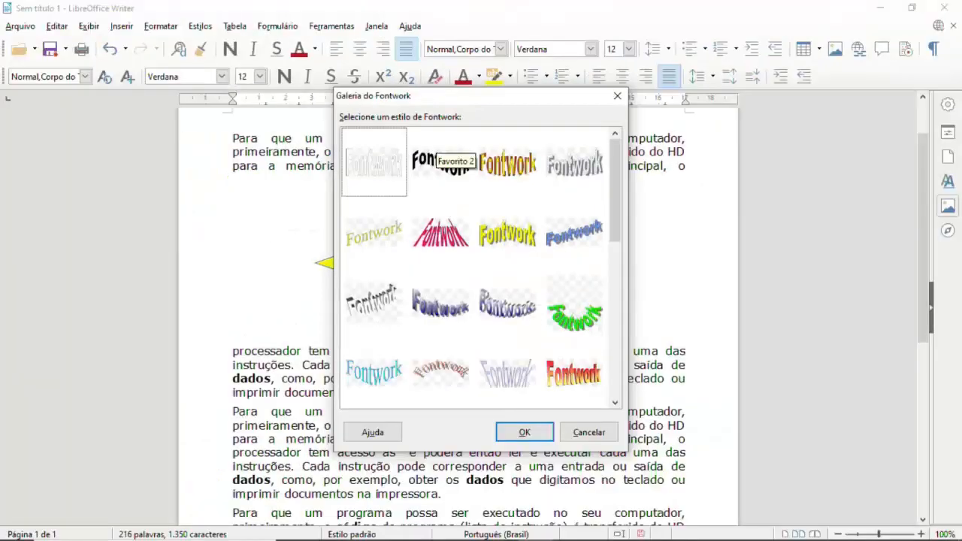
click(616, 96)
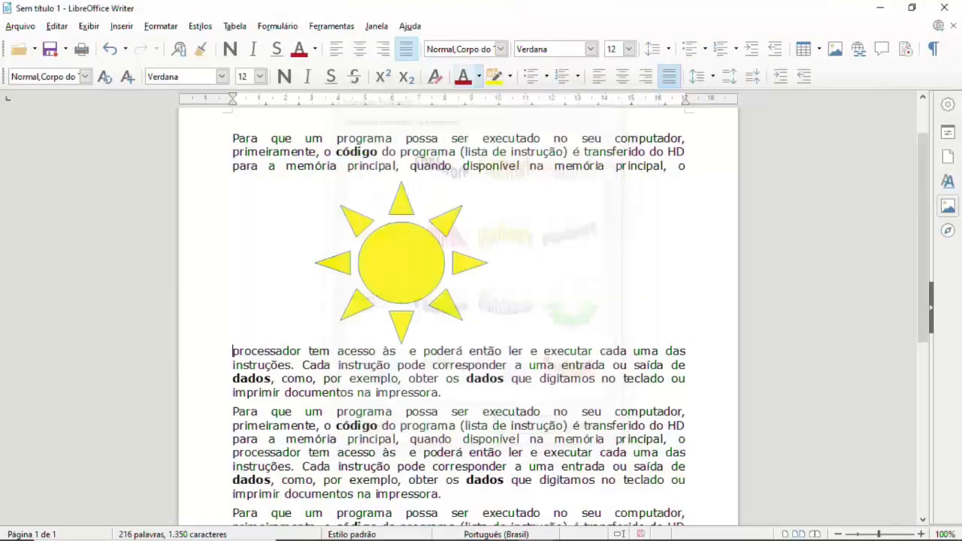
click(121, 26)
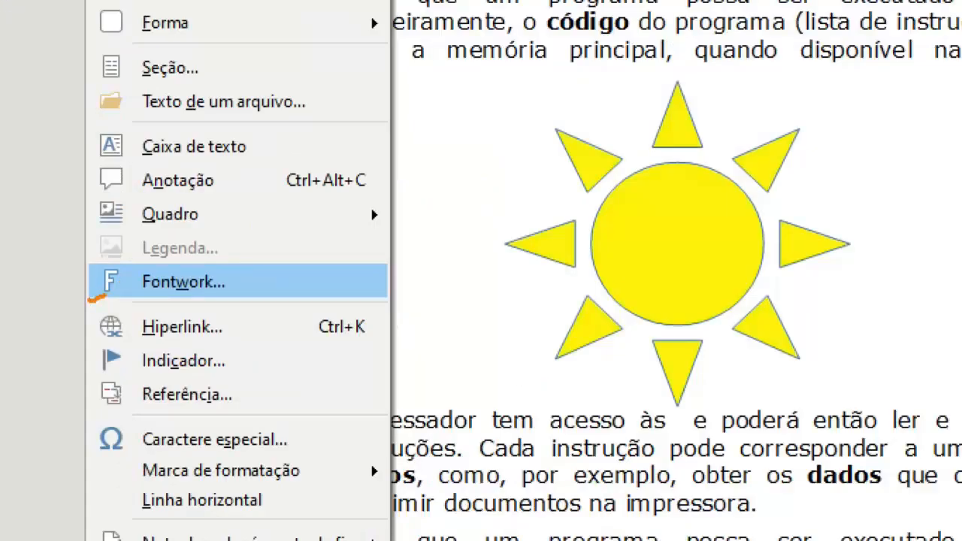
key(Escape)
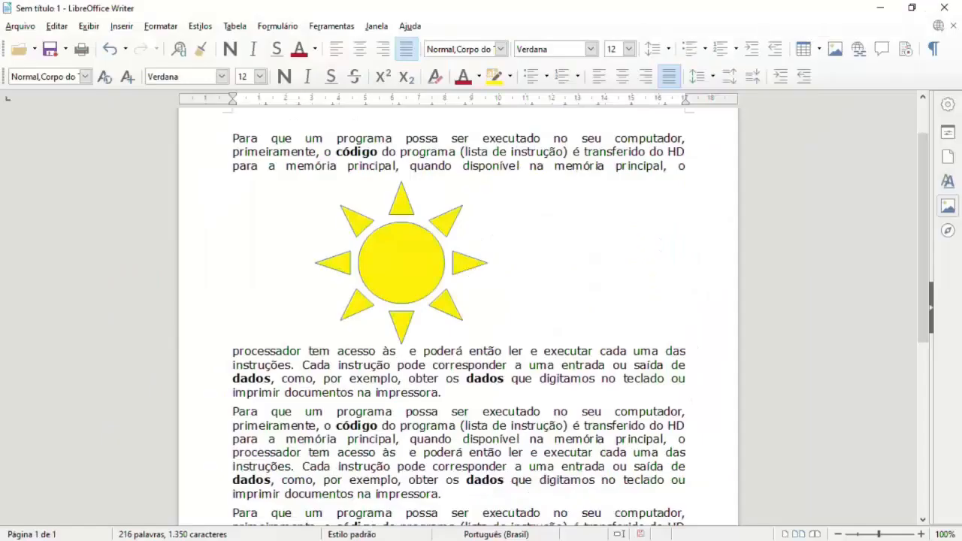
- Select the word impressora at the end of the last paragraph and open the hyperlink settings for it
scroll(458, 316, down, 3)
scroll(458, 316, up, 4)
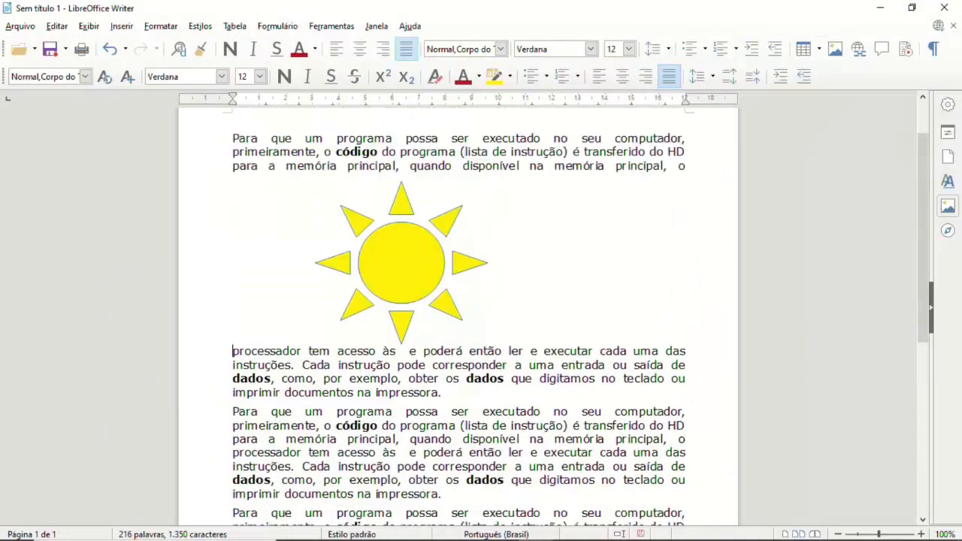
scroll(459, 315, down, 3)
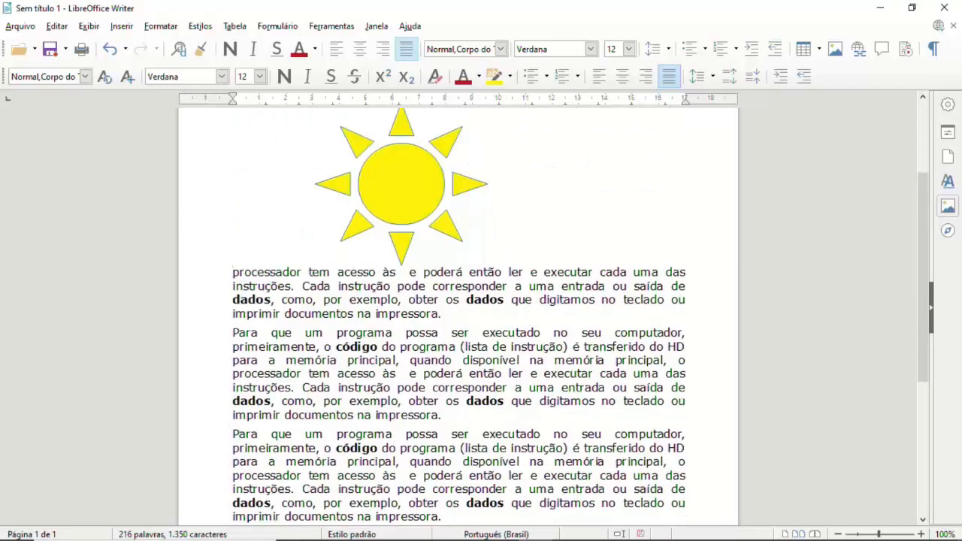
scroll(459, 315, down, 3)
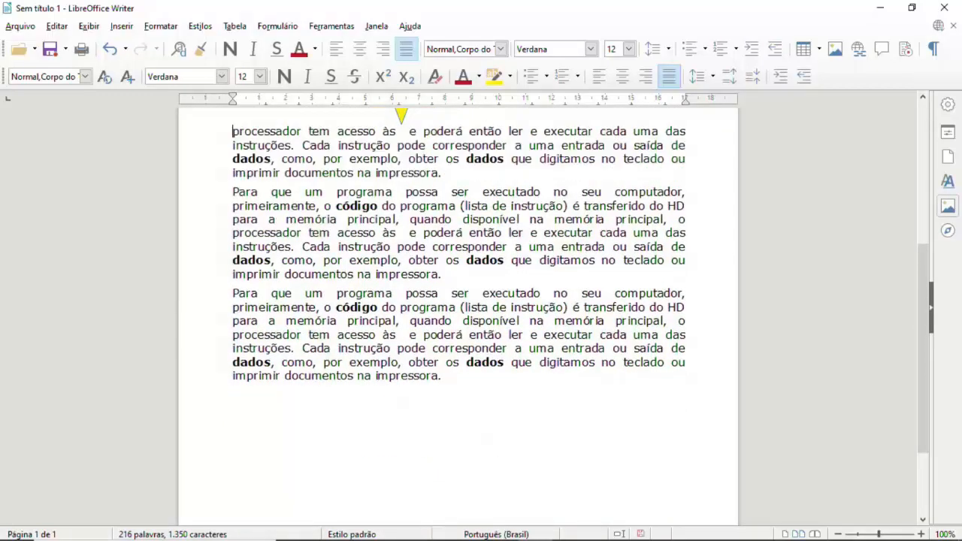
double_click(411, 375)
click(121, 26)
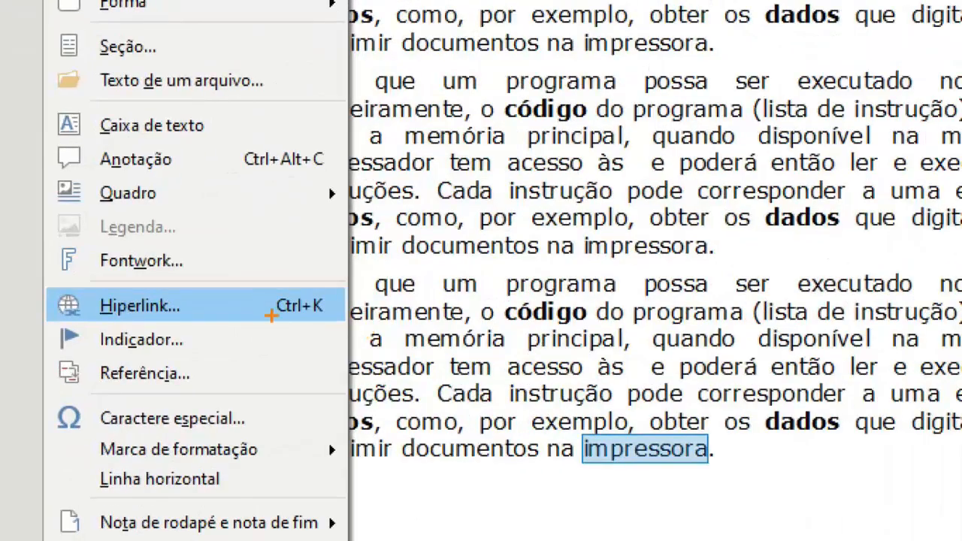
drag(274, 315, 328, 316)
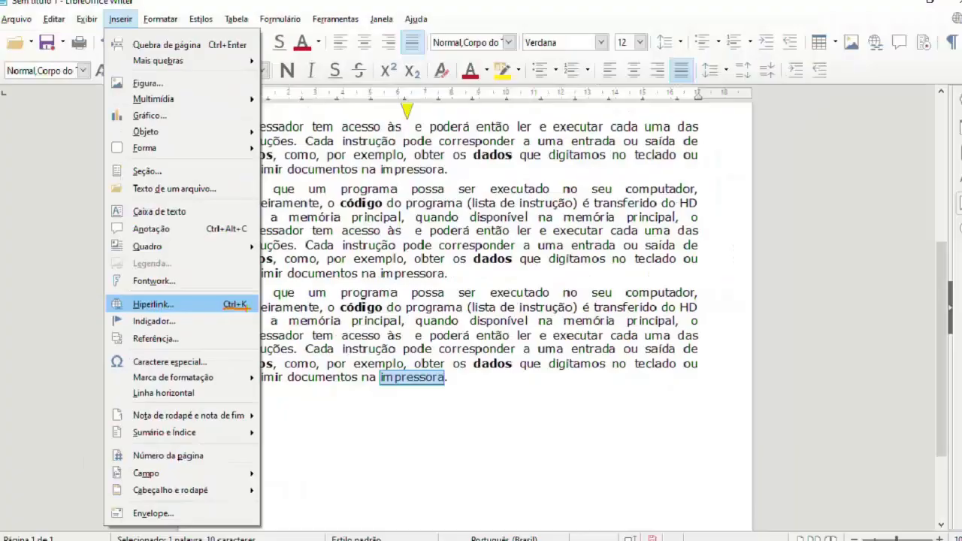
key(Escape)
click(121, 25)
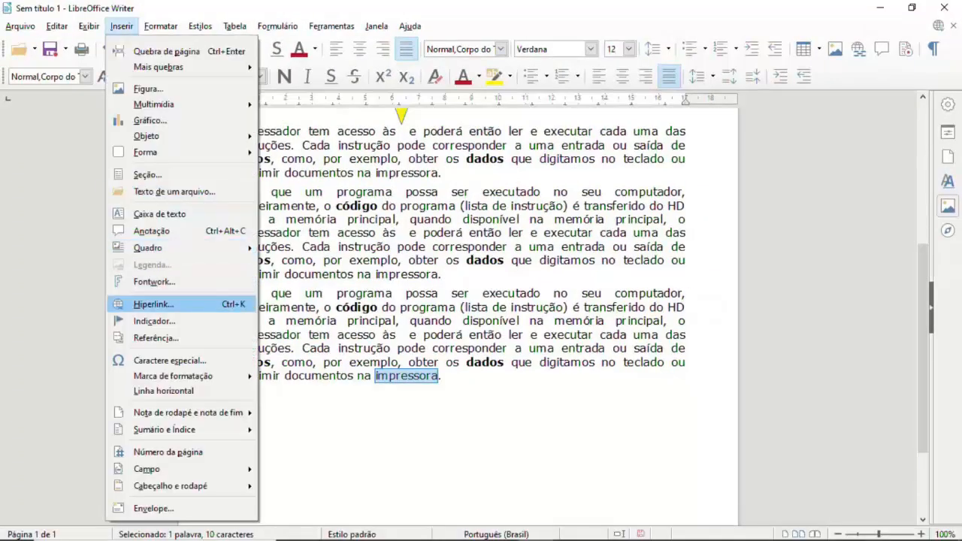
click(151, 304)
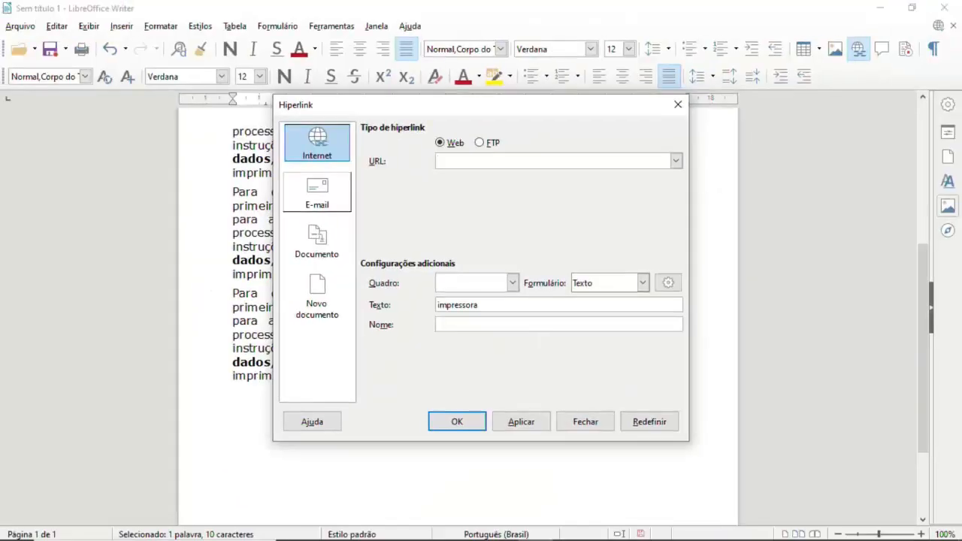
- Review the E-mail, Documento and Novo documento hyperlink types, including the file browser for choosing an existing document
click(316, 192)
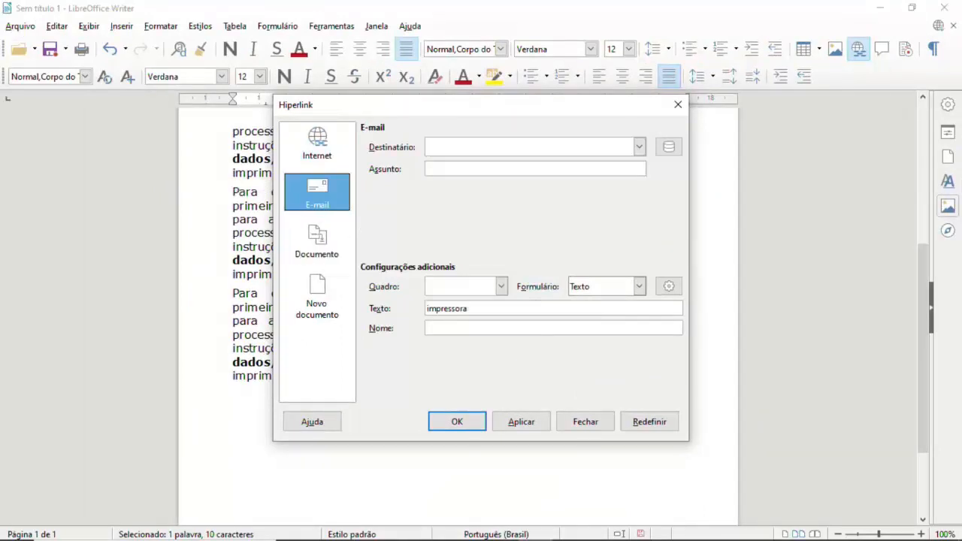
click(316, 241)
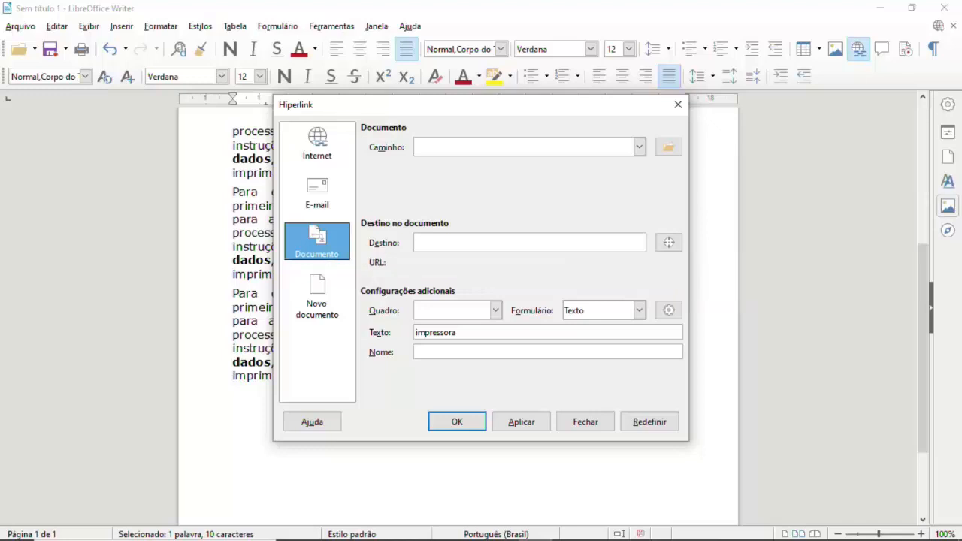
click(668, 147)
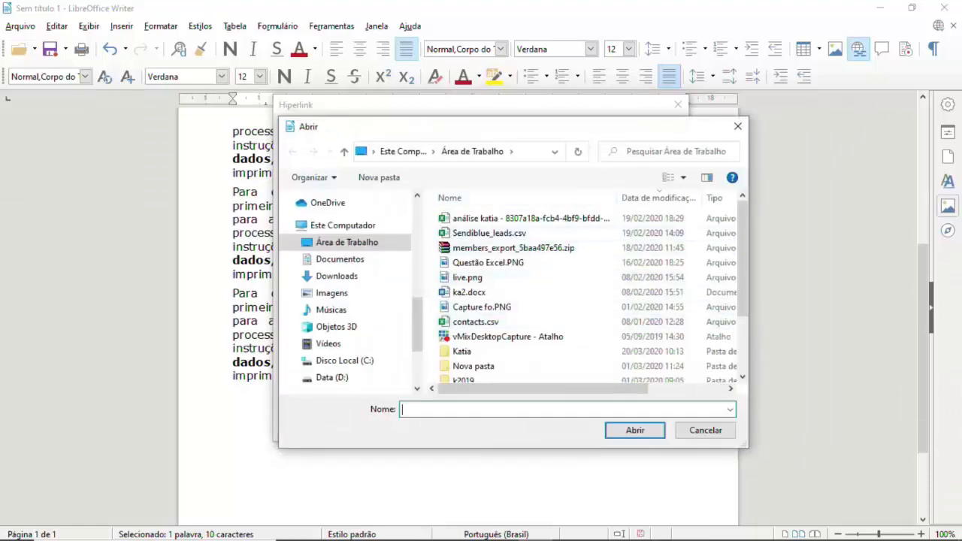
click(737, 126)
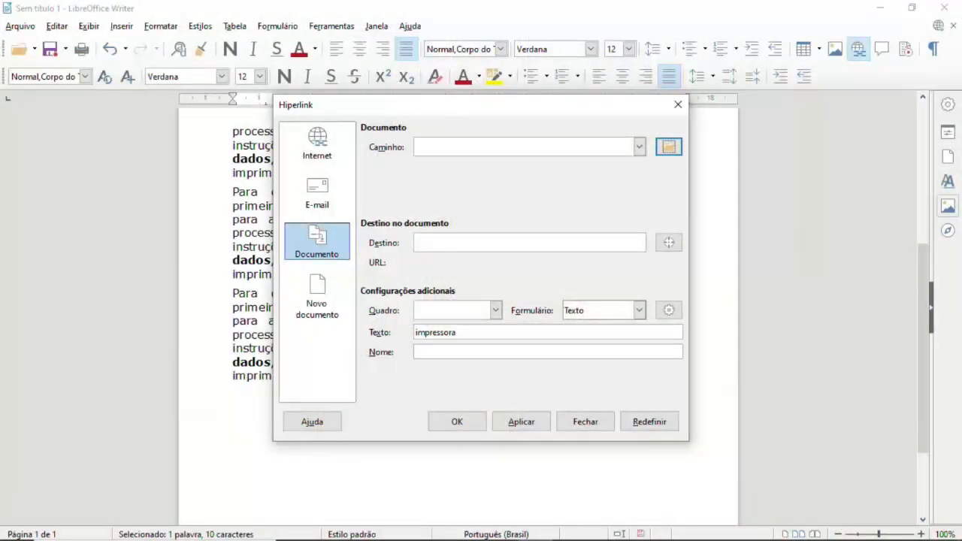
click(317, 297)
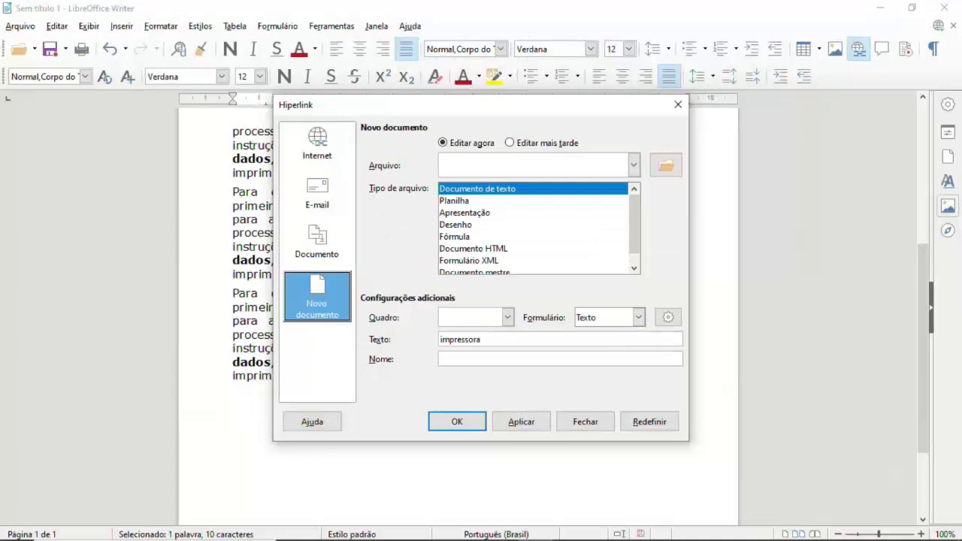
click(316, 143)
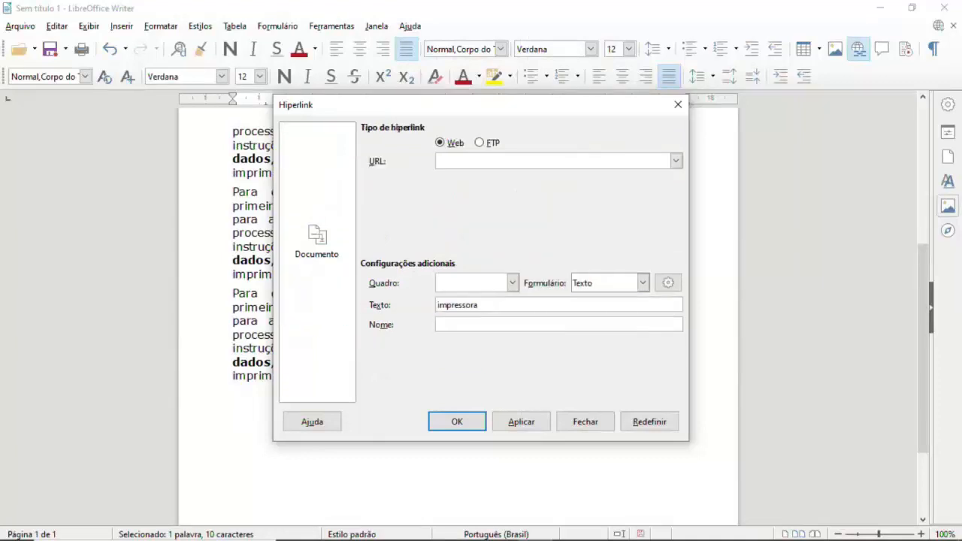
text(ww)
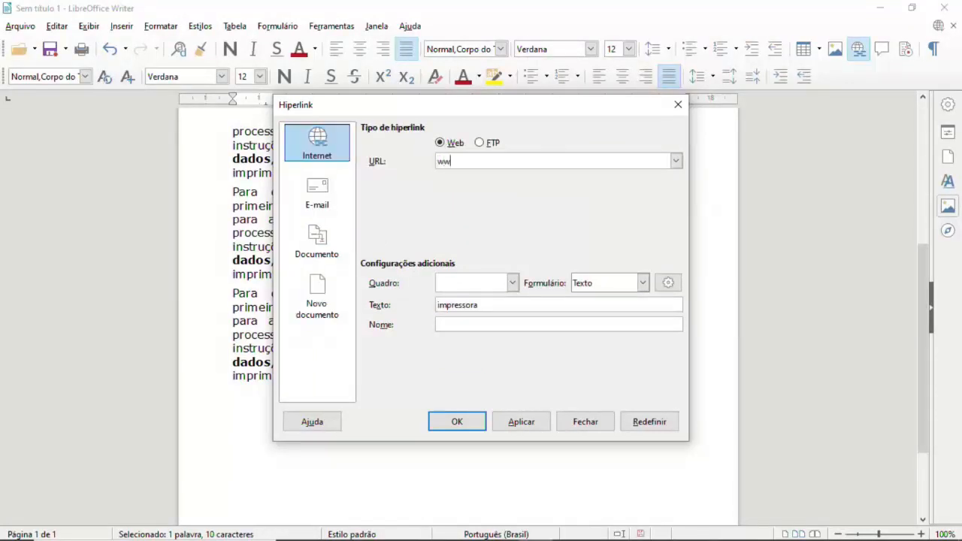
text(w.cursodlx.com.br)
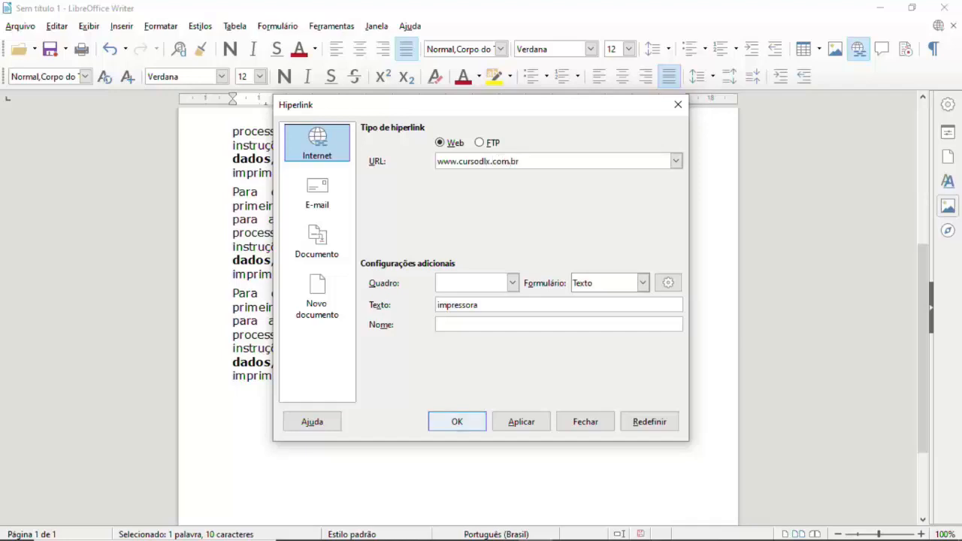
click(457, 421)
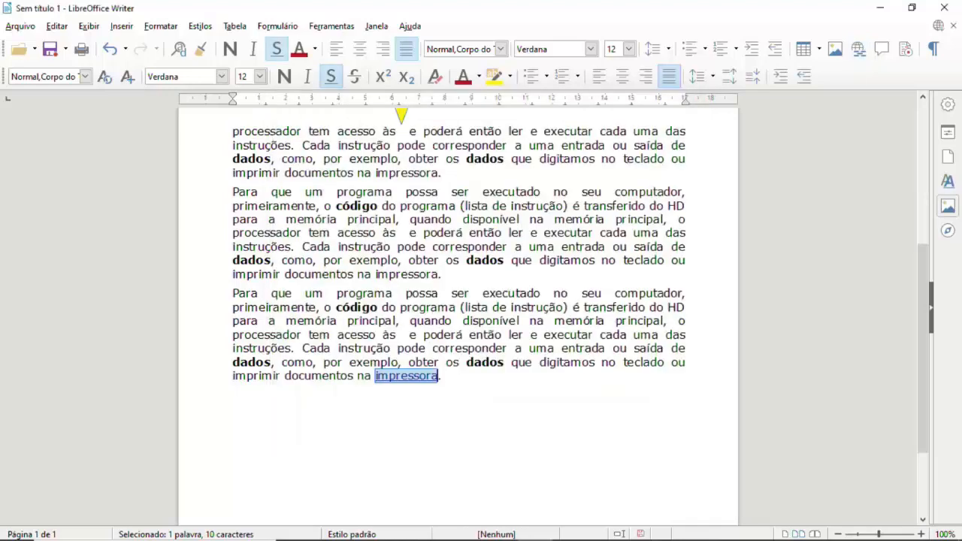
click(446, 376)
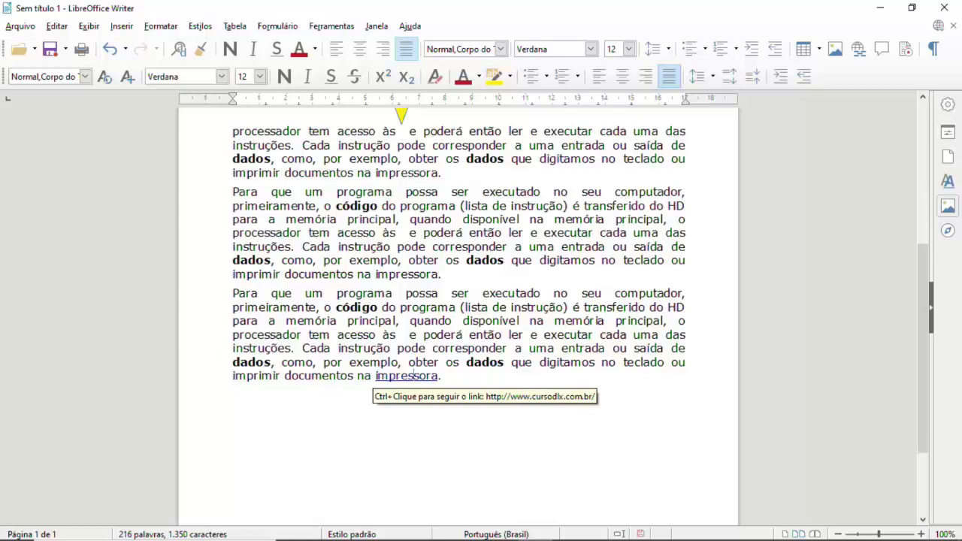
- Review the commands for opening, editing, copying and removing the hyperlink on impressora
right_click(395, 378)
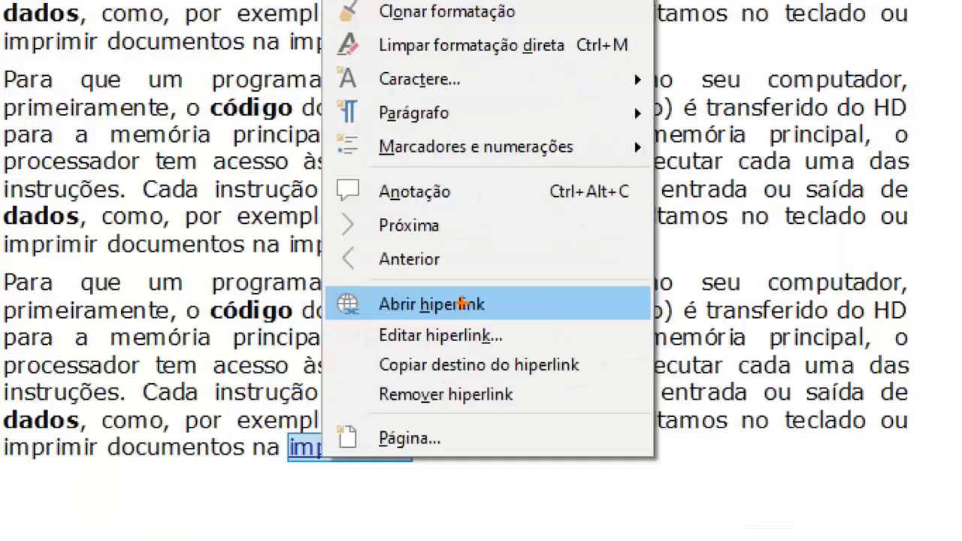
mouse_move(432, 348)
mouse_down()
mouse_move(468, 353)
mouse_move(457, 364)
mouse_up()
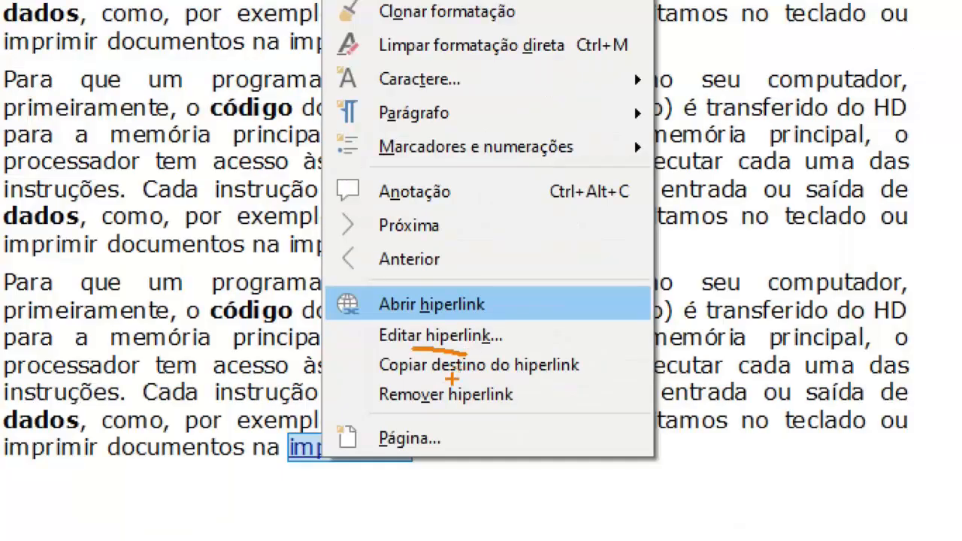
key(Escape)
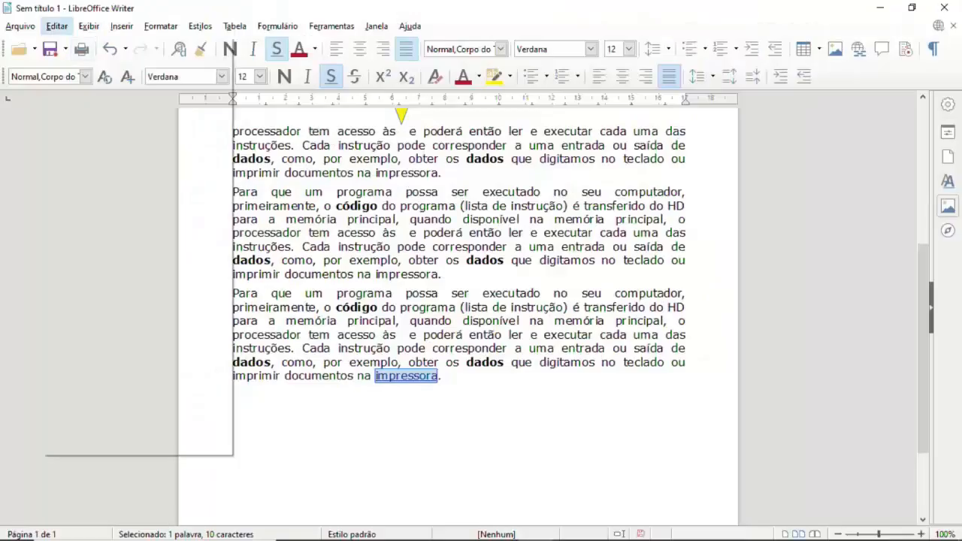
- Check the Hiperlink command among the edit commands without changing the link, then deselect the word
click(57, 26)
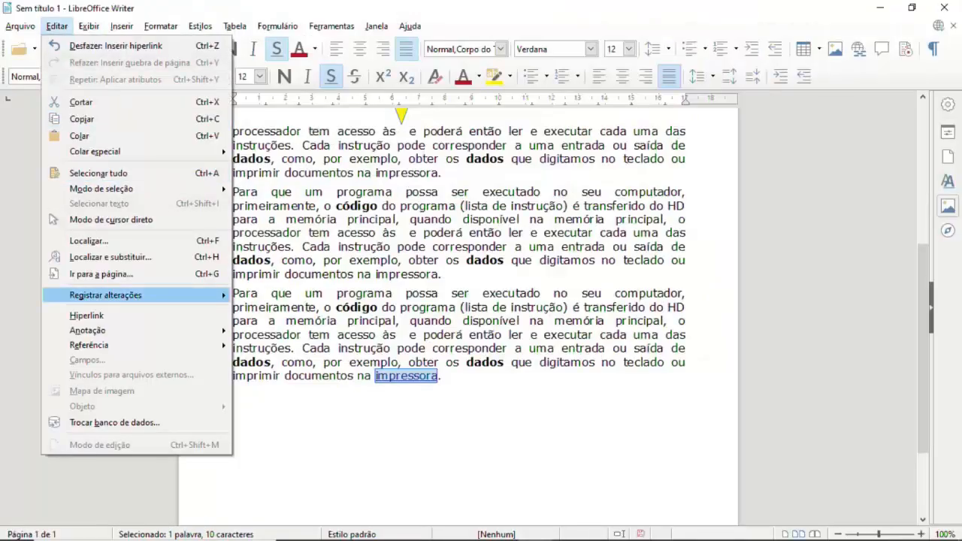
key(Down)
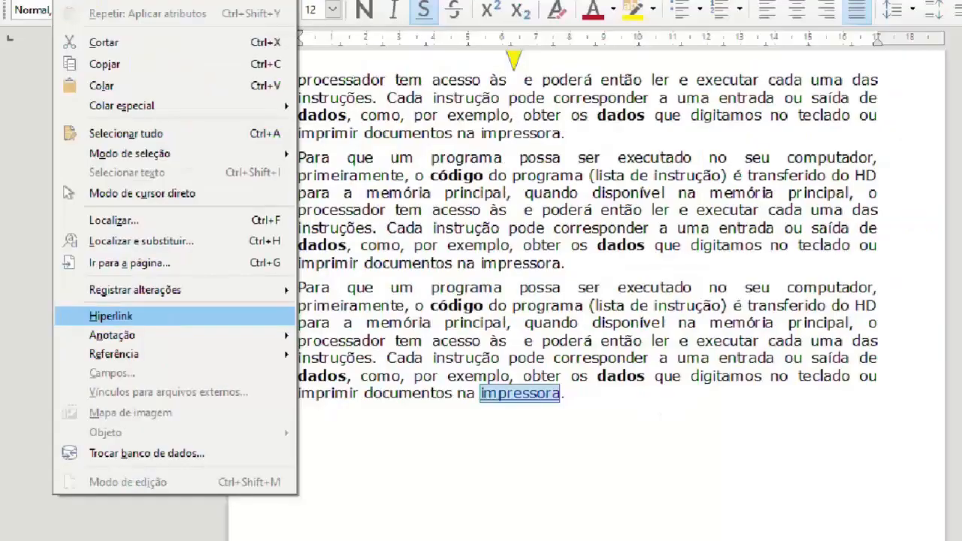
key(Escape)
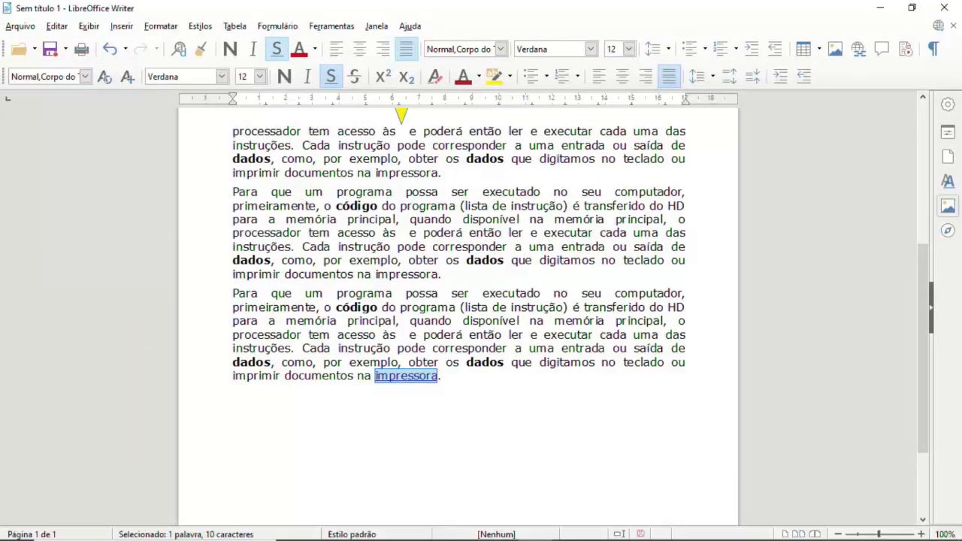
key(alt+e)
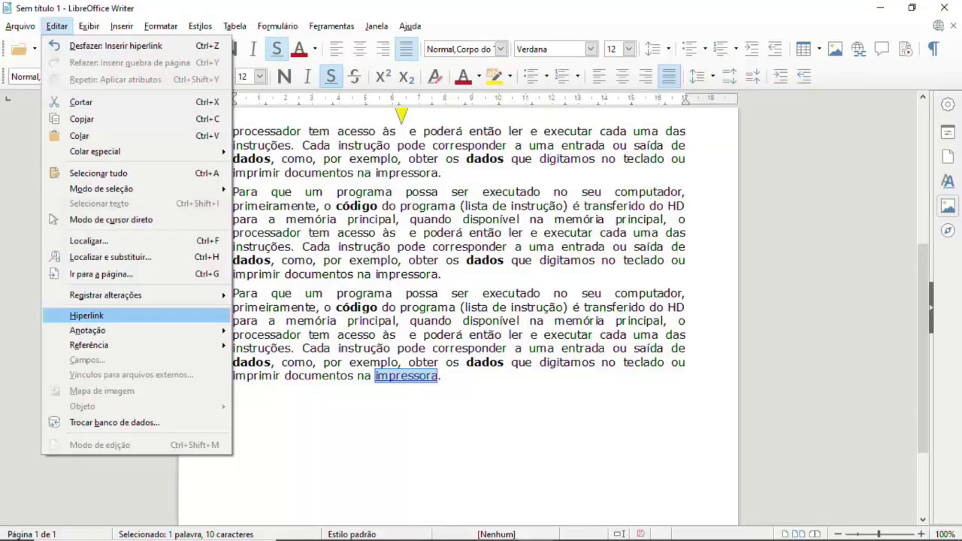
key(Return)
key(Escape)
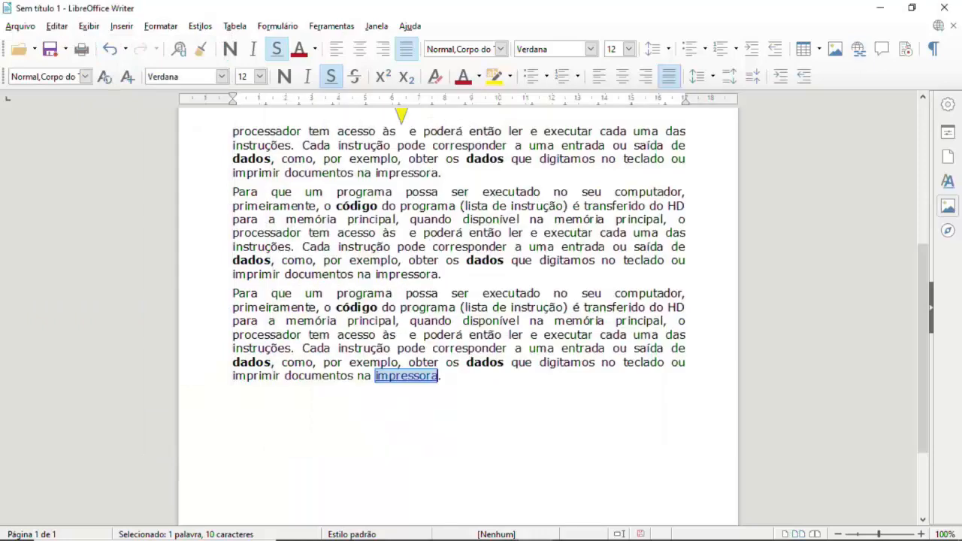
key(Right)
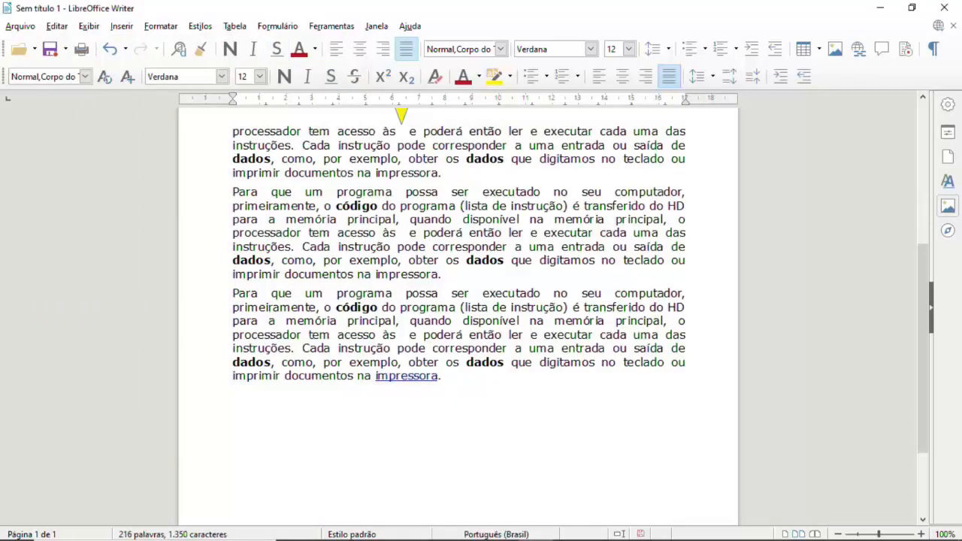
- Look through the insert commands from Mais quebras to Caractere especial without inserting anything
key(alt+i)
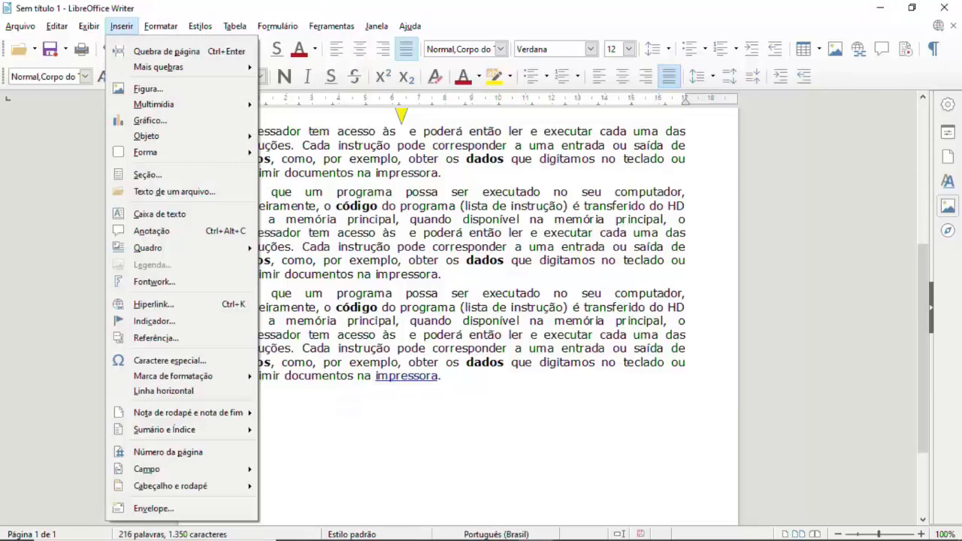
key(Down)
key(Down)
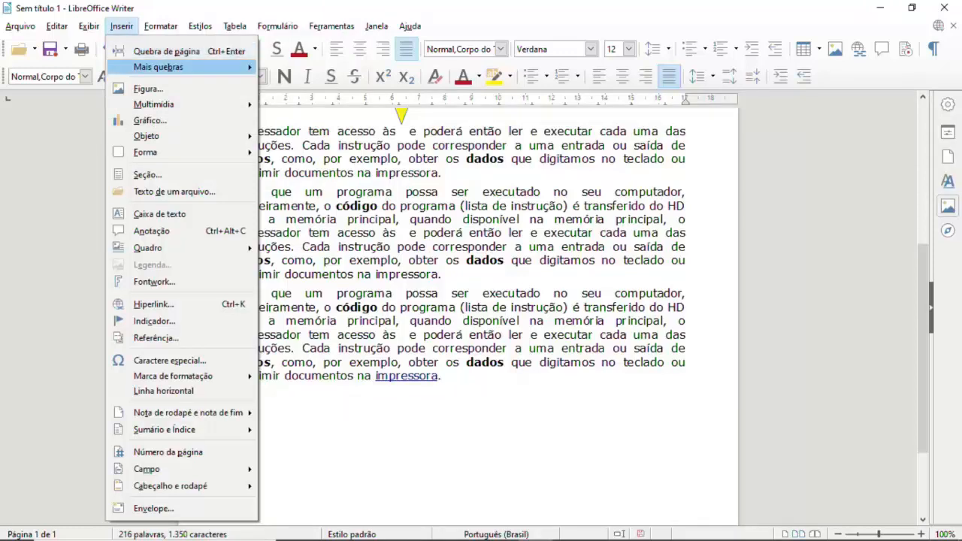
key(Down)
key(Down)
key(Down)
key(Down)
key(Down)
key(Down)
key(Down)
key(Down)
key(Down)
key(Down)
key(Down)
key(Down)
key(Down)
key(Down)
key(Down)
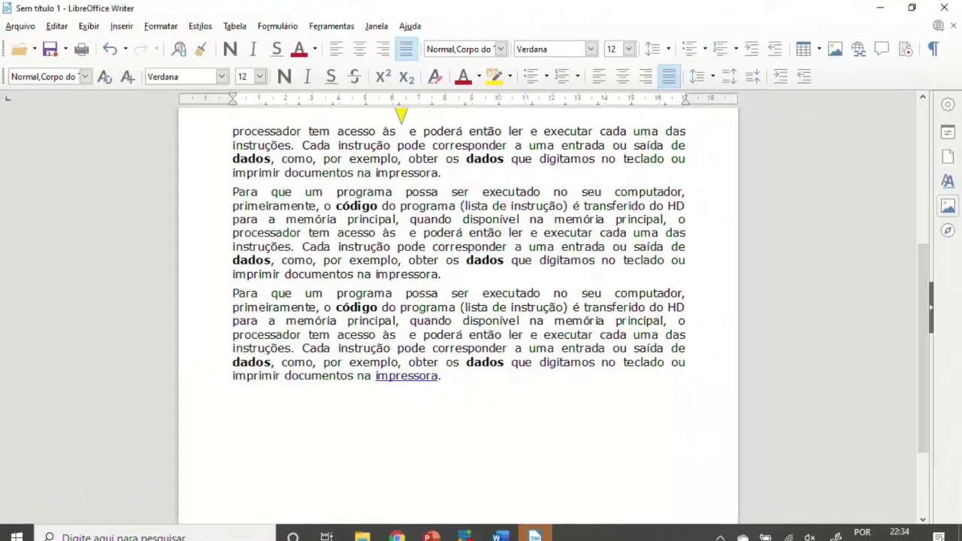
- Open the special characters dialog and browse the symbols of the Wingdings 2 font
click(121, 26)
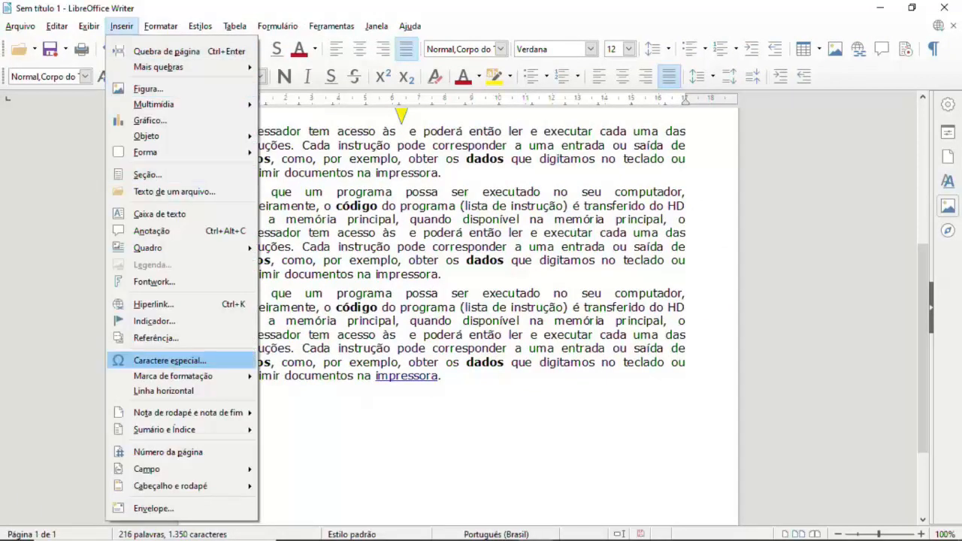
key(Return)
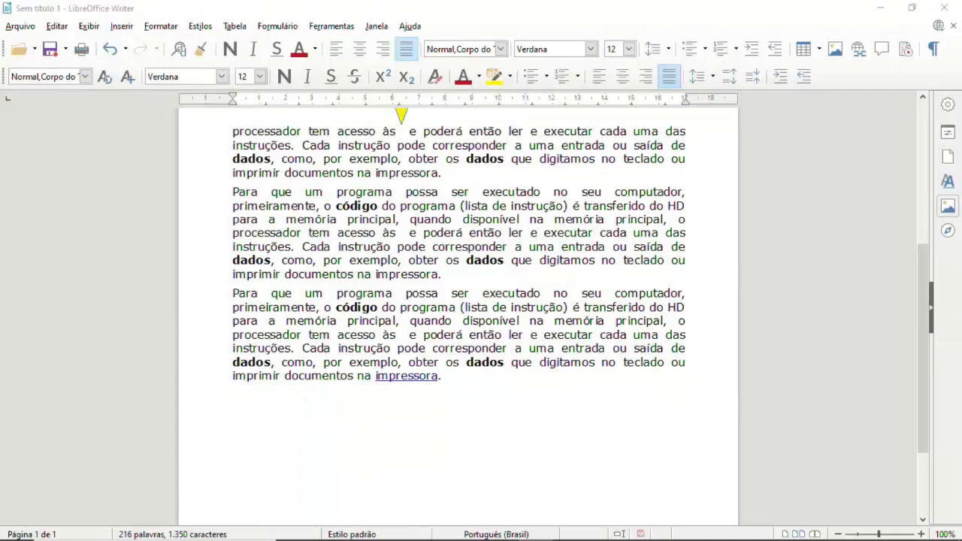
key(alt+Down)
key(Down)
key(Down)
key(Down)
key(Down)
key(Down)
key(Down)
key(Down)
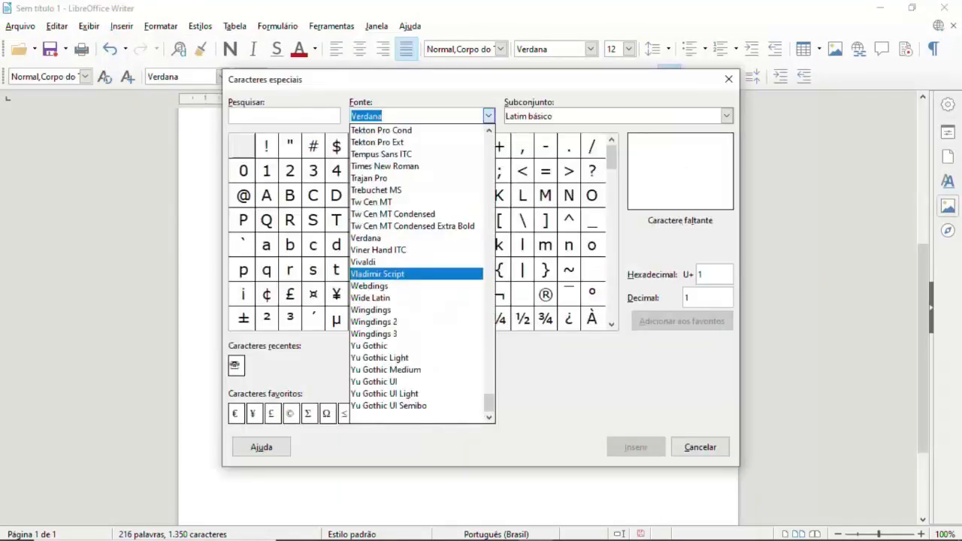
key(Return)
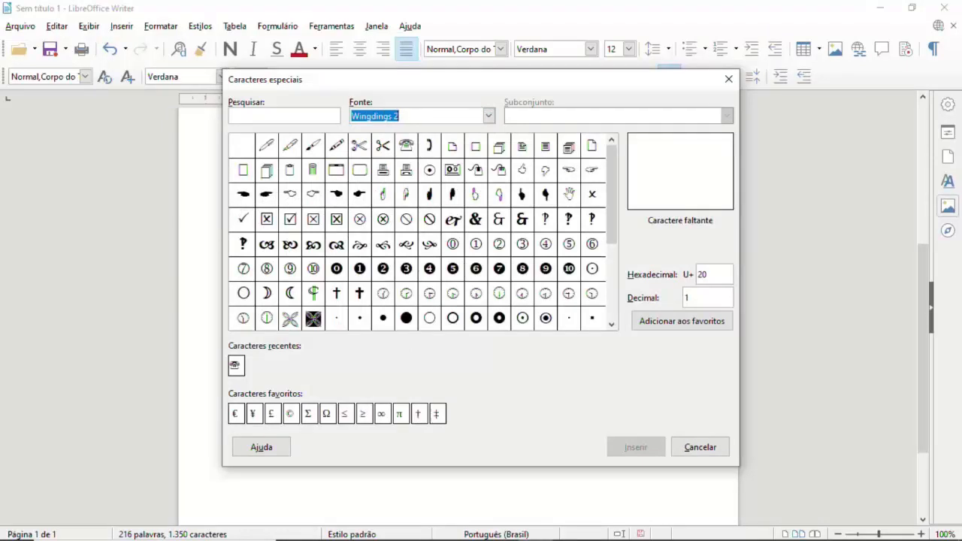
scroll(418, 232, down, 3)
scroll(417, 231, up, 3)
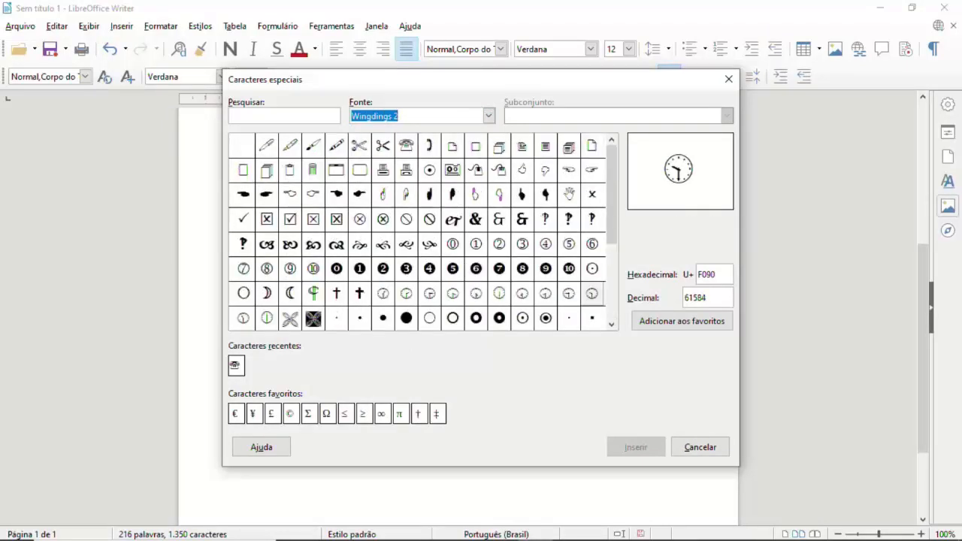
- Browse the Wingdings 3 symbols, then insert the Webdings dove character F0FF at the end of the last paragraph
click(488, 116)
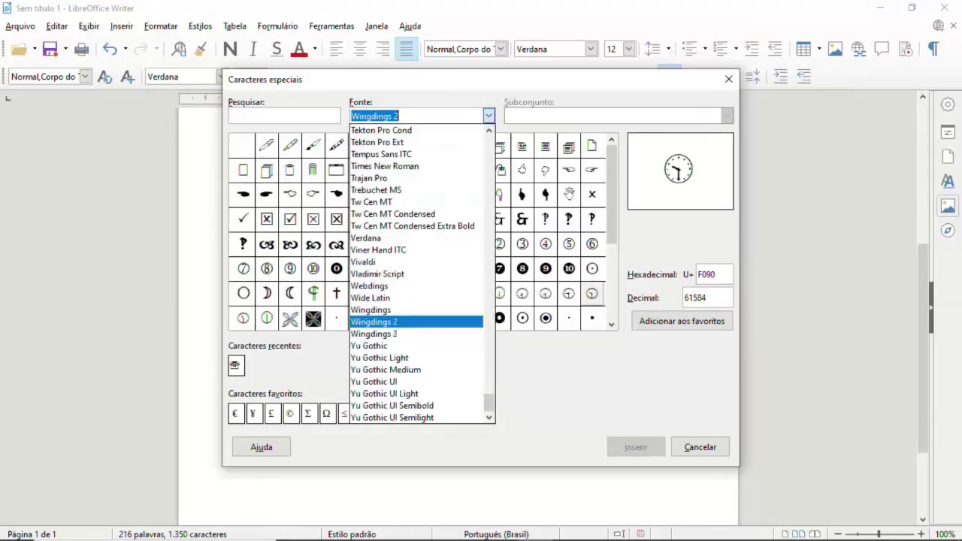
click(406, 333)
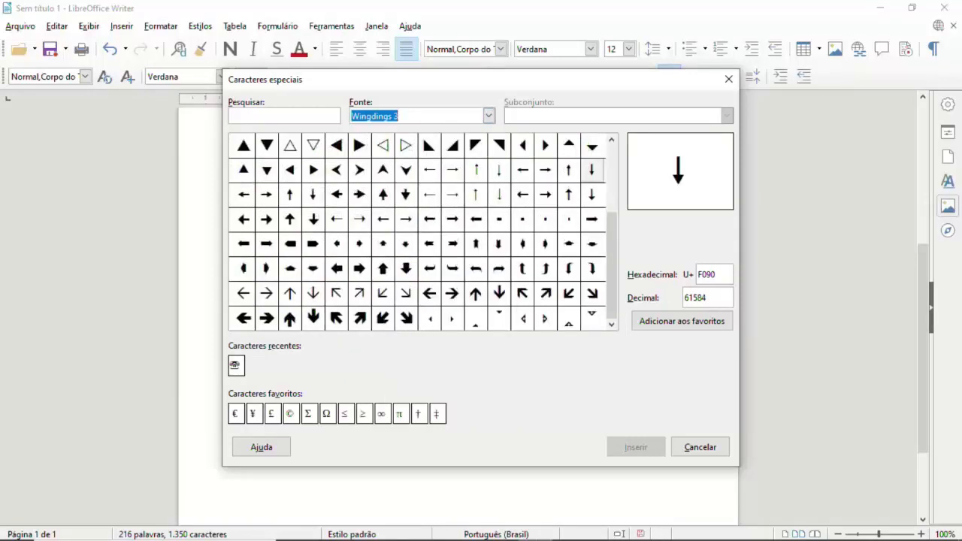
click(488, 116)
key(Escape)
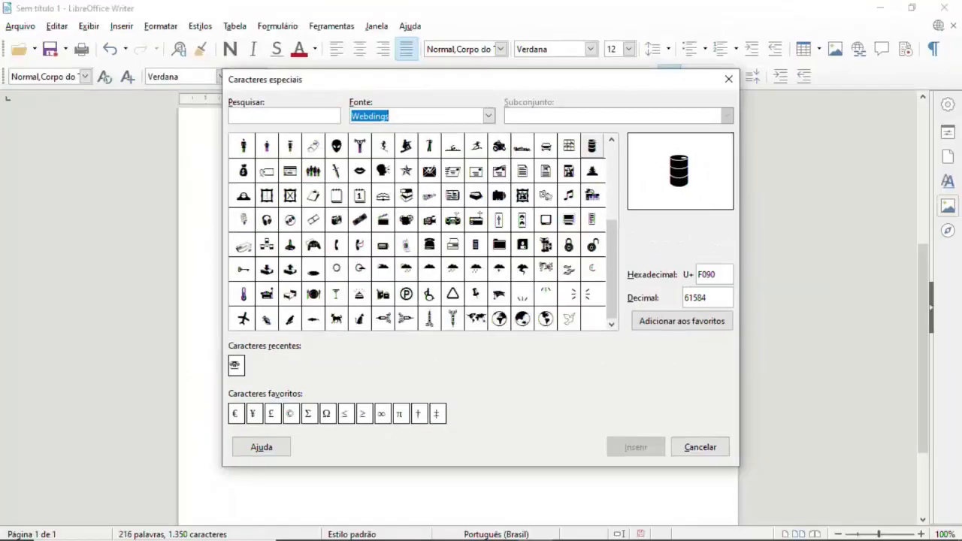
click(569, 319)
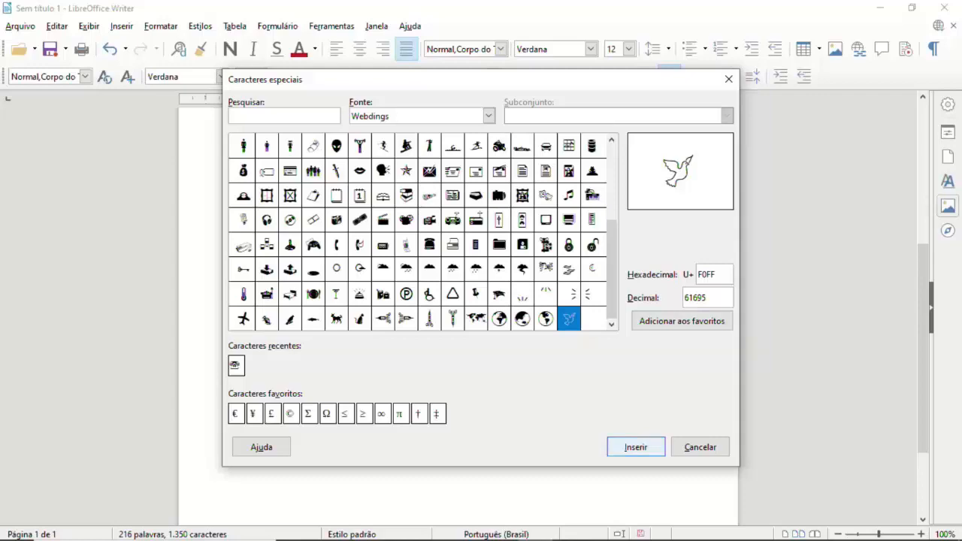
click(635, 447)
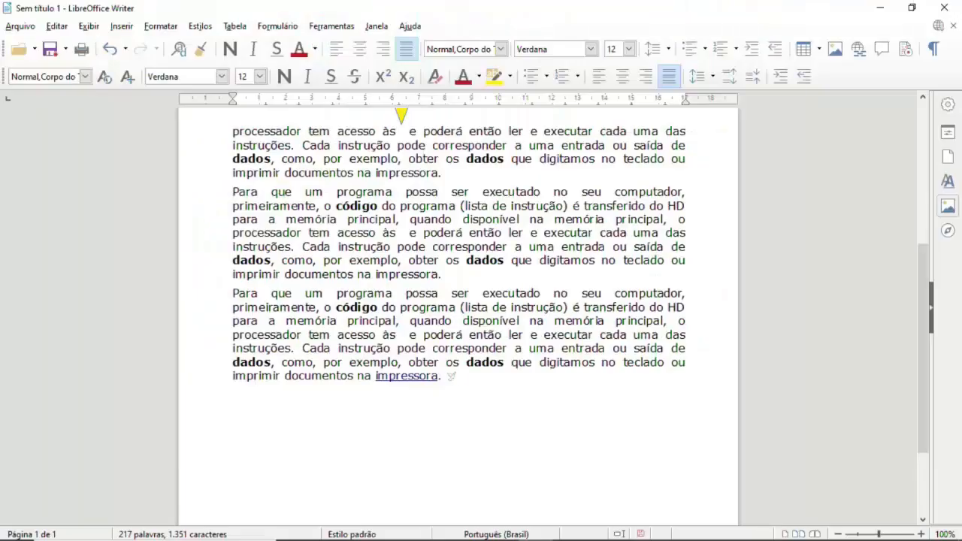
- Select the dove character and set its font size to 88, then deselect it
key(shift+Left)
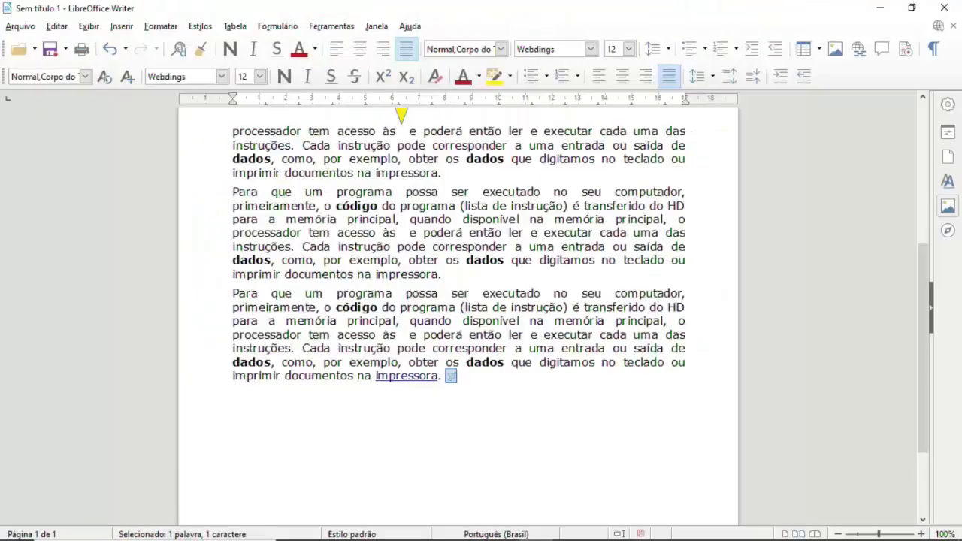
click(260, 76)
scroll(250, 150, down, 5)
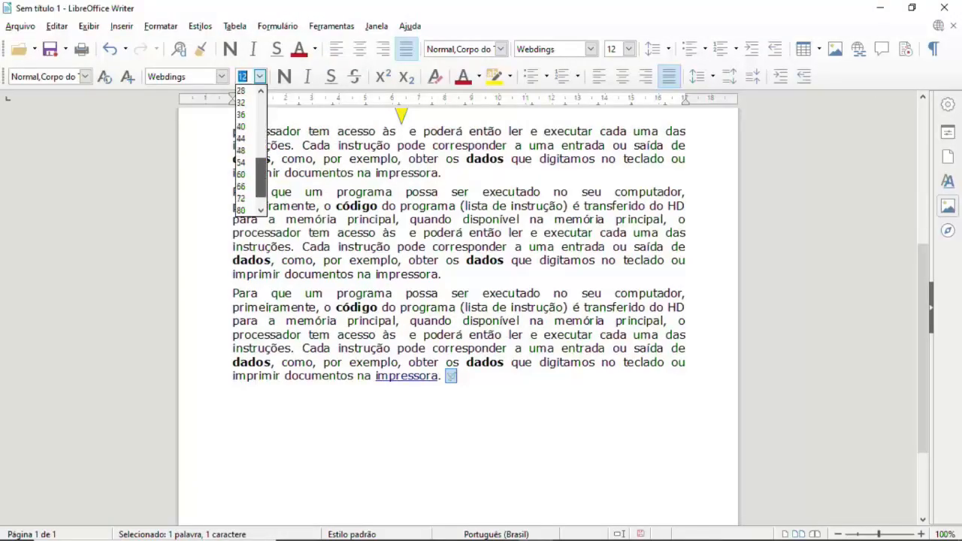
scroll(250, 151, down, 1)
click(242, 197)
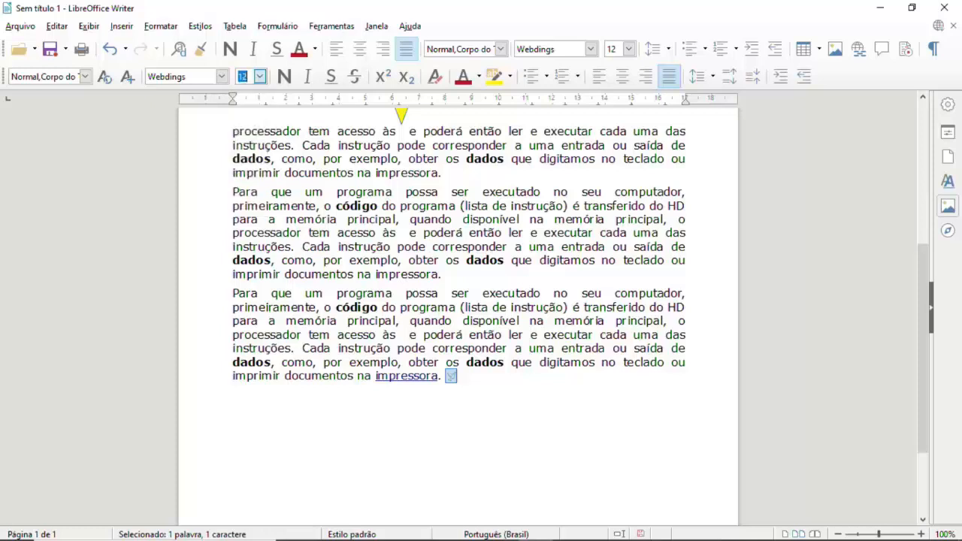
key(Right)
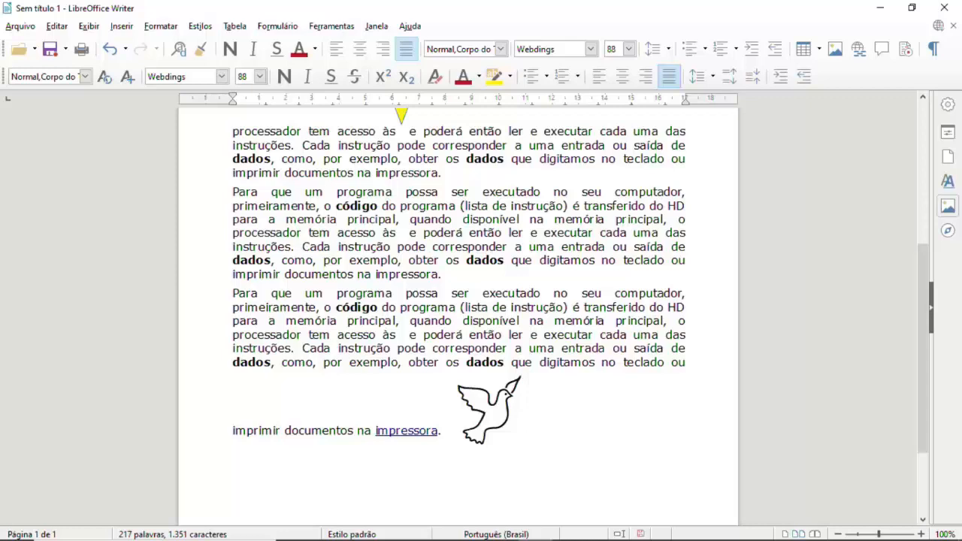
- Undo the dove's font size change and delete the character
key(ctrl+z)
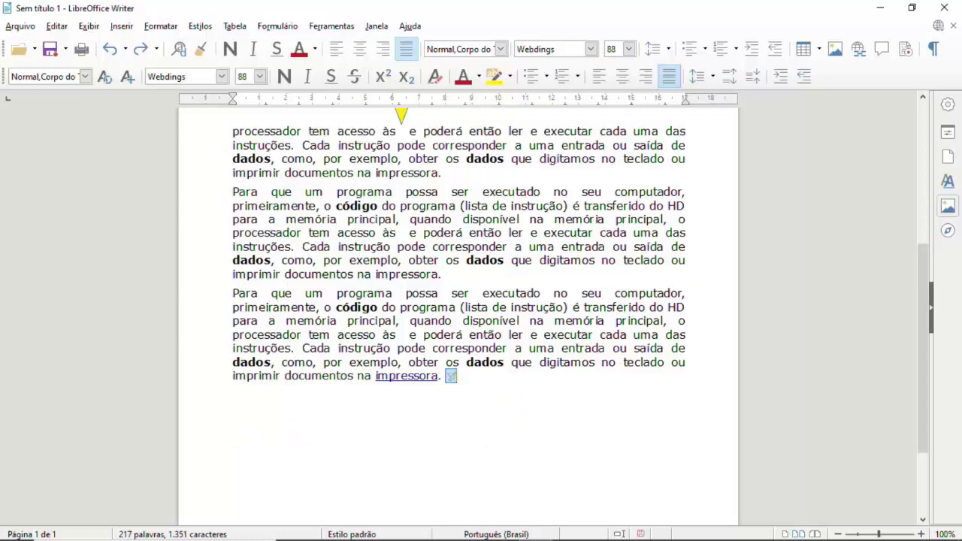
key(Delete)
- Review the insert commands for Sumário e Índice and Cabeçalho e rodapé
key(alt+i)
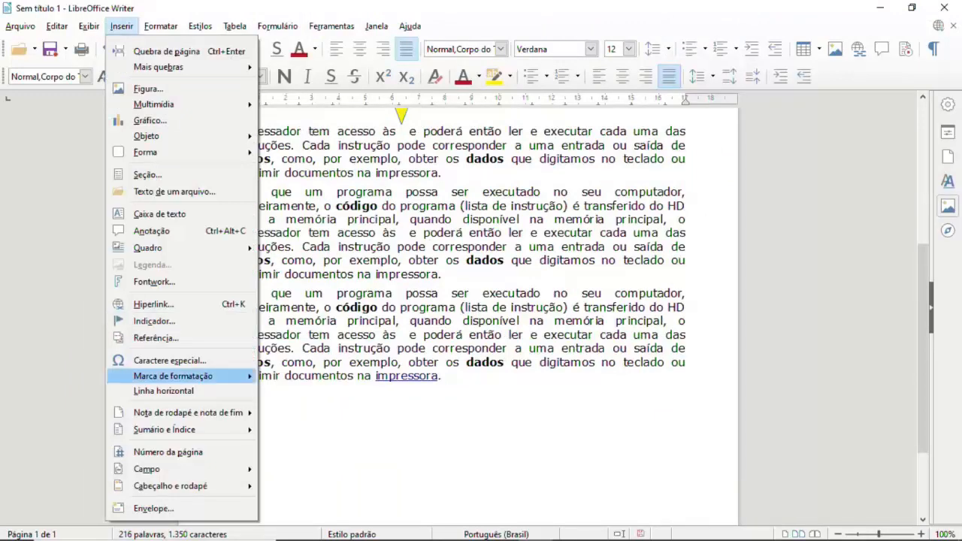
mouse_move(163, 429)
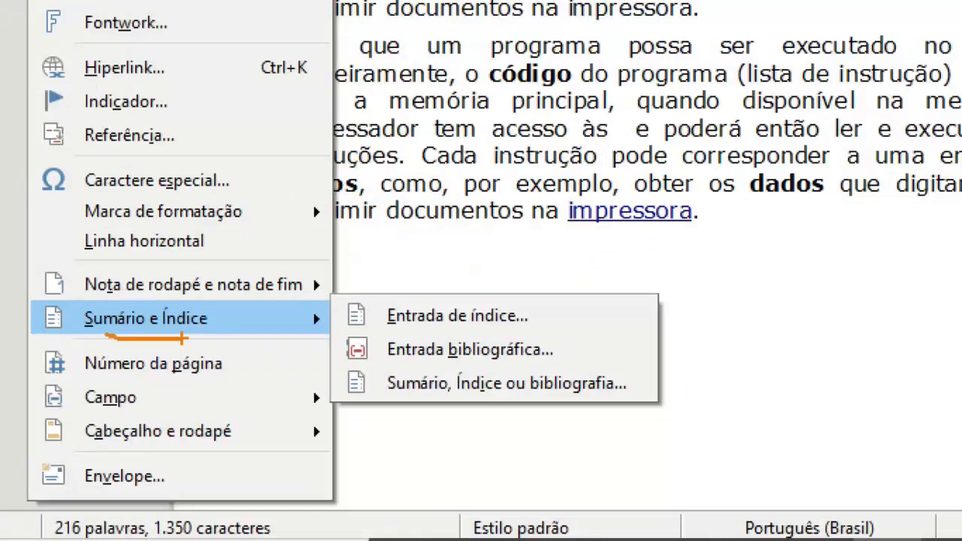
drag(129, 451, 246, 446)
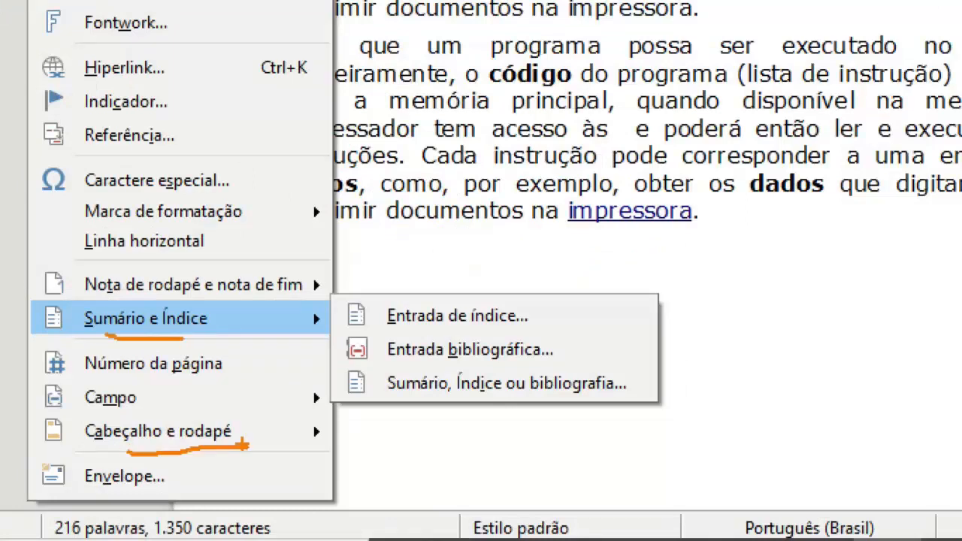